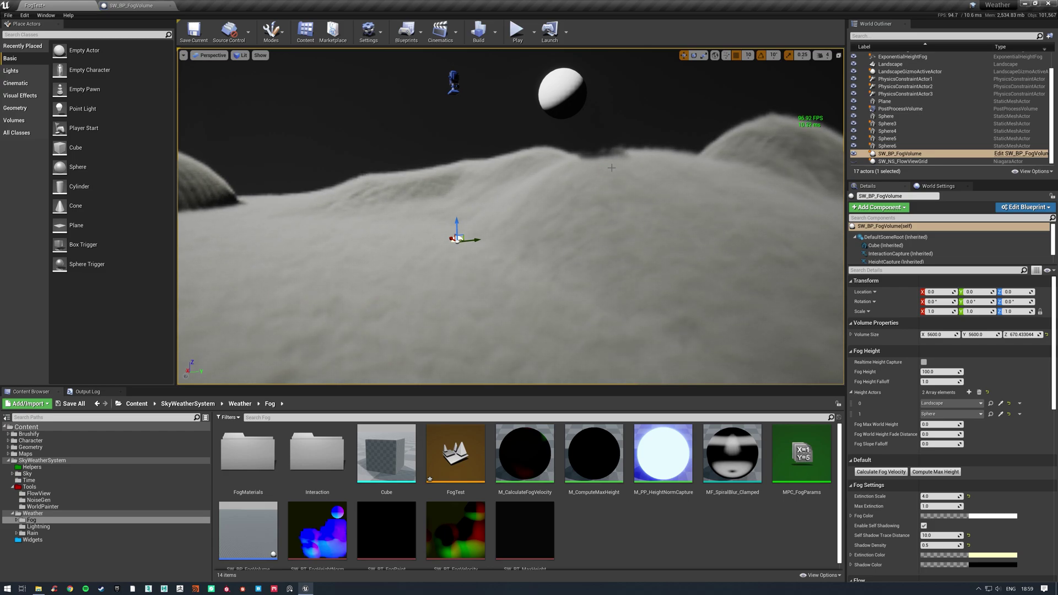
Play the level and run the character through the fog across the landscape to examine how the fog reacts.
{"action": "right_click_drag", "start_coordinate": [510, 215], "coordinate": [485, 222]}
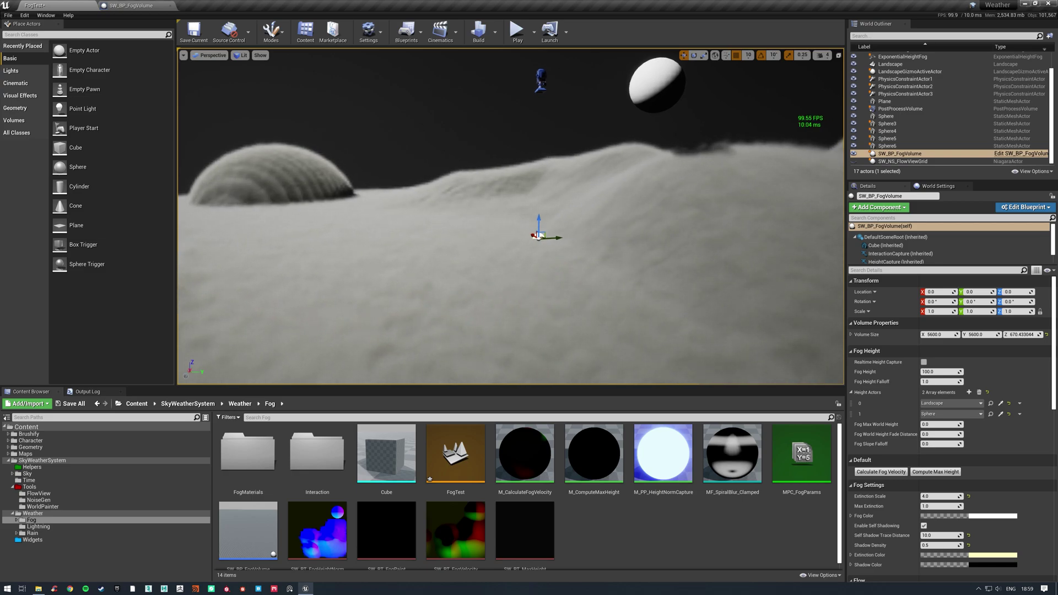
{"action": "left_click", "coordinate": [518, 32]}
{"action": "key", "text": "w"}
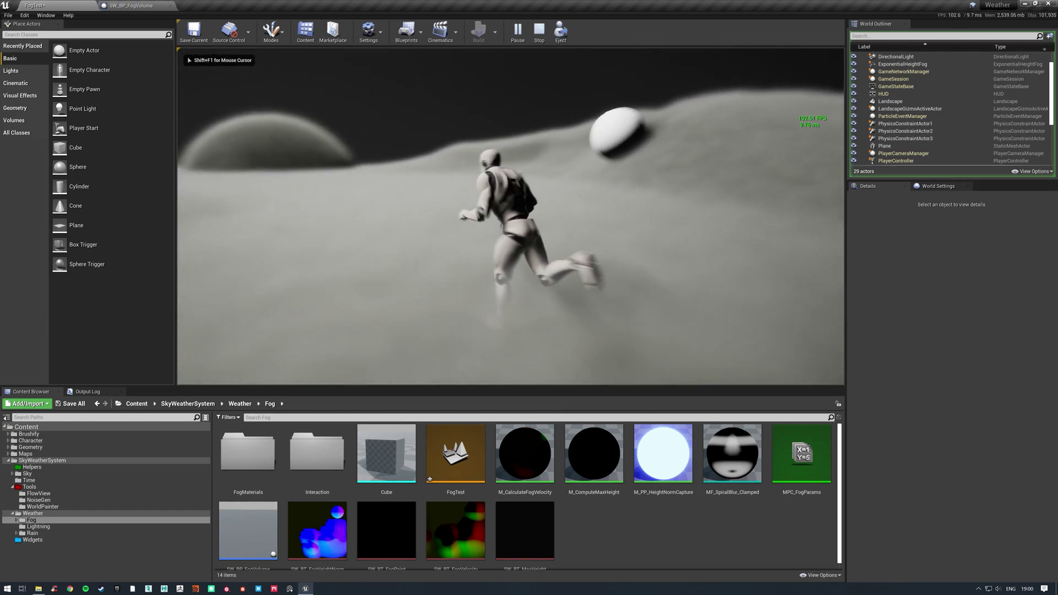
{"action": "key", "text": "w"}
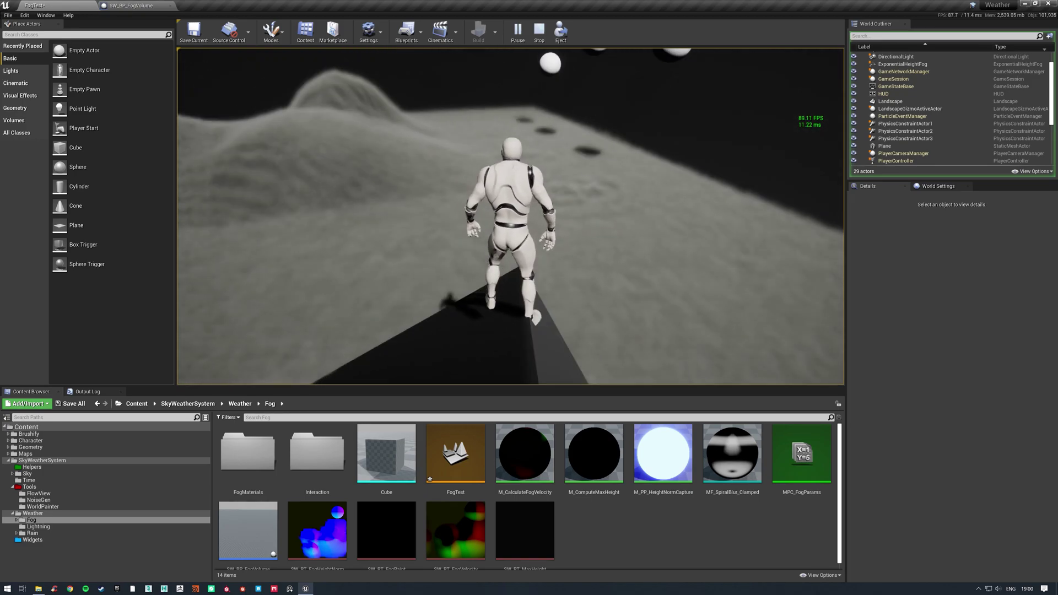
{"action": "key", "text": "a"}
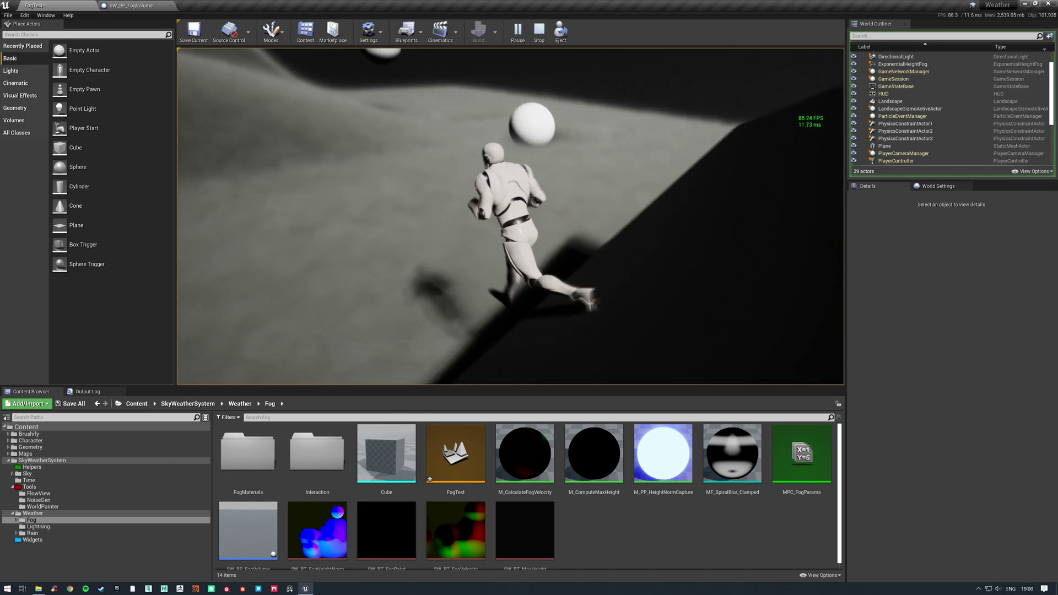
{"action": "key", "text": "w"}
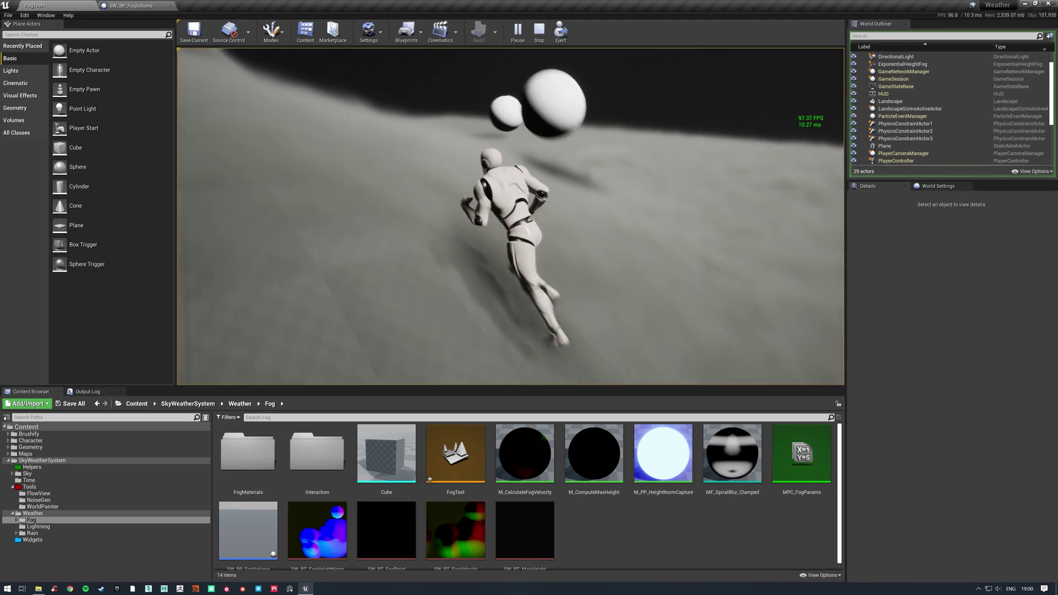
{"action": "key", "text": "a"}
{"action": "key", "text": "w"}
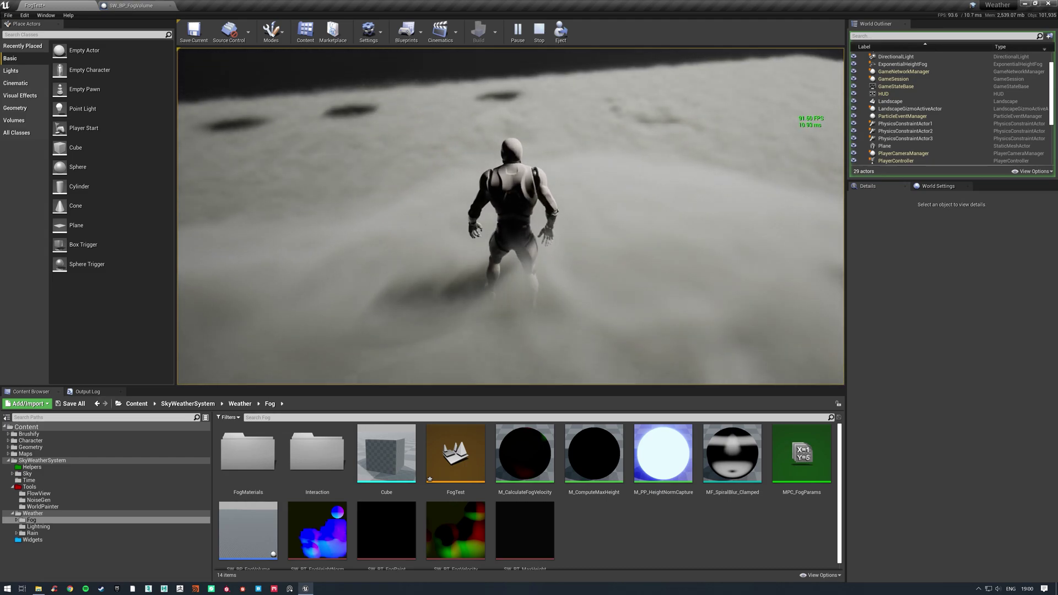
{"action": "key", "text": "w"}
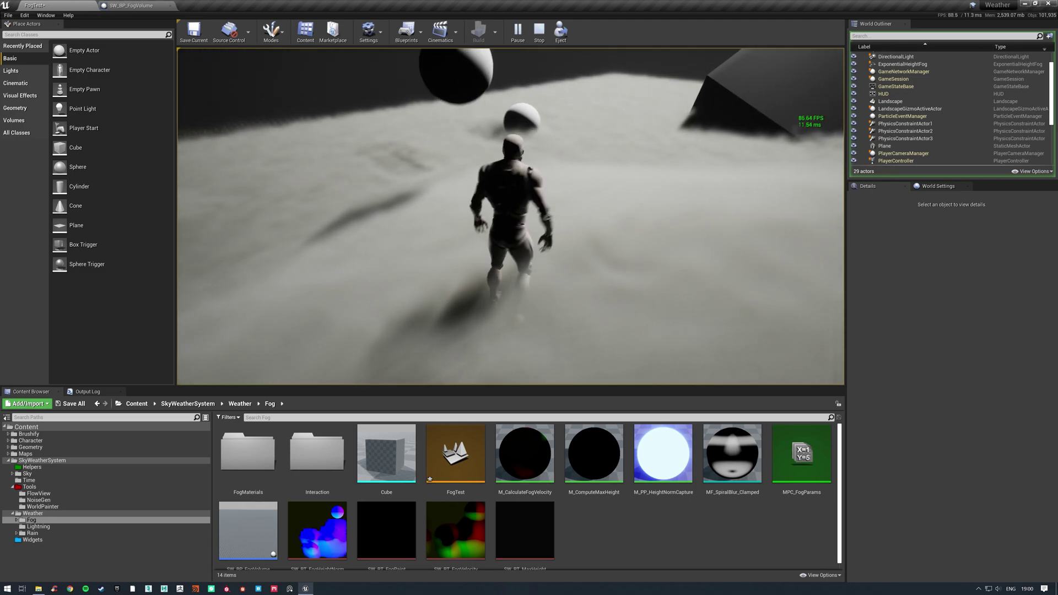
{"action": "key", "text": "d"}
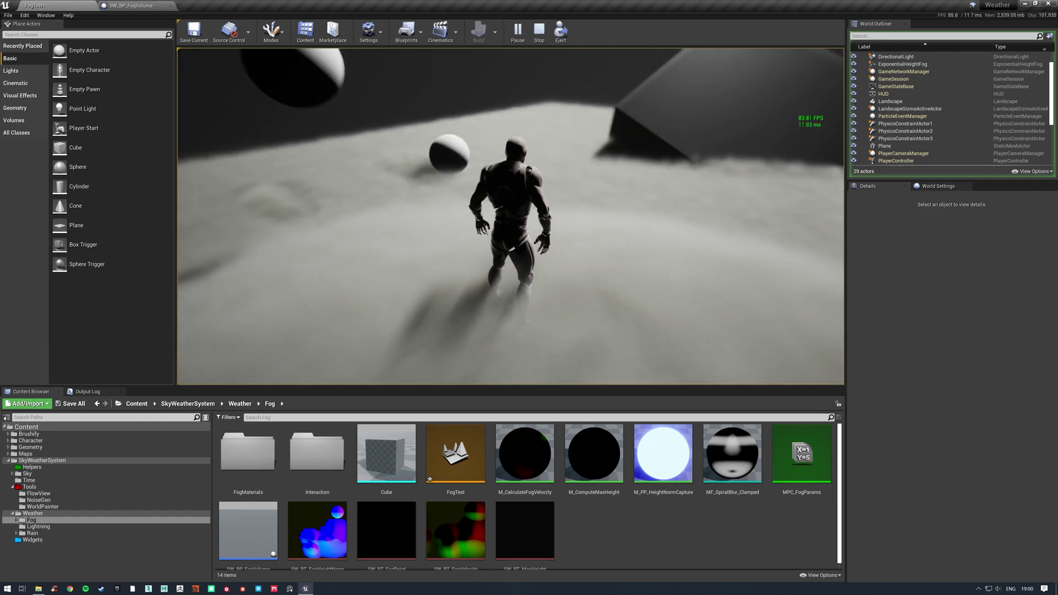
{"action": "key", "text": "w"}
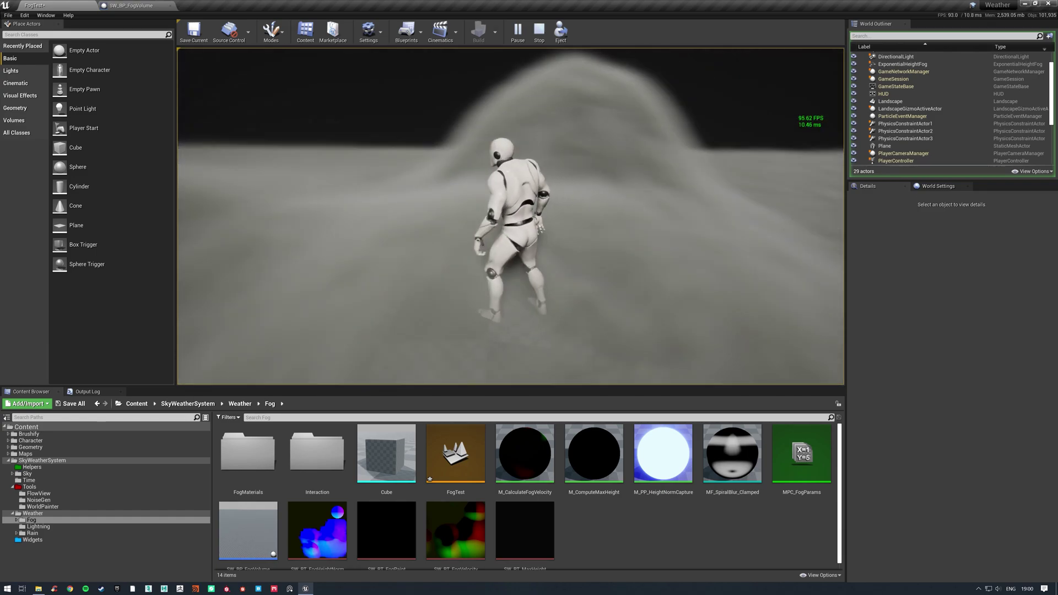
{"action": "key", "text": "w"}
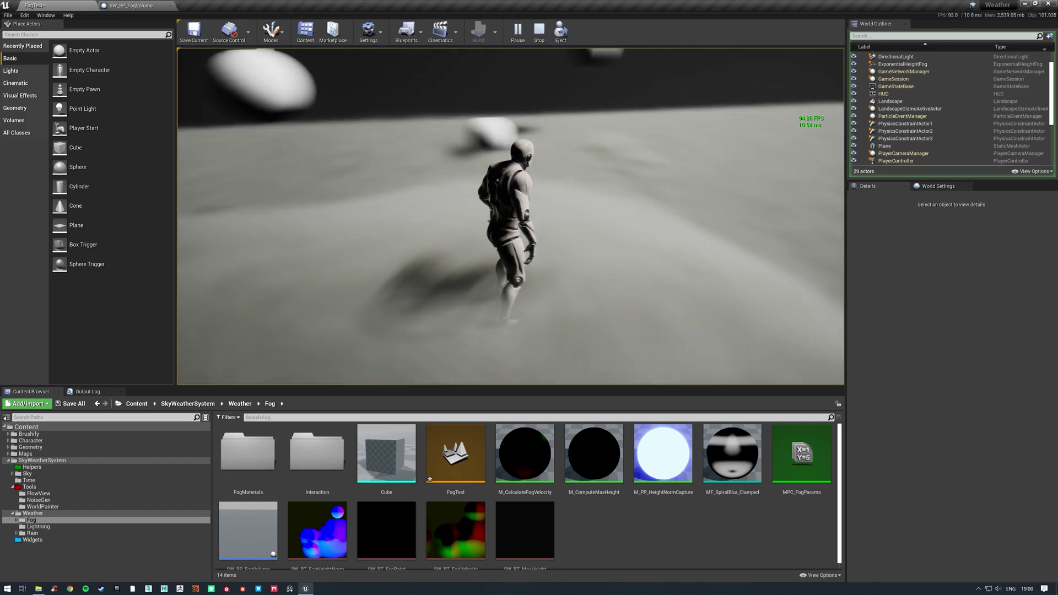
{"action": "key", "text": "w"}
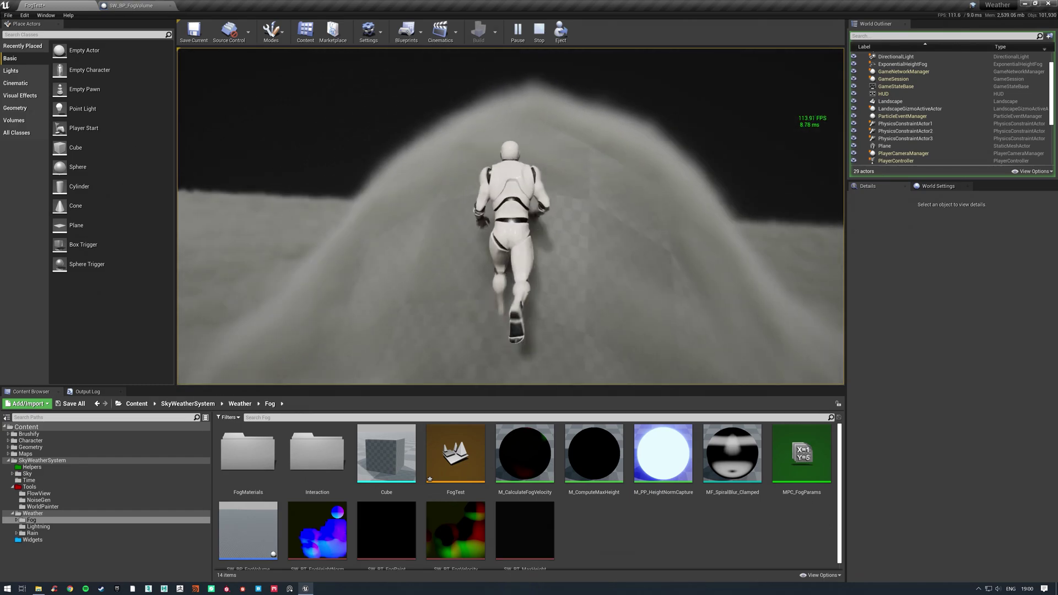
Make the character jump repeatedly over the fog-covered hills to examine the fog's response to jumping and landing.
{"action": "key", "text": "space"}
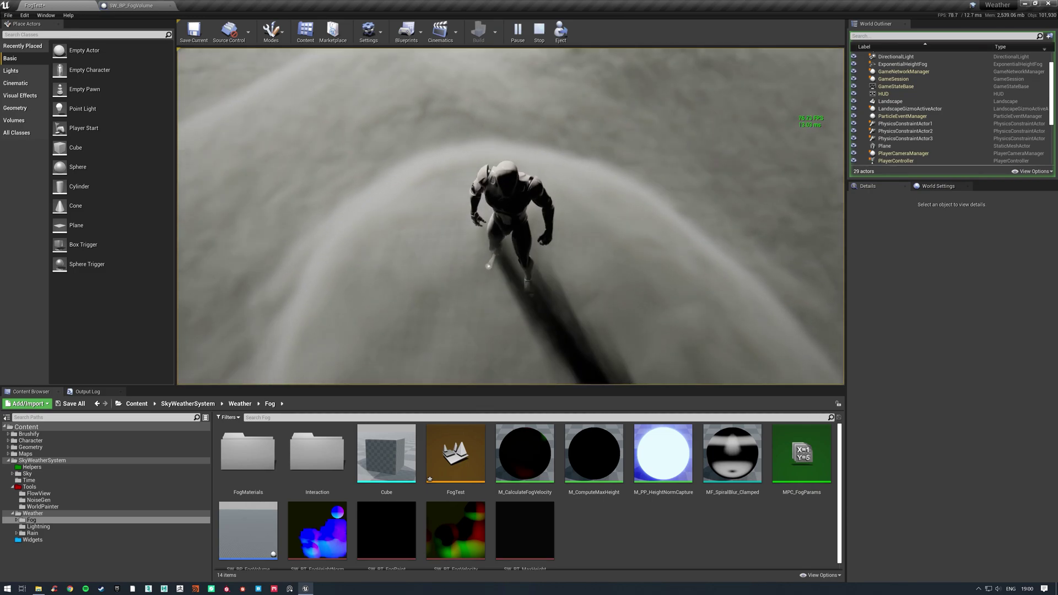
{"action": "key", "text": "w"}
{"action": "key", "text": "space"}
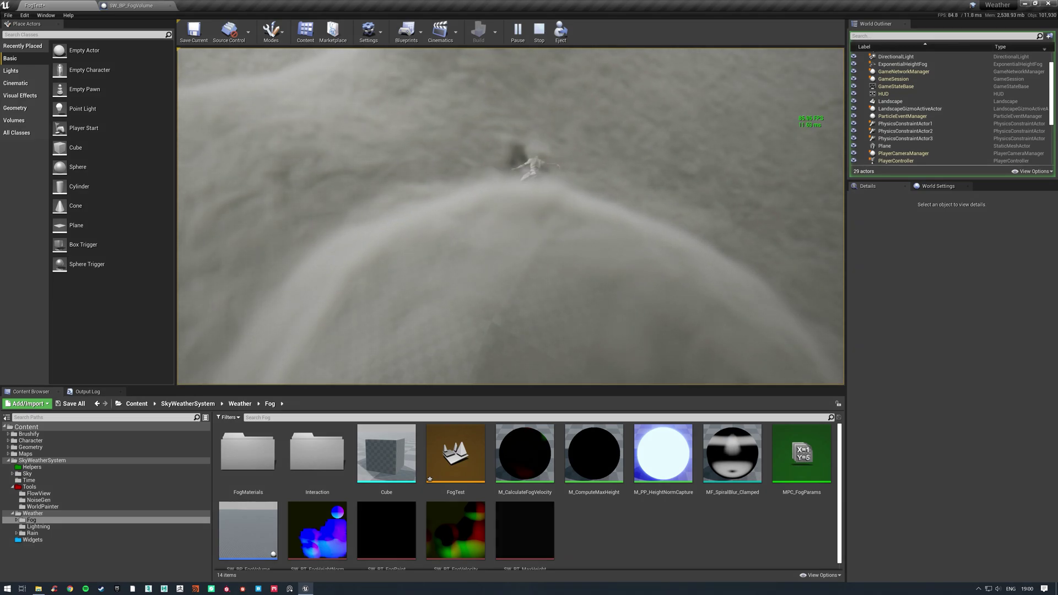
{"action": "key", "text": "w"}
{"action": "key", "text": "space"}
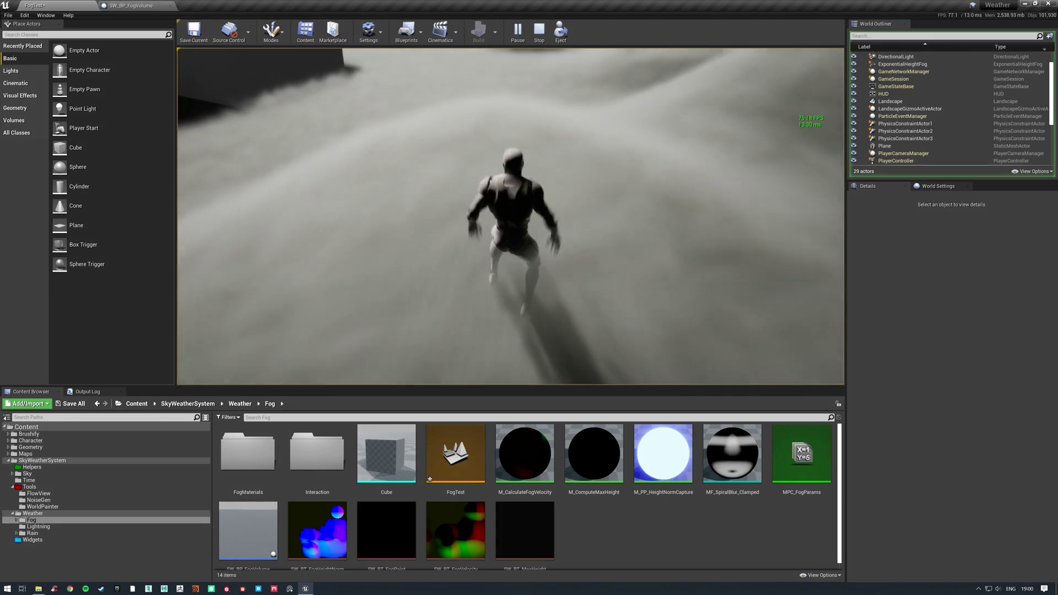
{"action": "key", "text": "space"}
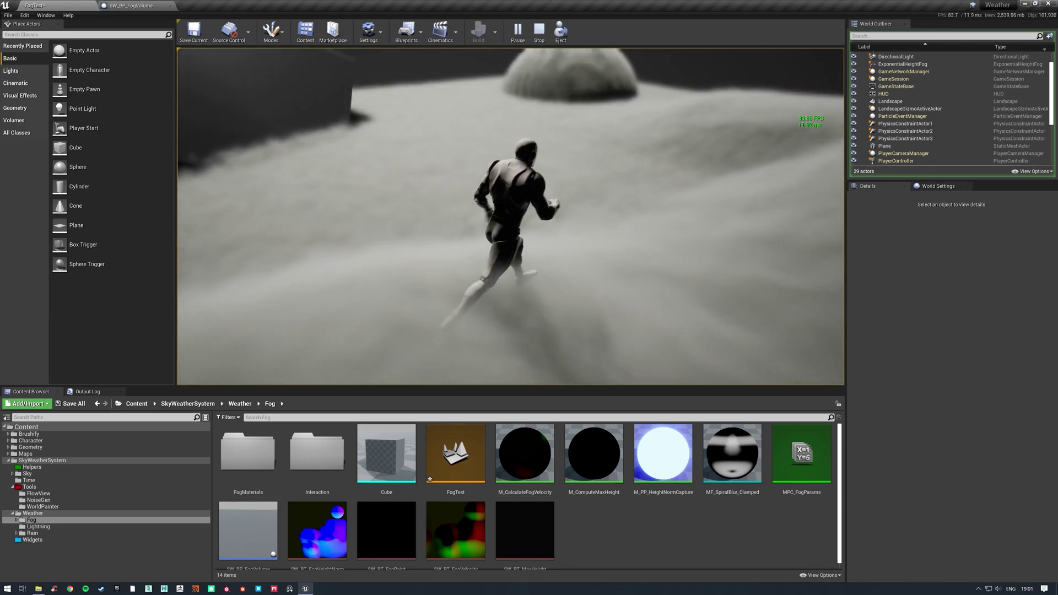
{"action": "key", "text": "w"}
{"action": "key", "text": "space"}
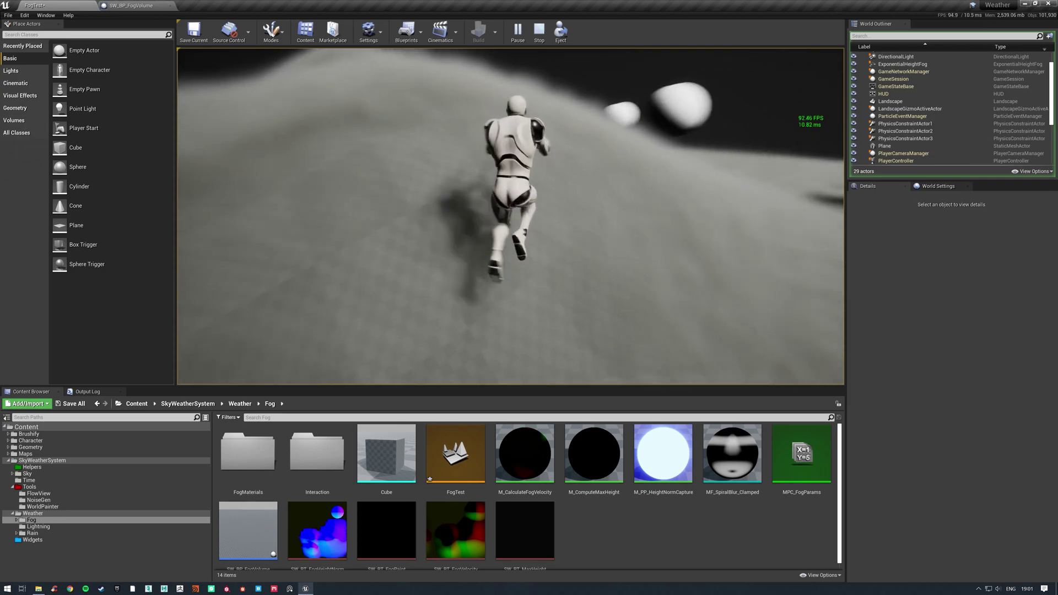
Test the fog interaction with the character running and sprawling in the fog, and end the play session.
{"action": "key", "text": "w"}
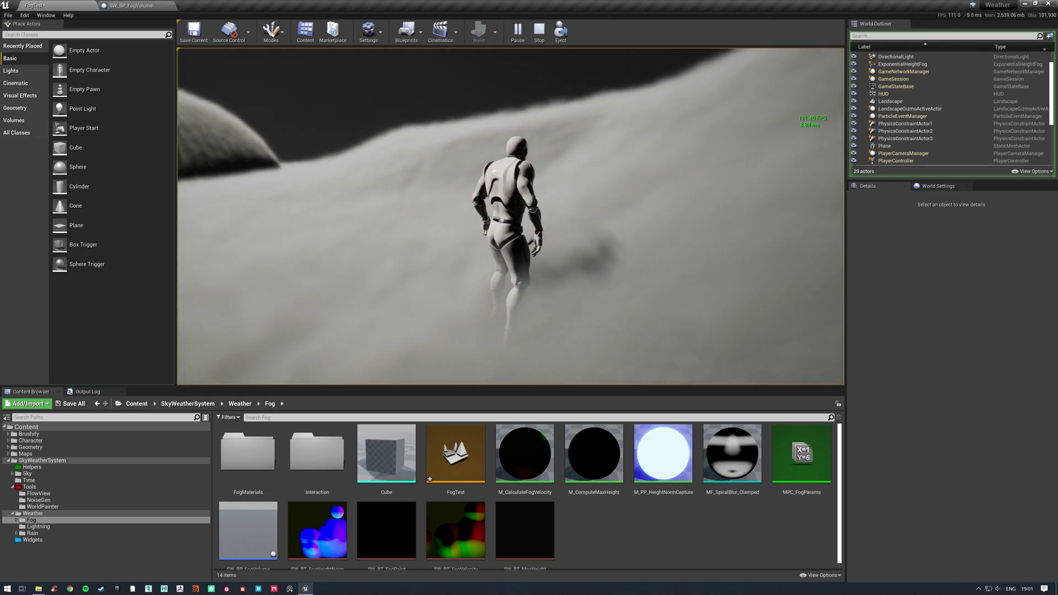
{"action": "key", "text": "w"}
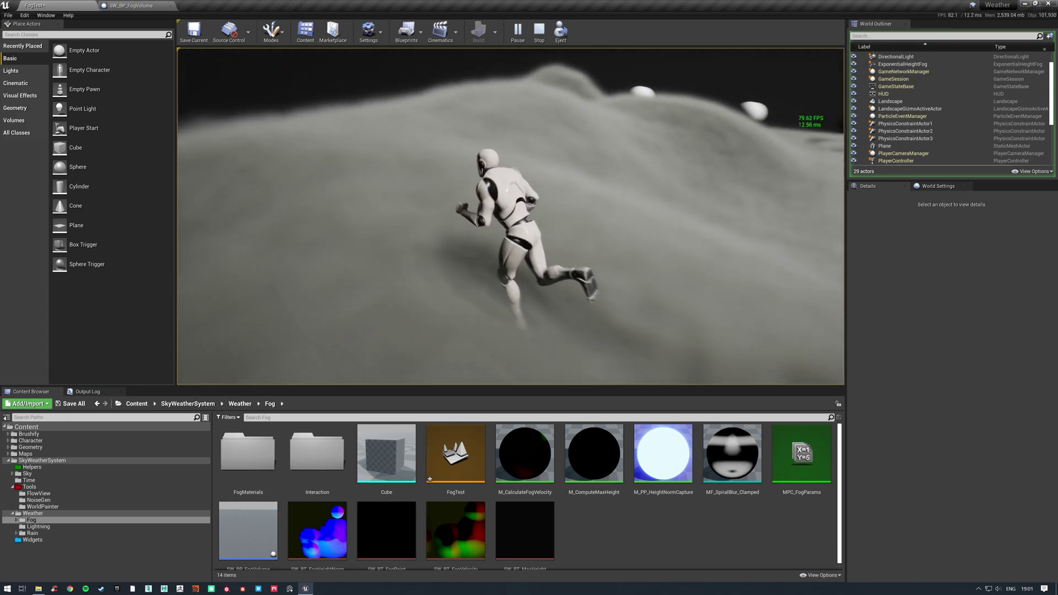
{"action": "key", "text": "w"}
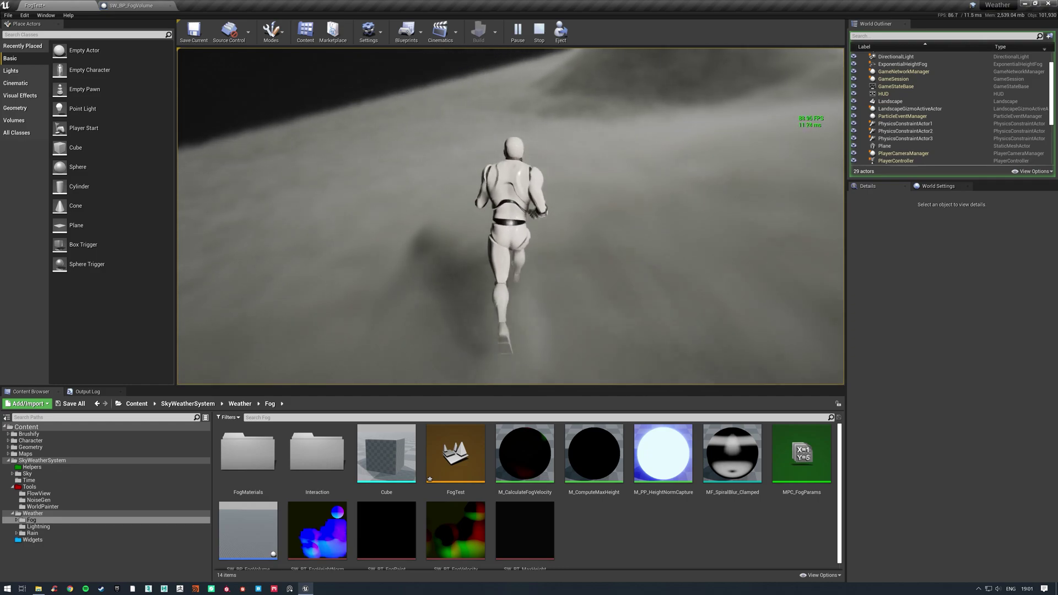
{"action": "key", "text": "x"}
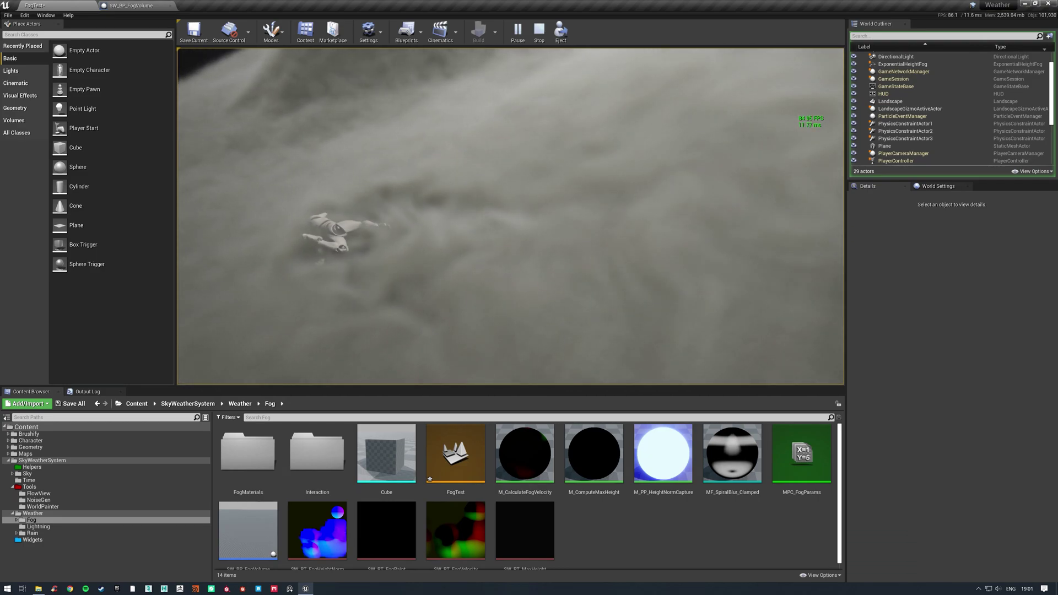
{"action": "key", "text": "x"}
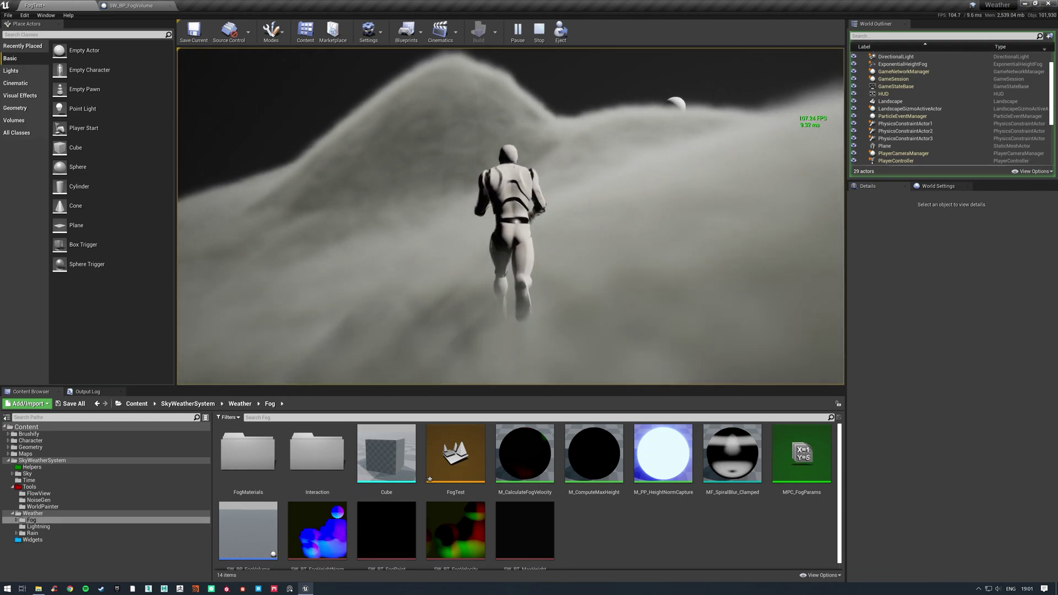
{"action": "key", "text": "w"}
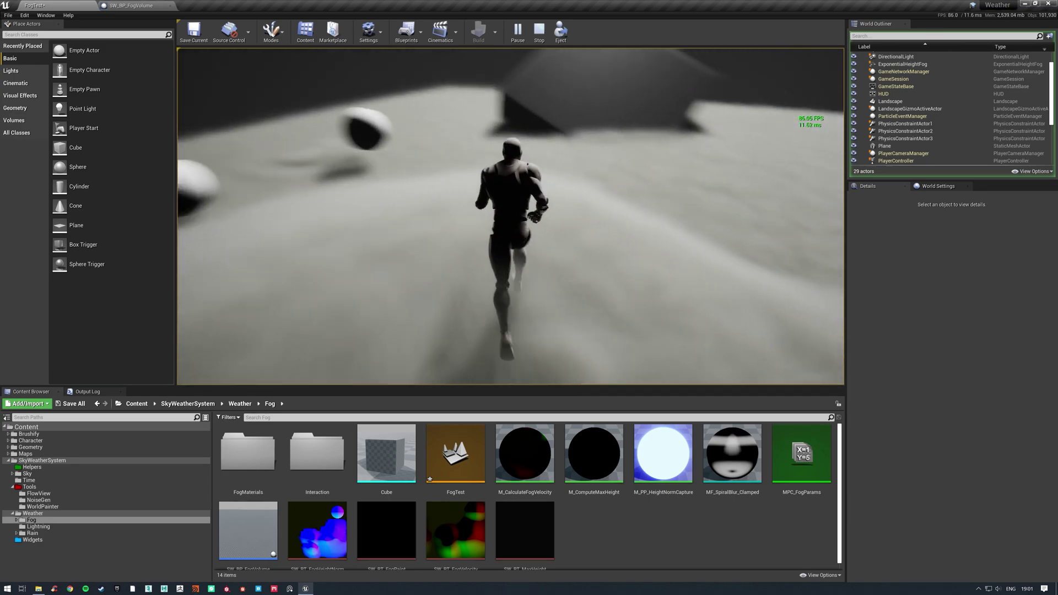
{"action": "key", "text": "d"}
{"action": "key", "text": "space"}
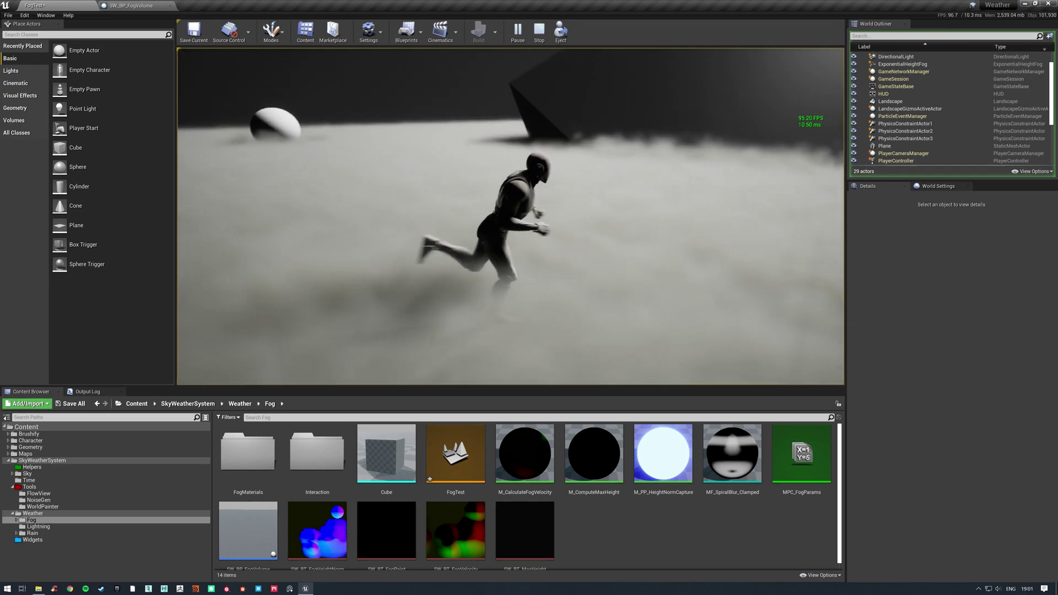
{"action": "key", "text": "Escape"}
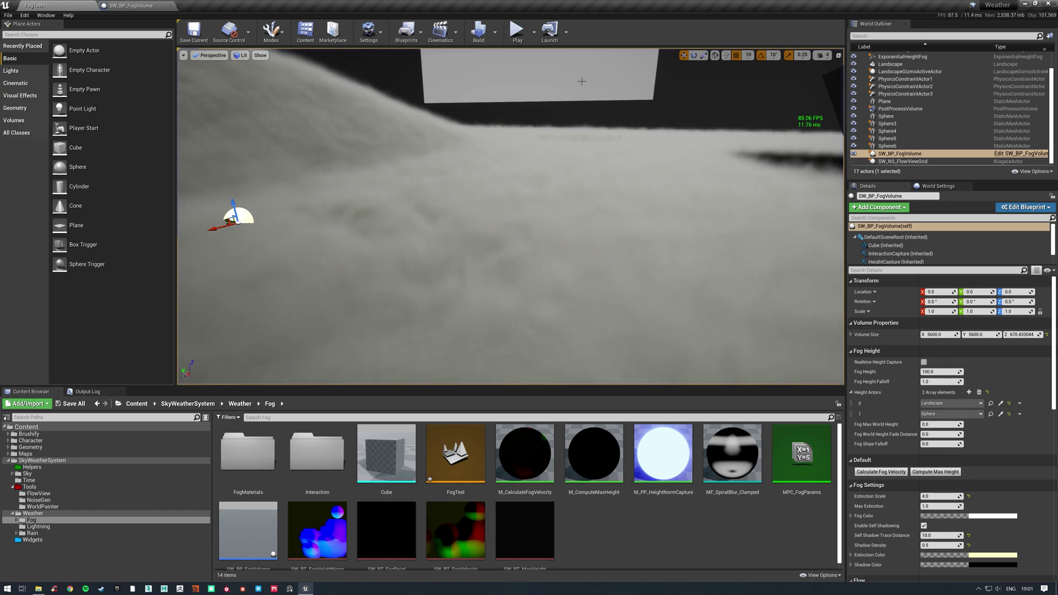
Set the fog volume's Z size to 2000.
{"action": "right_click_drag", "start_coordinate": [582, 81], "coordinate": [556, 77]}
{"action": "key", "text": "s"}
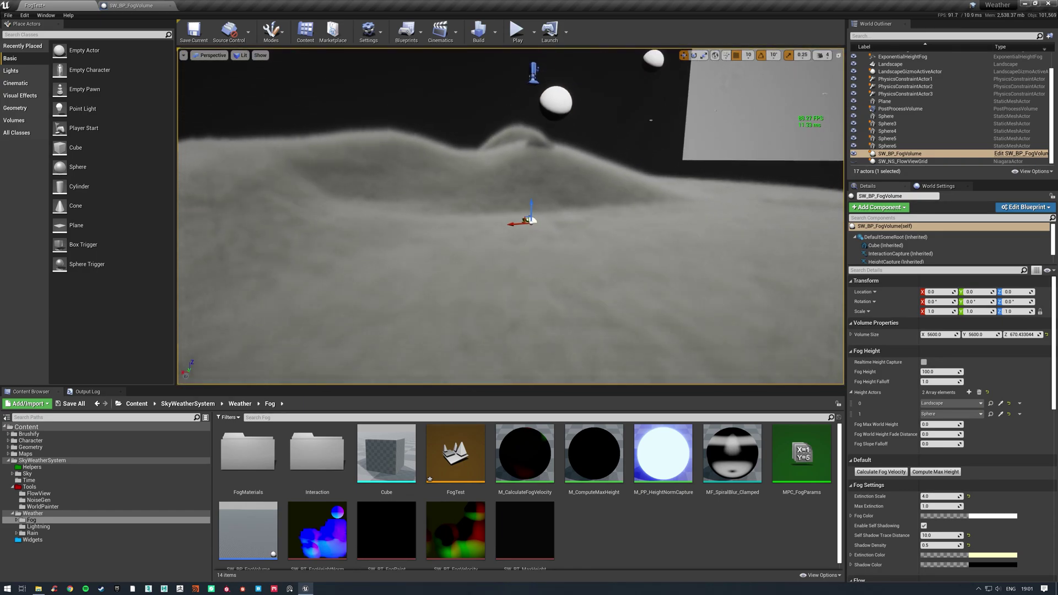
{"action": "left_click", "coordinate": [1021, 335]}
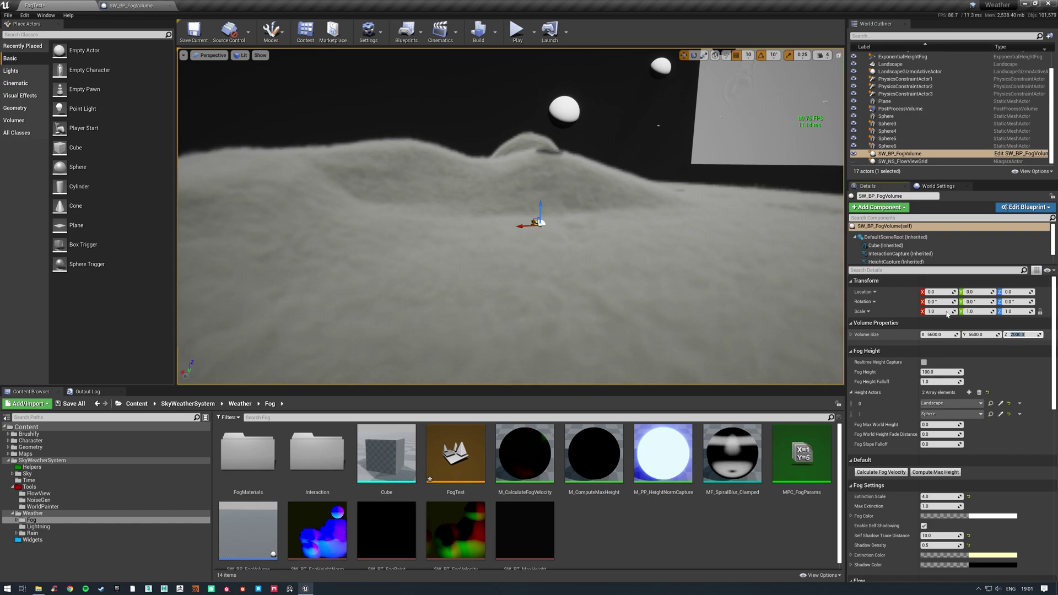
Examine the fog volume's bounding box around the landscape, from close up and from a distance.
{"action": "right_click_drag", "start_coordinate": [771, 264], "coordinate": [710, 276]}
{"action": "key", "text": "w"}
{"action": "key", "text": "s"}
{"action": "key", "text": "s"}
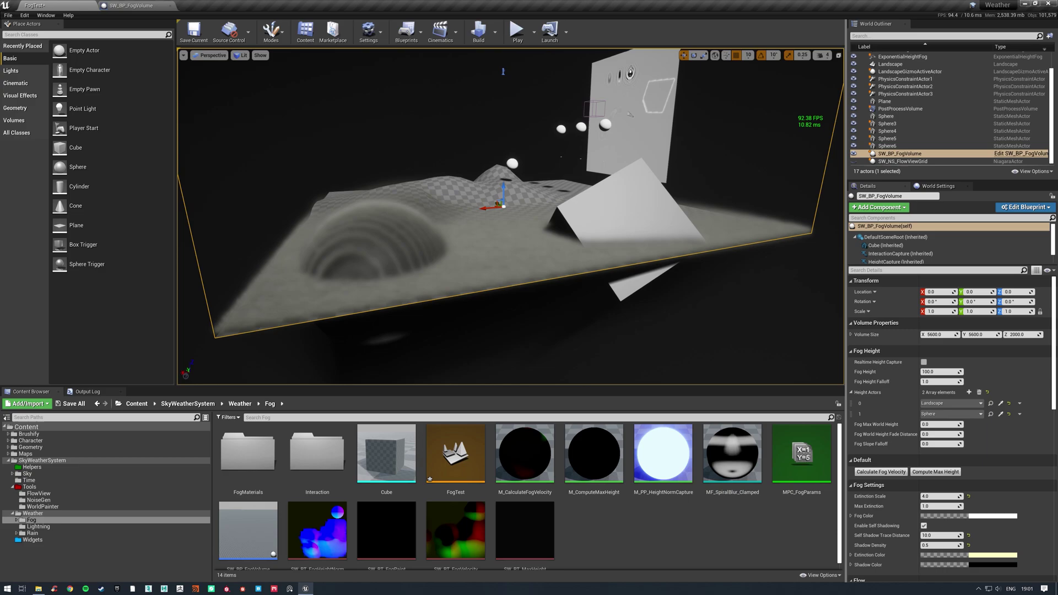
{"action": "right_click_drag", "start_coordinate": [490, 262], "coordinate": [418, 266]}
{"action": "key", "text": "w"}
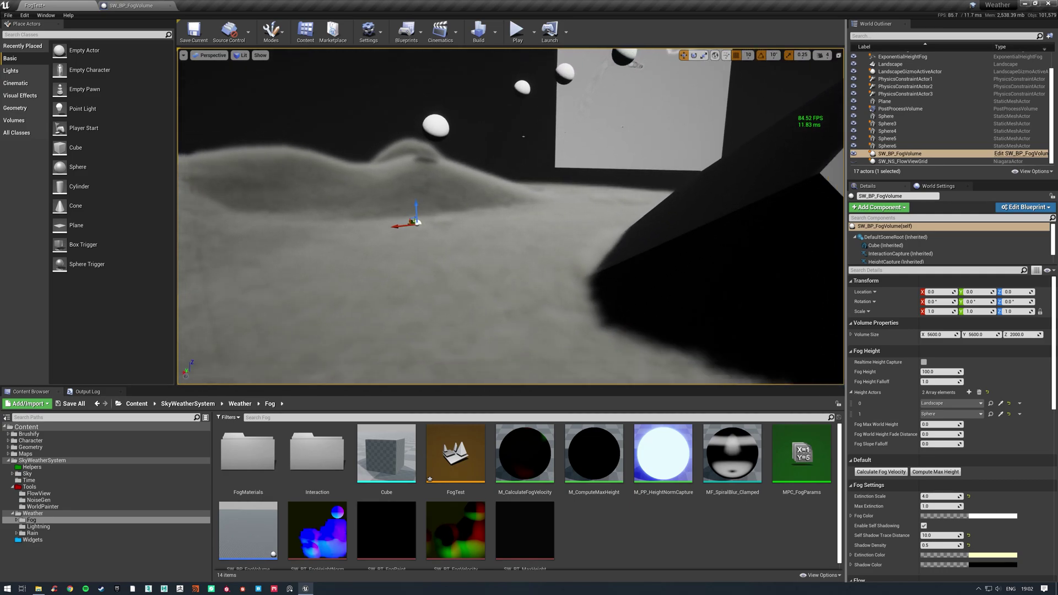
{"action": "key", "text": "s"}
{"action": "right_click_drag", "start_coordinate": [551, 231], "coordinate": [468, 228]}
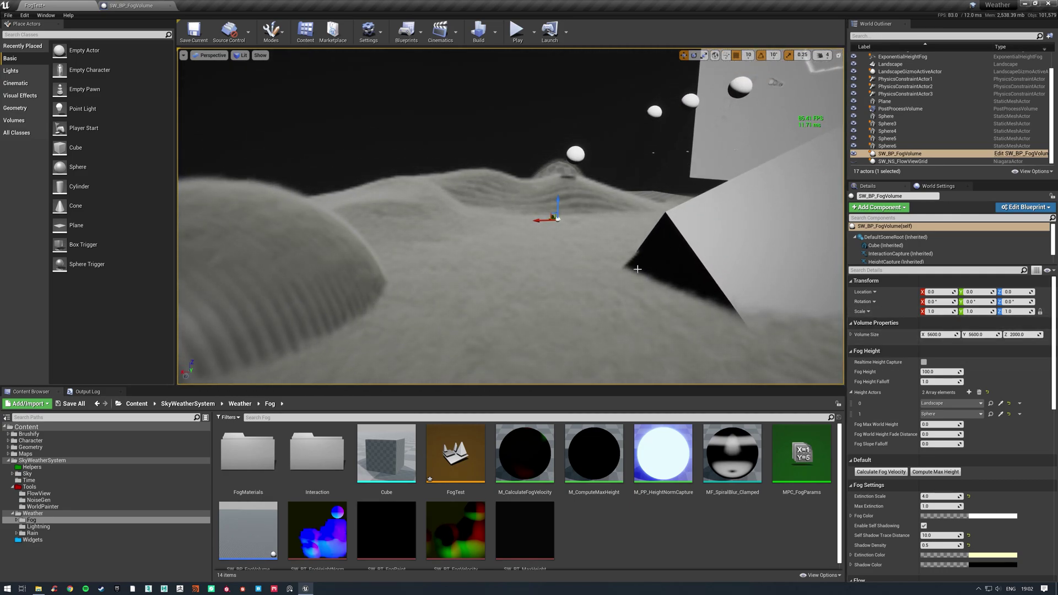
{"action": "key", "text": "s"}
{"action": "right_click_drag", "start_coordinate": [638, 269], "coordinate": [676, 260]}
{"action": "key", "text": "s"}
{"action": "key", "text": "a"}
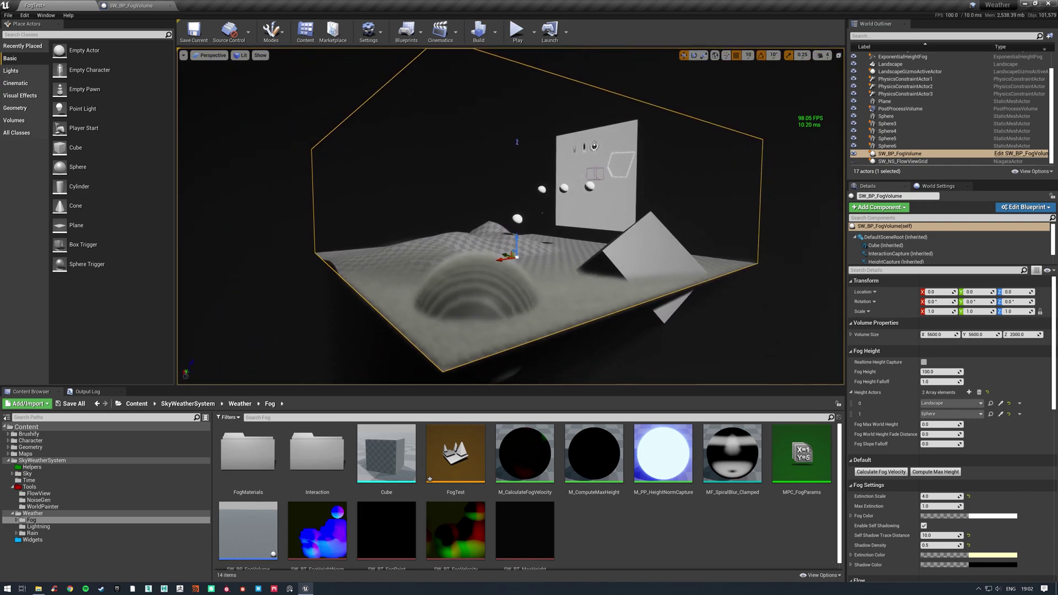
{"action": "right_click_drag", "start_coordinate": [803, 193], "coordinate": [802, 192]}
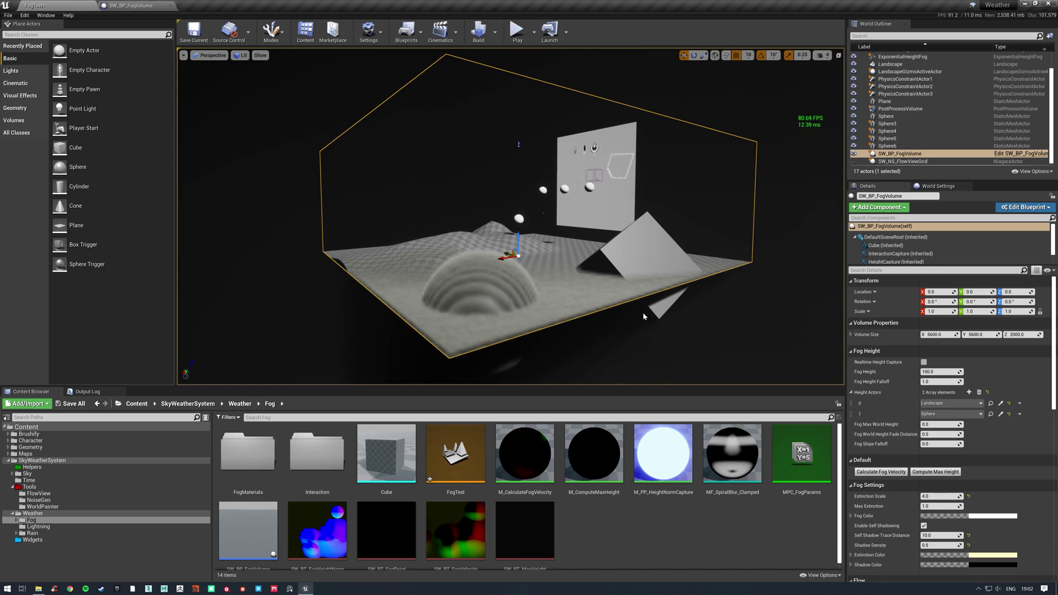
Recalculate the fog volume's height automatically with Compute Max Height.
{"action": "left_click", "coordinate": [943, 473]}
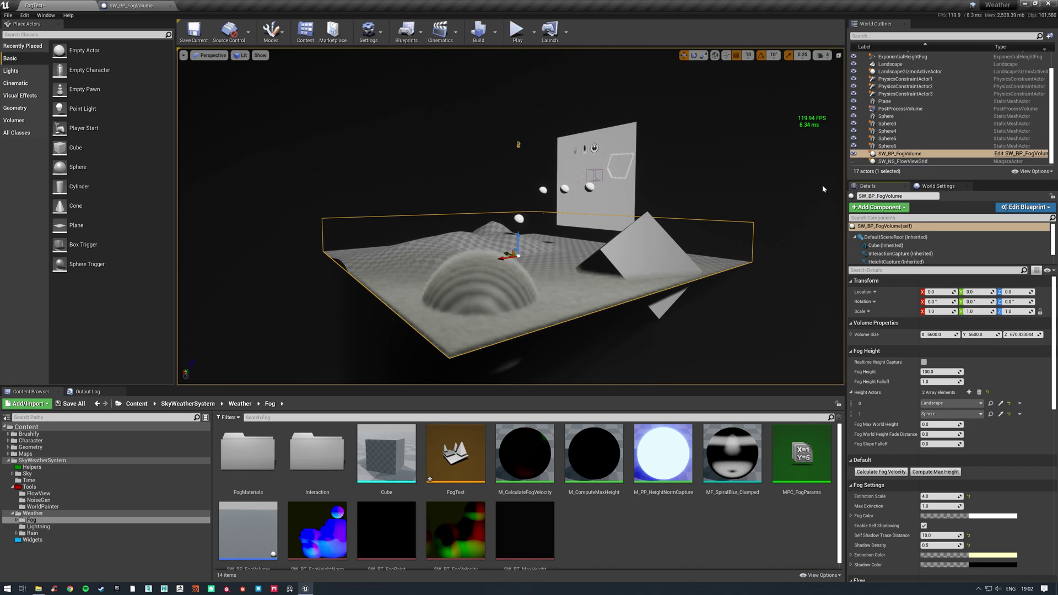
{"action": "key", "text": "w"}
{"action": "right_click_drag", "start_coordinate": [728, 176], "coordinate": [325, 97]}
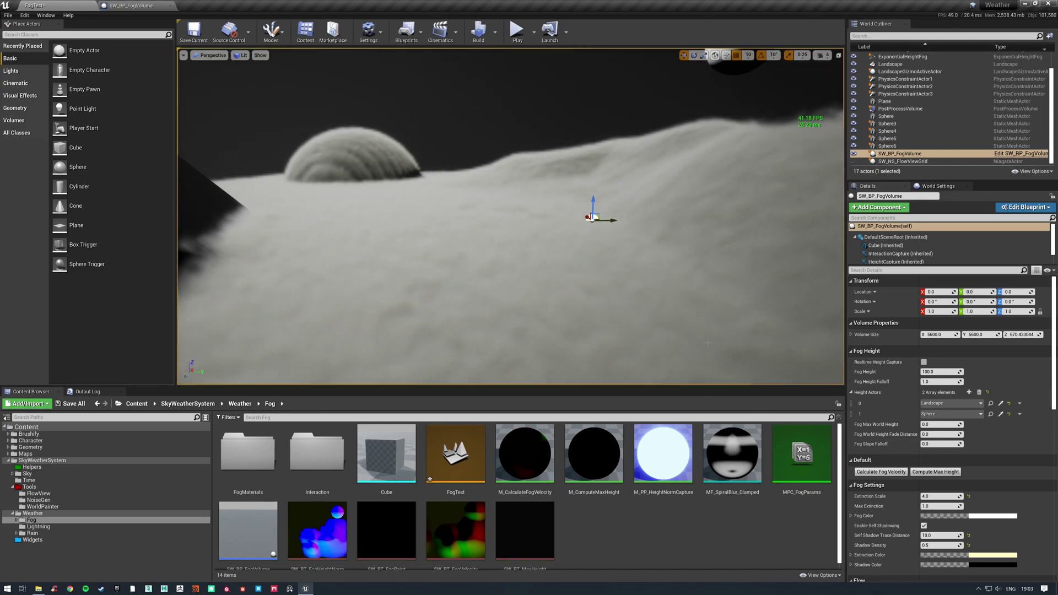
{"action": "scroll", "coordinate": [894, 382], "scroll_direction": "down", "scroll_amount": 2}
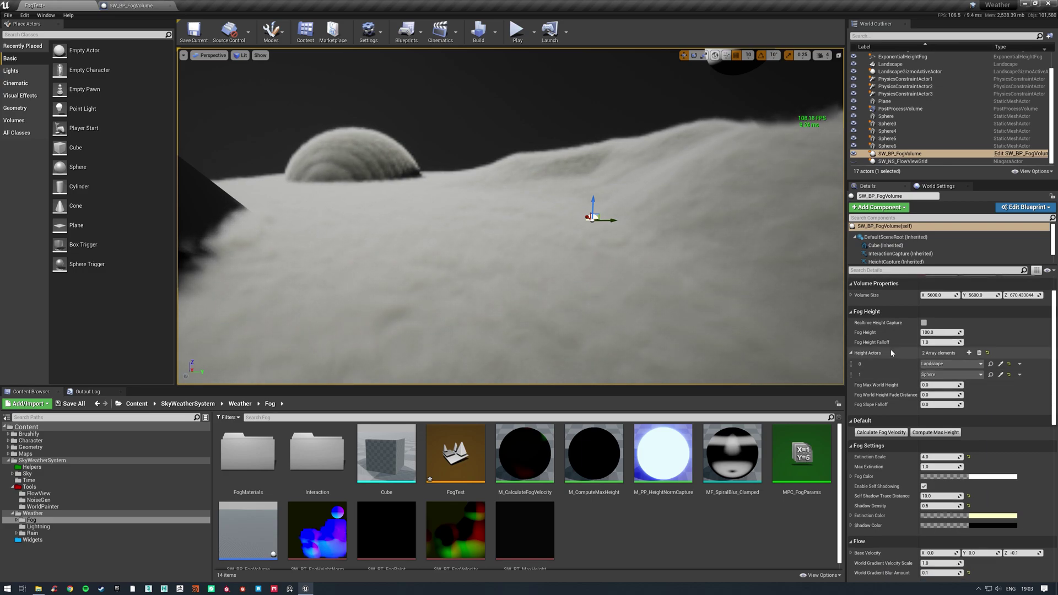
{"action": "right_click_drag", "start_coordinate": [655, 237], "coordinate": [722, 224]}
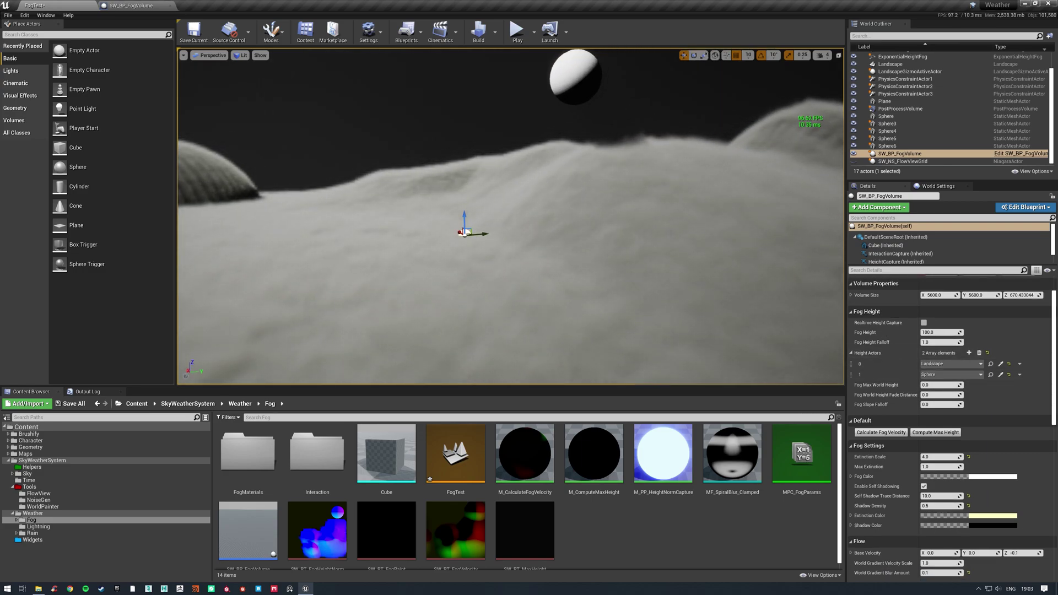
Profile the GPU frame and examine the fog volume's scene capture and the VolumetricFog cost breakdown, closing the profiler when done.
{"action": "key", "text": "ctrl+shift+comma"}
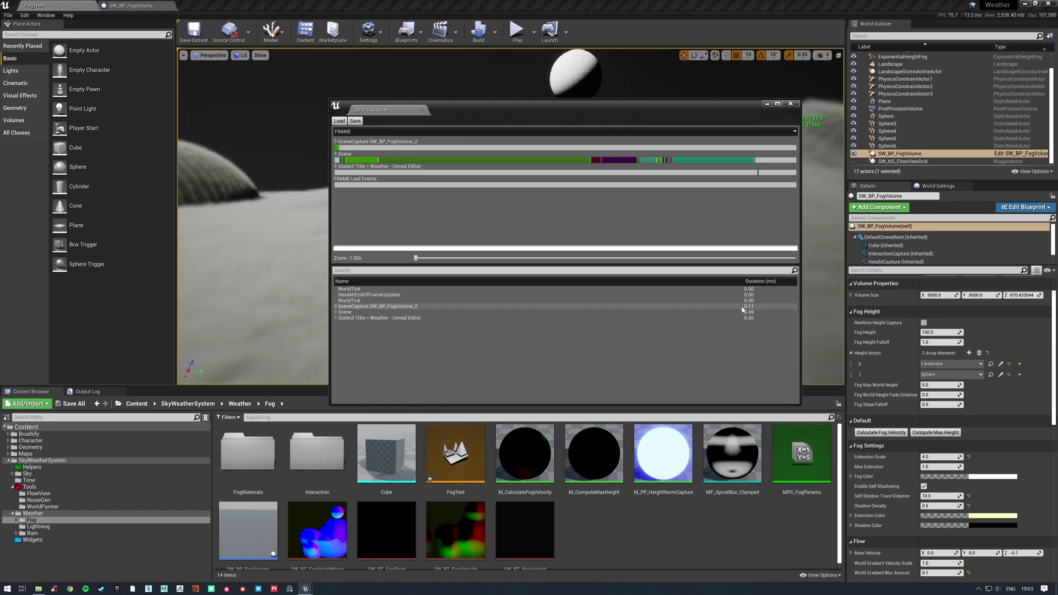
{"action": "left_click", "coordinate": [336, 307]}
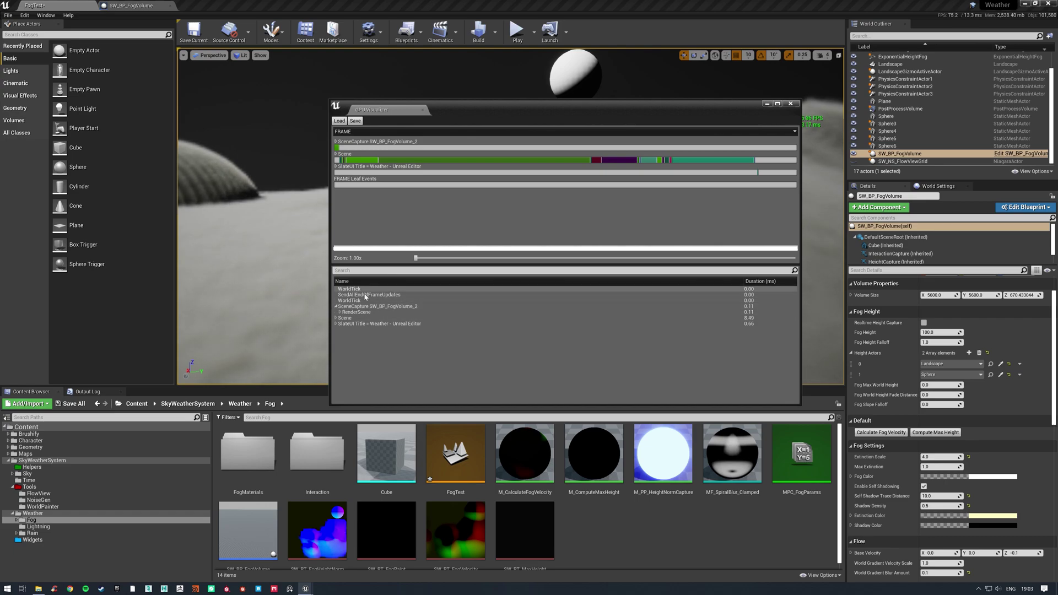
{"action": "left_click", "coordinate": [337, 319]}
{"action": "scroll", "coordinate": [339, 325], "scroll_direction": "down", "scroll_amount": 2}
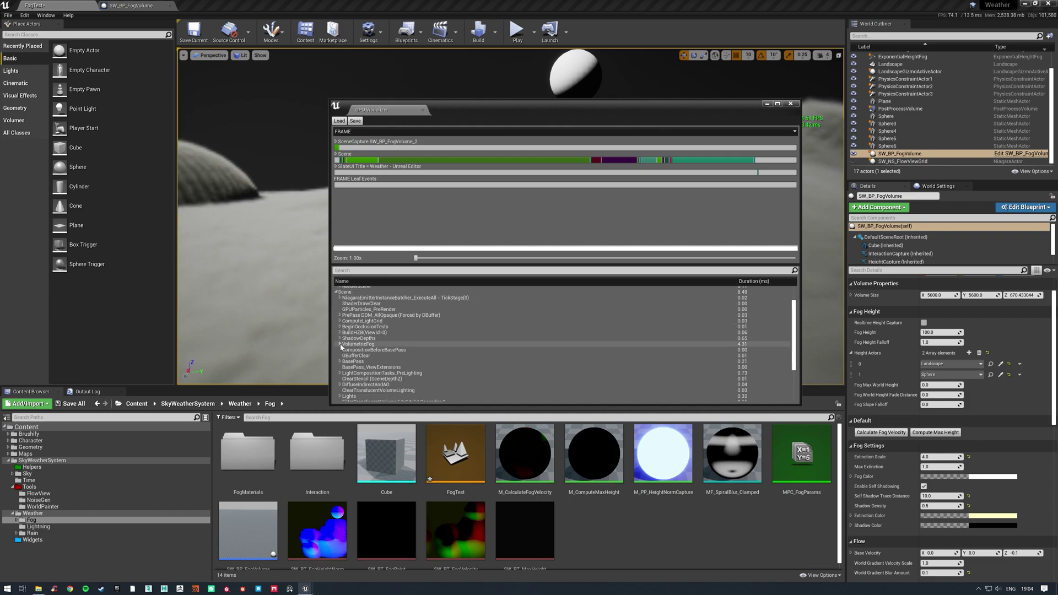
{"action": "left_click", "coordinate": [340, 344]}
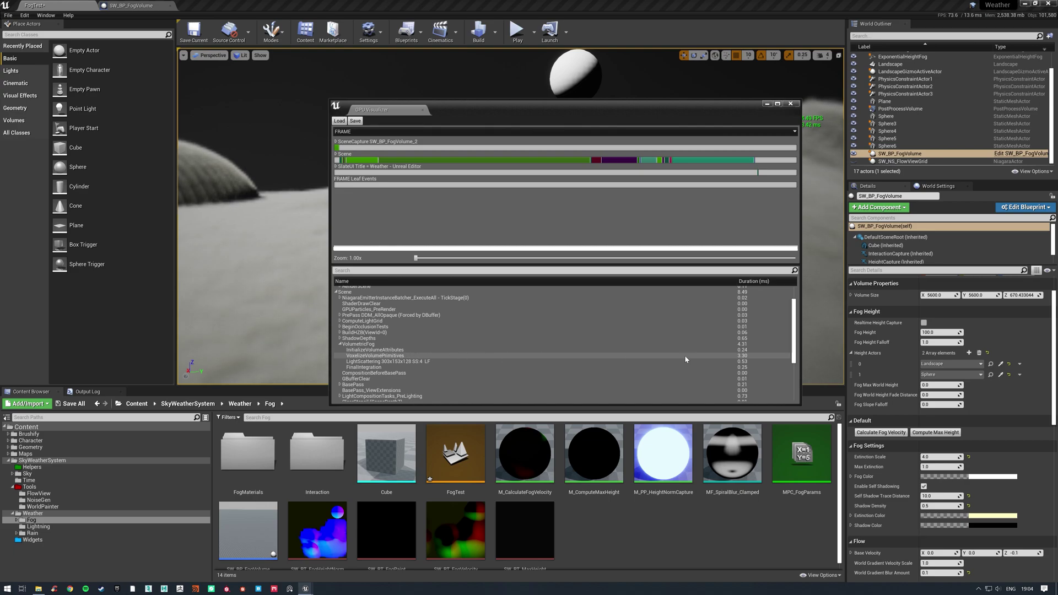
{"action": "left_click", "coordinate": [790, 104]}
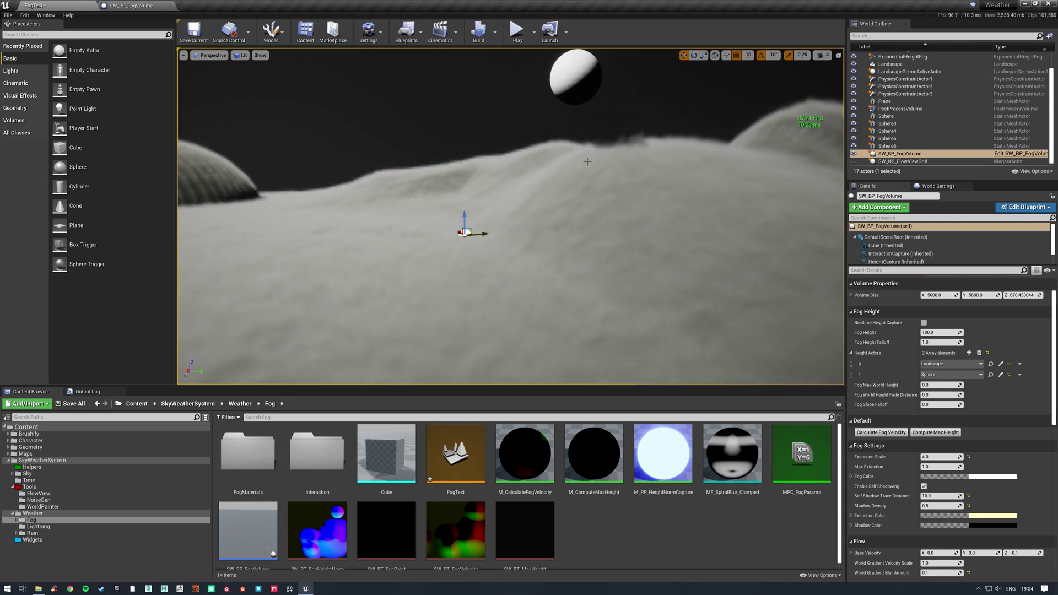
Enable Realtime Height Capture on the fog volume.
{"action": "mouse_move", "coordinate": [588, 160]}
{"action": "right_mouse_down"}
{"action": "mouse_move", "coordinate": [774, 165]}
{"action": "mouse_move", "coordinate": [535, 171]}
{"action": "mouse_move", "coordinate": [782, 173]}
{"action": "mouse_move", "coordinate": [567, 167]}
{"action": "mouse_move", "coordinate": [507, 152]}
{"action": "mouse_move", "coordinate": [532, 153]}
{"action": "mouse_move", "coordinate": [526, 162]}
{"action": "mouse_move", "coordinate": [590, 155]}
{"action": "right_mouse_up"}
{"action": "key", "text": "s"}
{"action": "key", "text": "w"}
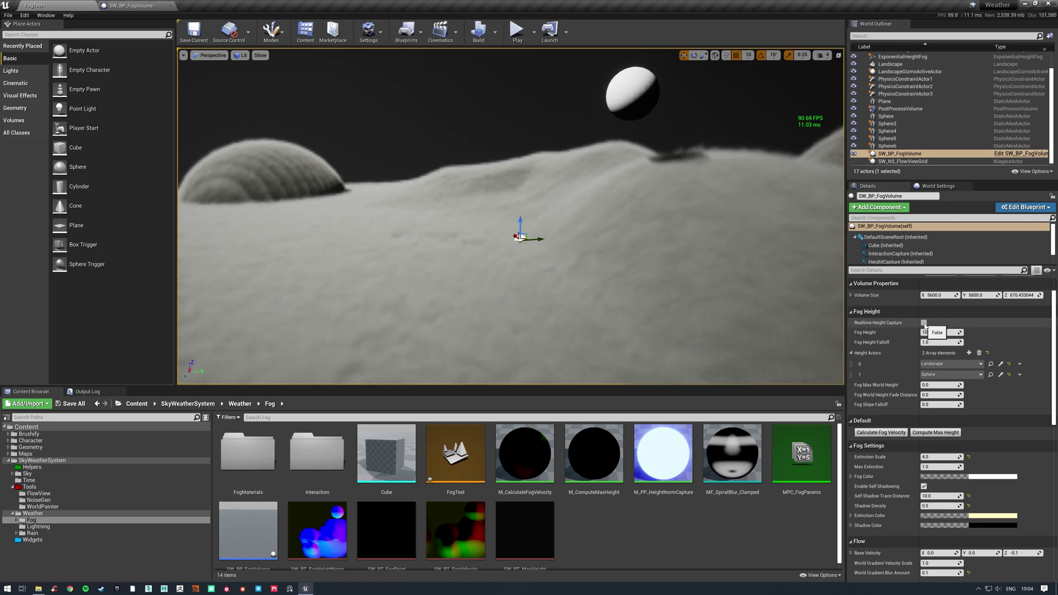
{"action": "left_click", "coordinate": [924, 324]}
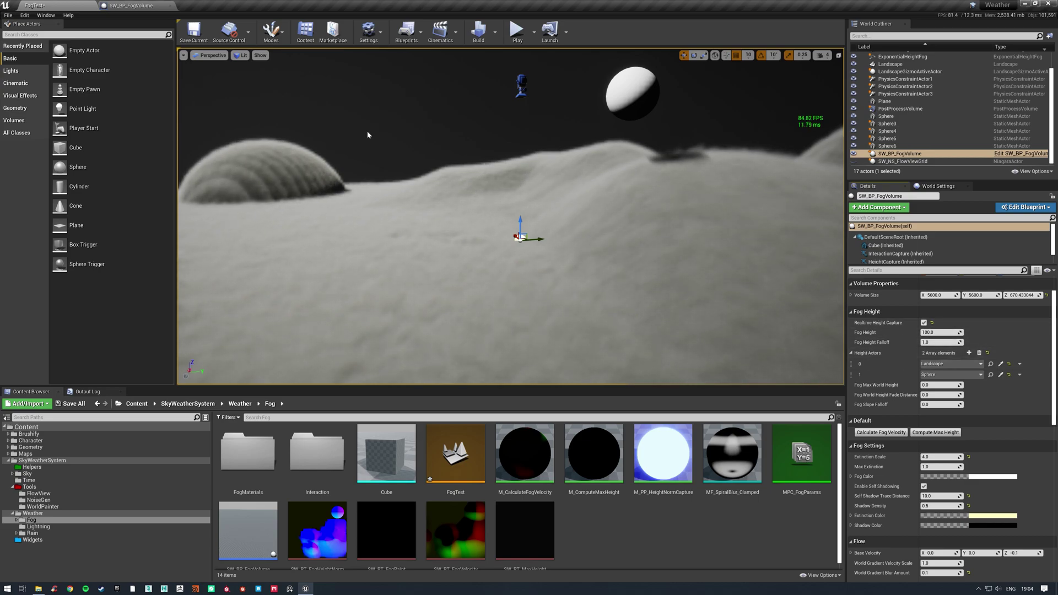
Raise a mound in the landscape near the fog volume's origin with the Sculpt tool, and return to Select mode.
{"action": "left_click", "coordinate": [271, 31]}
{"action": "left_click", "coordinate": [288, 68]}
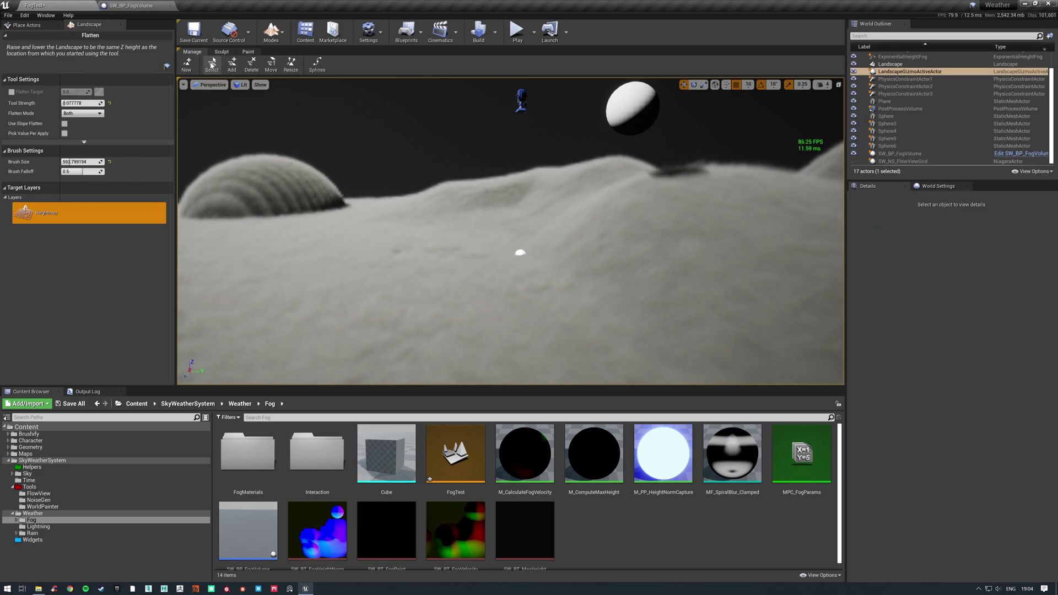
{"action": "left_click", "coordinate": [187, 68]}
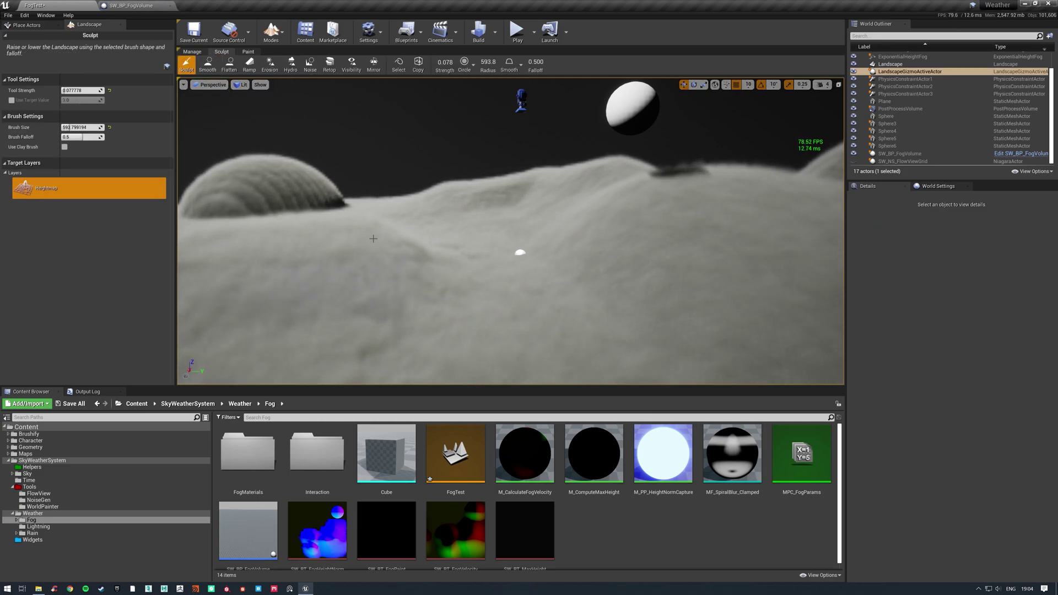
{"action": "right_click_drag", "start_coordinate": [375, 238], "coordinate": [282, 248]}
{"action": "left_click", "coordinate": [279, 41]}
{"action": "left_click", "coordinate": [292, 57]}
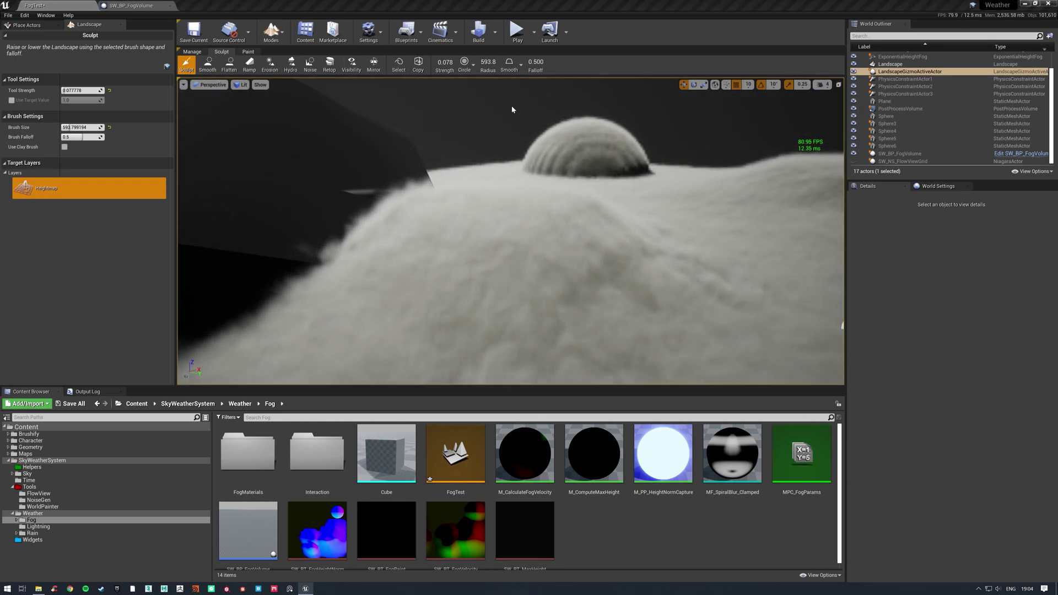
Reselect the fog volume and examine how the fog follows the sculpted landscape from several angles.
{"action": "left_click", "coordinate": [903, 153]}
{"action": "right_click_drag", "start_coordinate": [716, 220], "coordinate": [676, 220]}
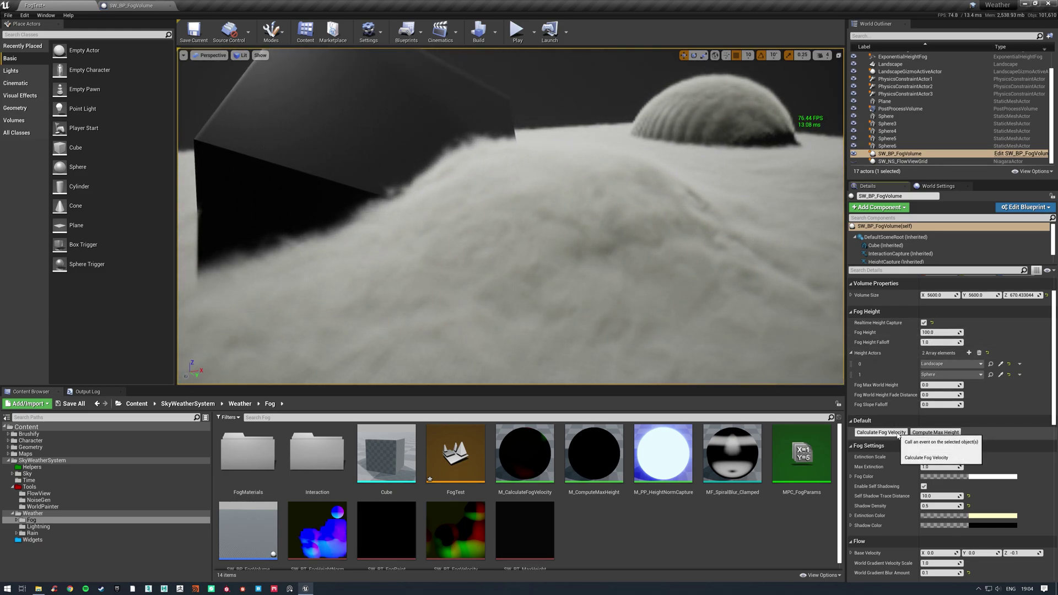
{"action": "right_click_drag", "start_coordinate": [661, 248], "coordinate": [838, 259]}
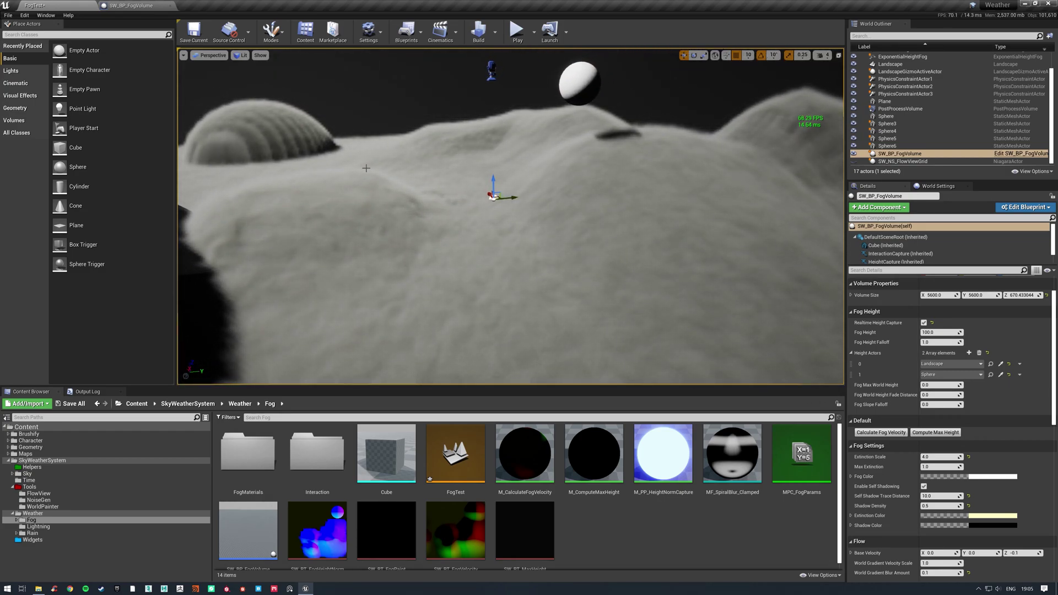
{"action": "right_click_drag", "start_coordinate": [582, 193], "coordinate": [601, 204]}
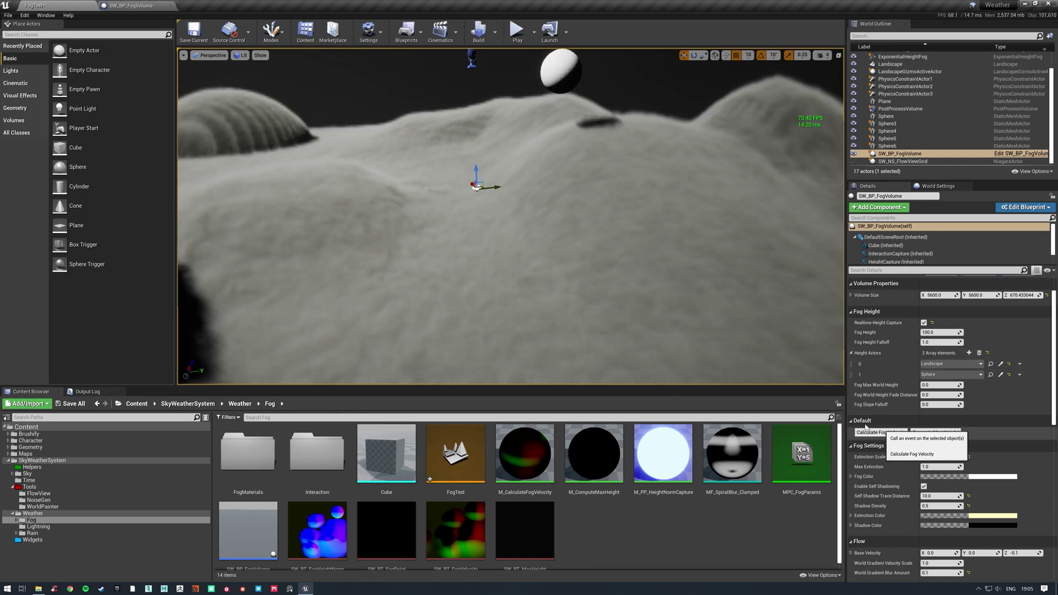
{"action": "right_click_drag", "start_coordinate": [621, 286], "coordinate": [468, 209]}
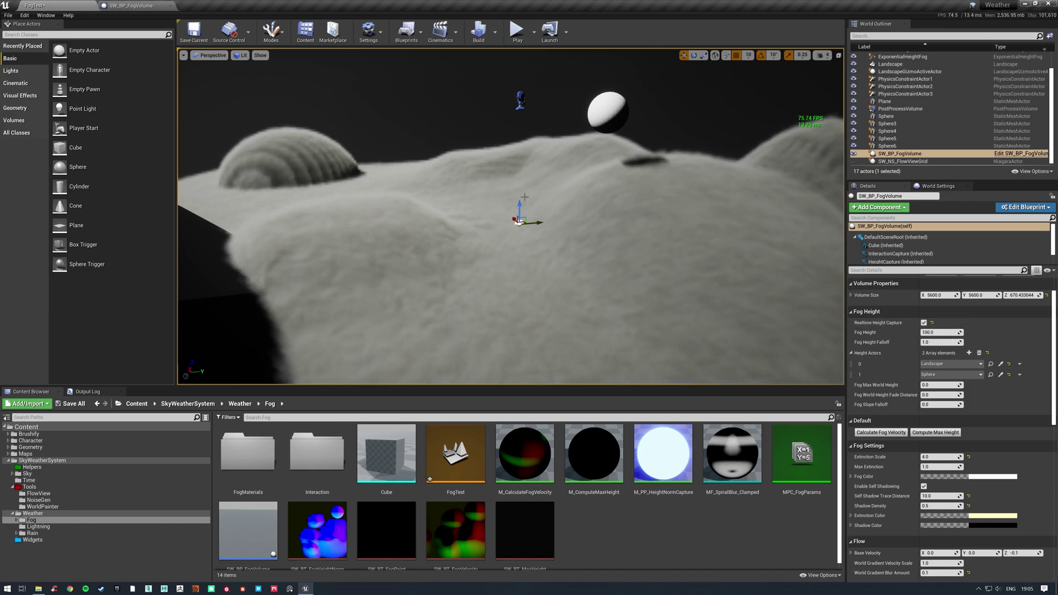
{"action": "key", "text": "w"}
{"action": "right_click_drag", "start_coordinate": [638, 209], "coordinate": [501, 198]}
Select the large half-buried sphere and inspect the fog layer over it and the surrounding terrain.
{"action": "left_click", "coordinate": [638, 208]}
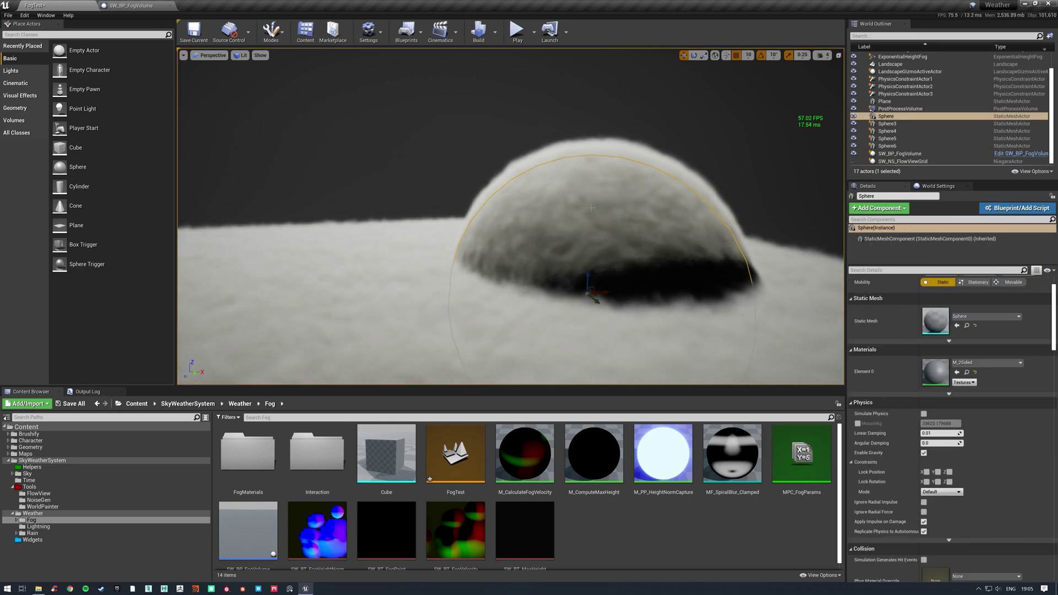
{"action": "key", "text": "s"}
{"action": "mouse_move", "coordinate": [613, 250]}
{"action": "right_mouse_down"}
{"action": "mouse_move", "coordinate": [600, 270]}
{"action": "mouse_move", "coordinate": [366, 262]}
{"action": "mouse_move", "coordinate": [619, 255]}
{"action": "mouse_move", "coordinate": [484, 250]}
{"action": "mouse_move", "coordinate": [592, 246]}
{"action": "right_mouse_up"}
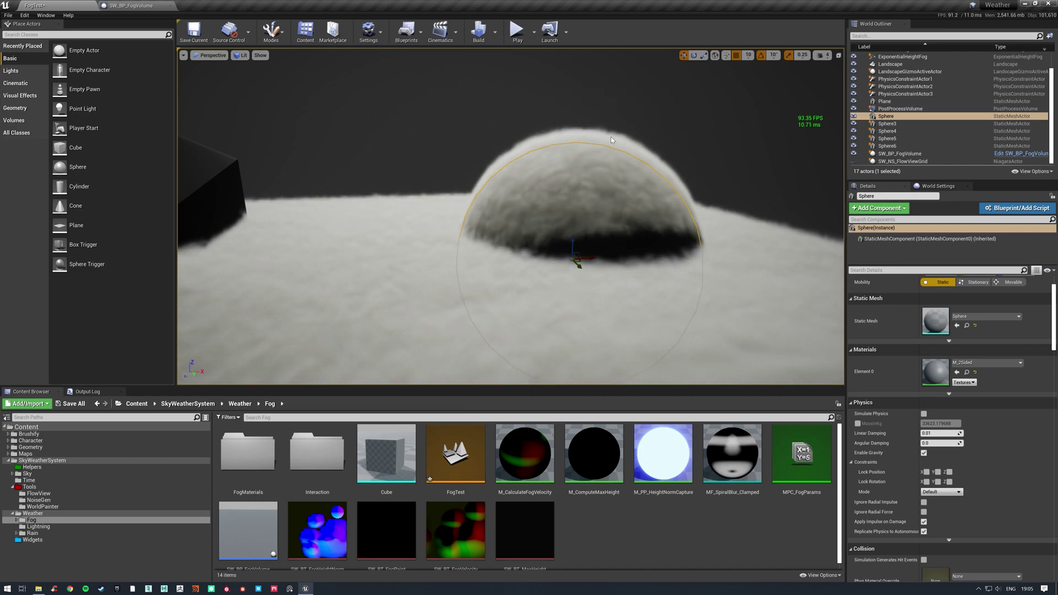
{"action": "right_click_drag", "start_coordinate": [609, 138], "coordinate": [958, 146]}
{"action": "key", "text": "s"}
{"action": "mouse_move", "coordinate": [586, 208]}
{"action": "right_mouse_down"}
{"action": "mouse_move", "coordinate": [531, 208]}
{"action": "mouse_move", "coordinate": [598, 220]}
{"action": "right_mouse_up"}
{"action": "key", "text": "w"}
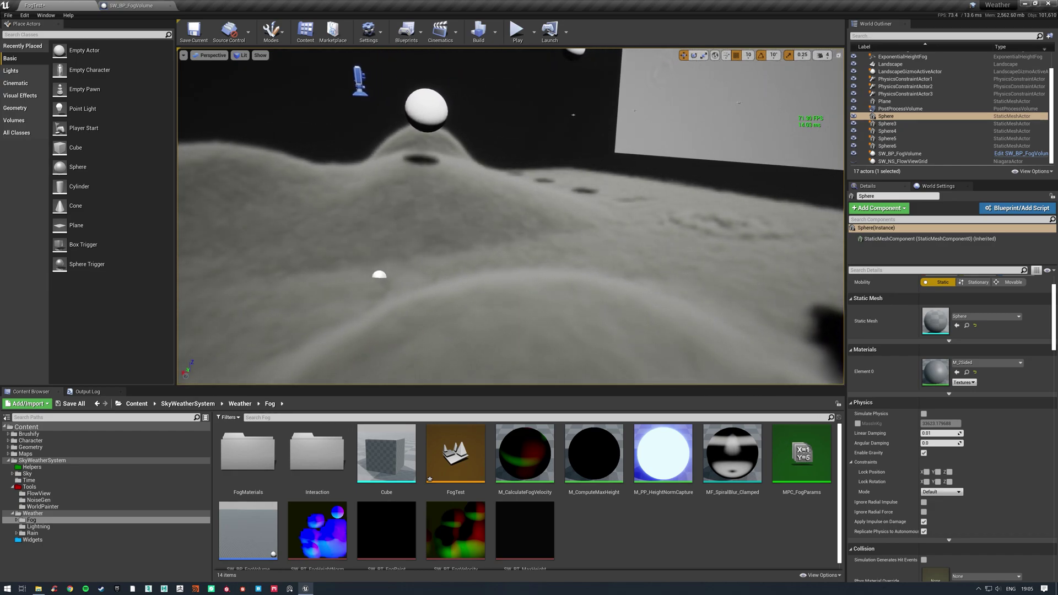
{"action": "key", "text": "f"}
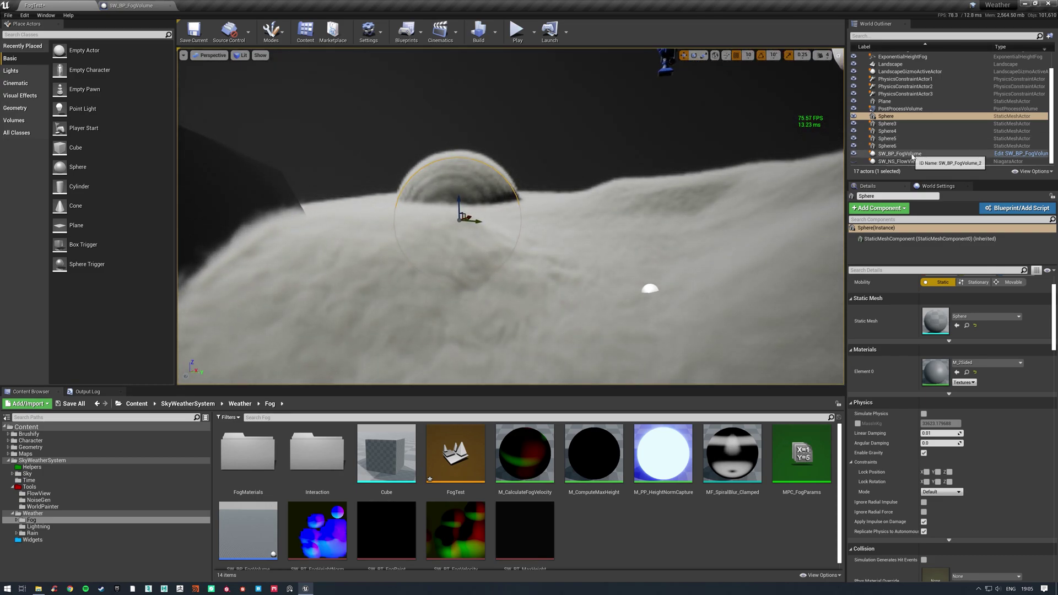
Turn off Realtime Height Capture on the fog volume and set its Fog Height to 200.
{"action": "left_click", "coordinate": [904, 154]}
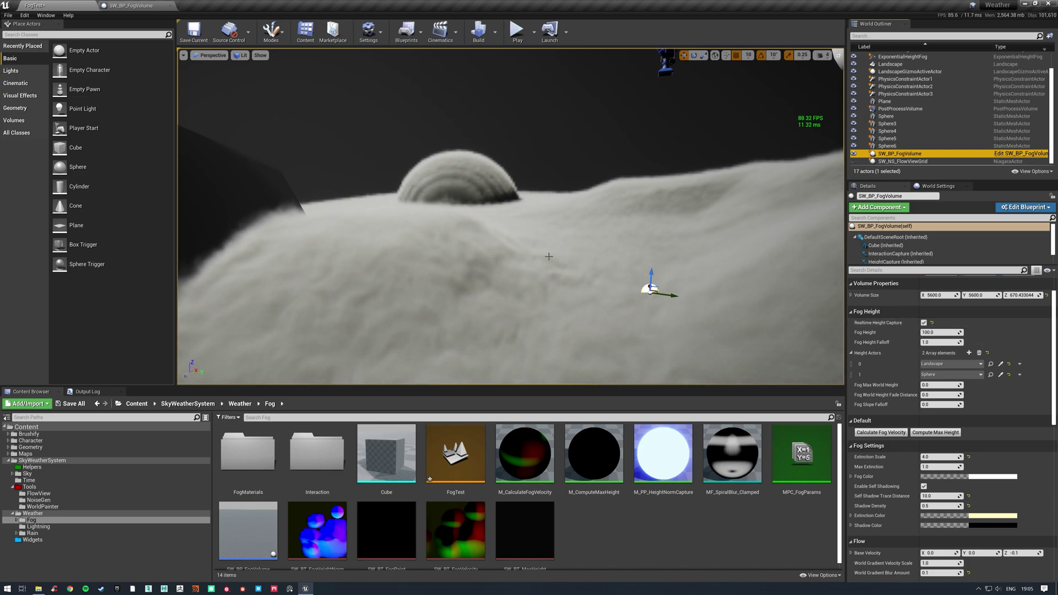
{"action": "right_click_drag", "start_coordinate": [500, 251], "coordinate": [516, 261]}
{"action": "key", "text": "s"}
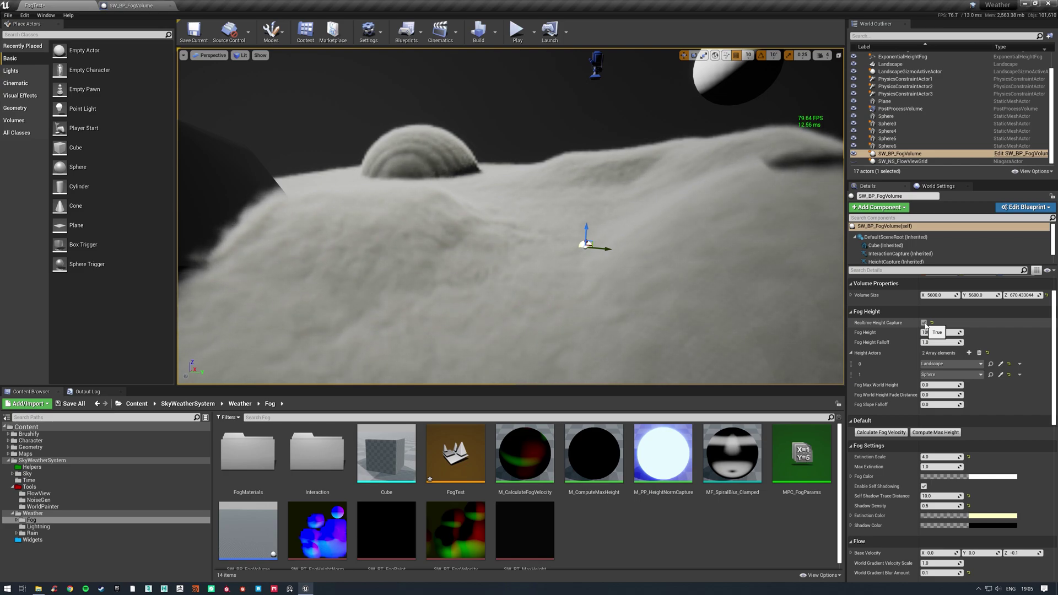
{"action": "right_click_drag", "start_coordinate": [650, 258], "coordinate": [755, 260]}
{"action": "key", "text": "w"}
{"action": "key", "text": "s"}
{"action": "key", "text": "w"}
{"action": "right_click_drag", "start_coordinate": [572, 227], "coordinate": [551, 237]}
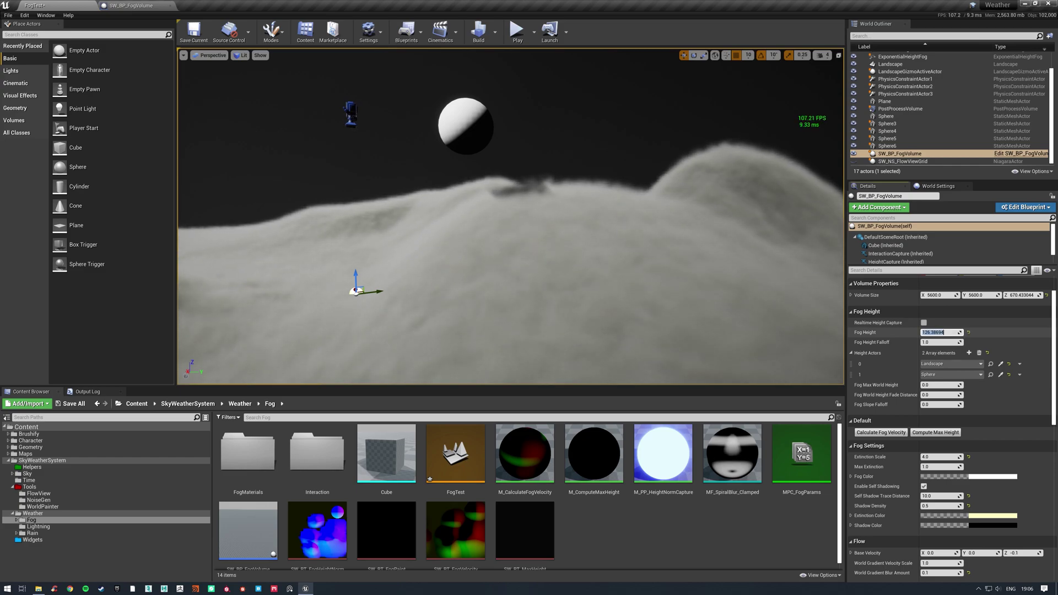
{"action": "key", "text": "Return"}
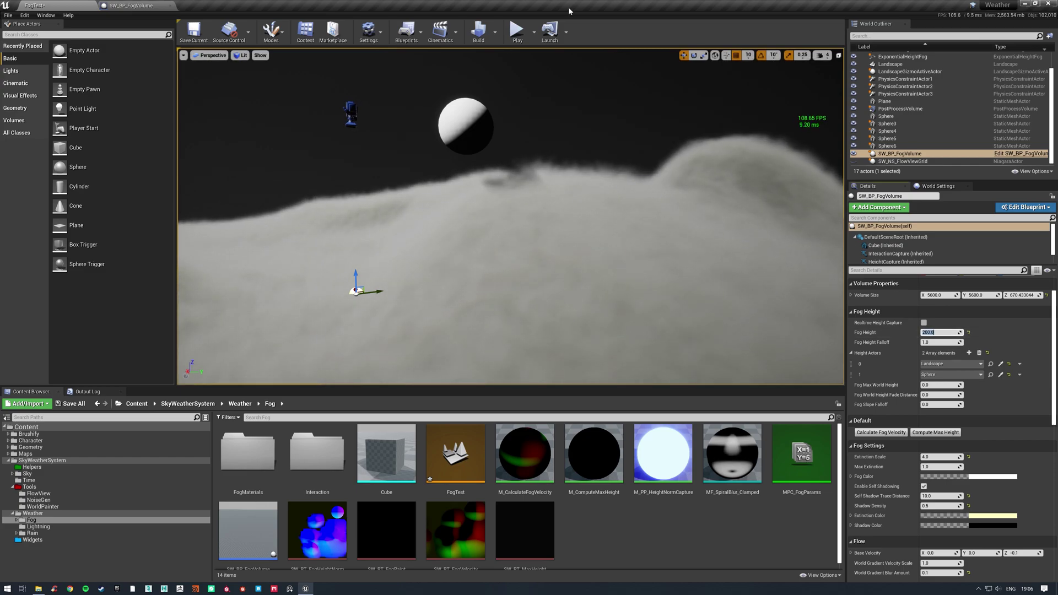
Play the level, run and jump the character through the thicker fog around the spheres, and end the play session.
{"action": "left_click", "coordinate": [518, 33]}
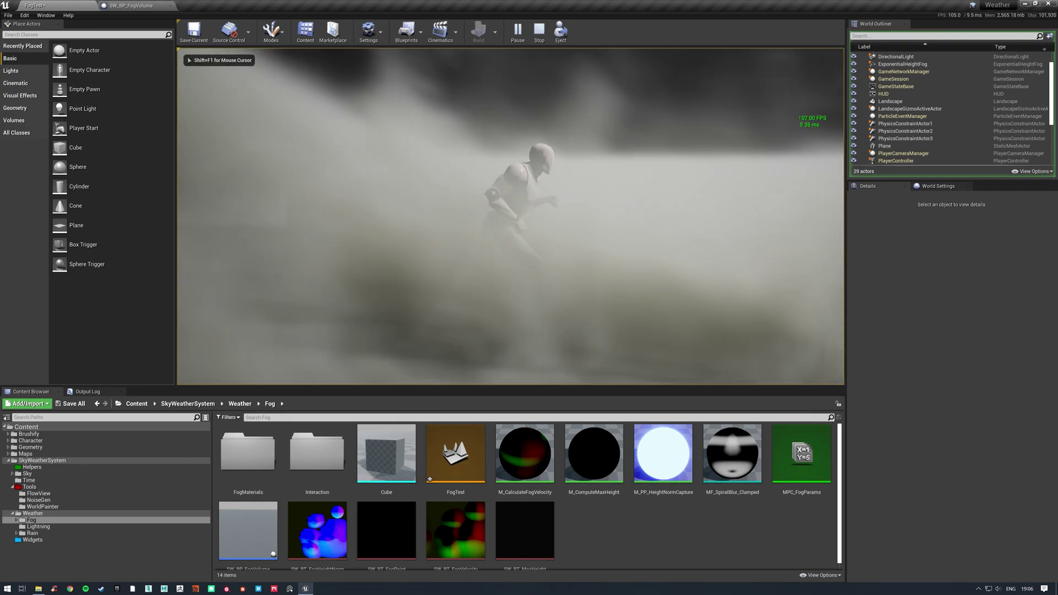
{"action": "key", "text": "w"}
{"action": "key", "text": "space"}
{"action": "key", "text": "d"}
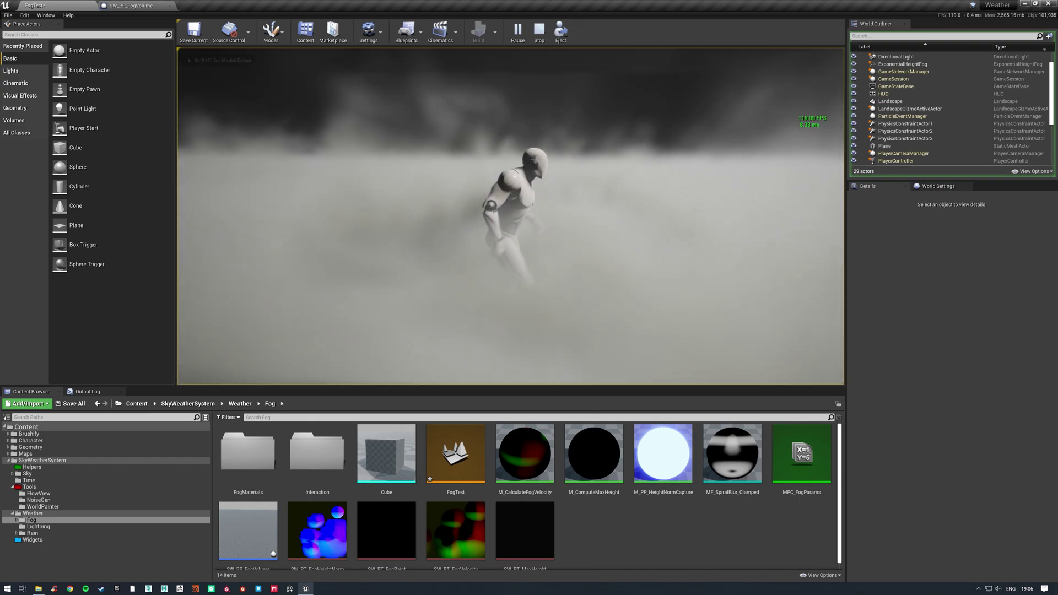
{"action": "key", "text": "s"}
{"action": "key", "text": "d"}
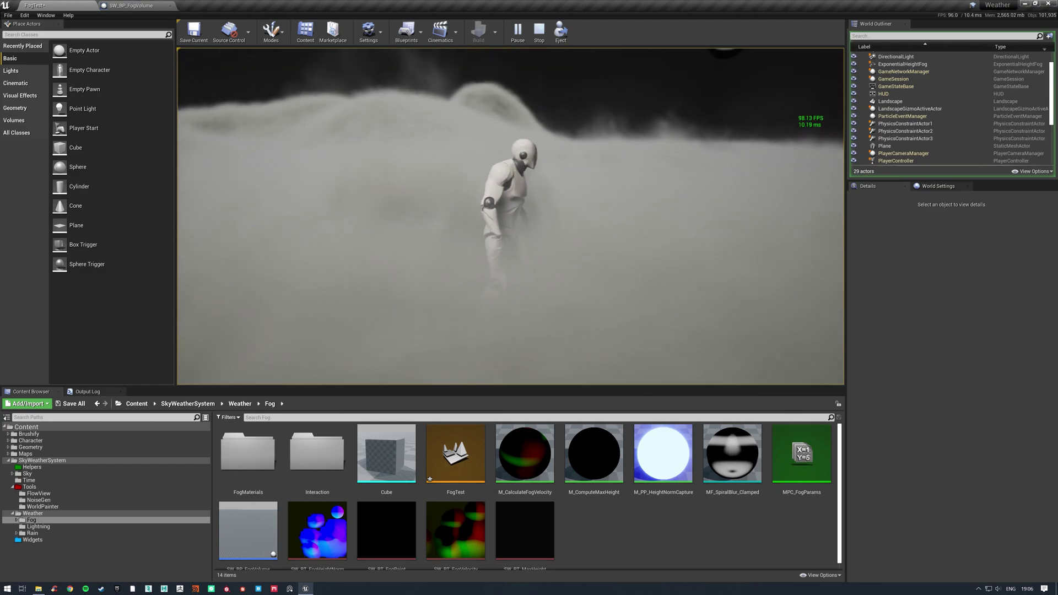
{"action": "key", "text": "a"}
{"action": "key", "text": "a"}
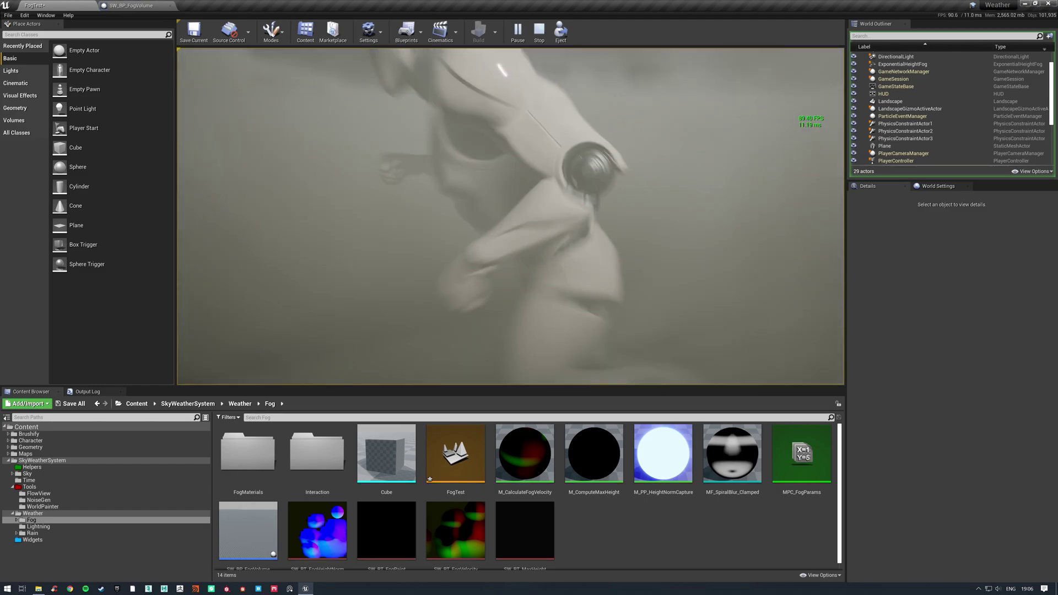
{"action": "key", "text": "w"}
{"action": "key", "text": "a"}
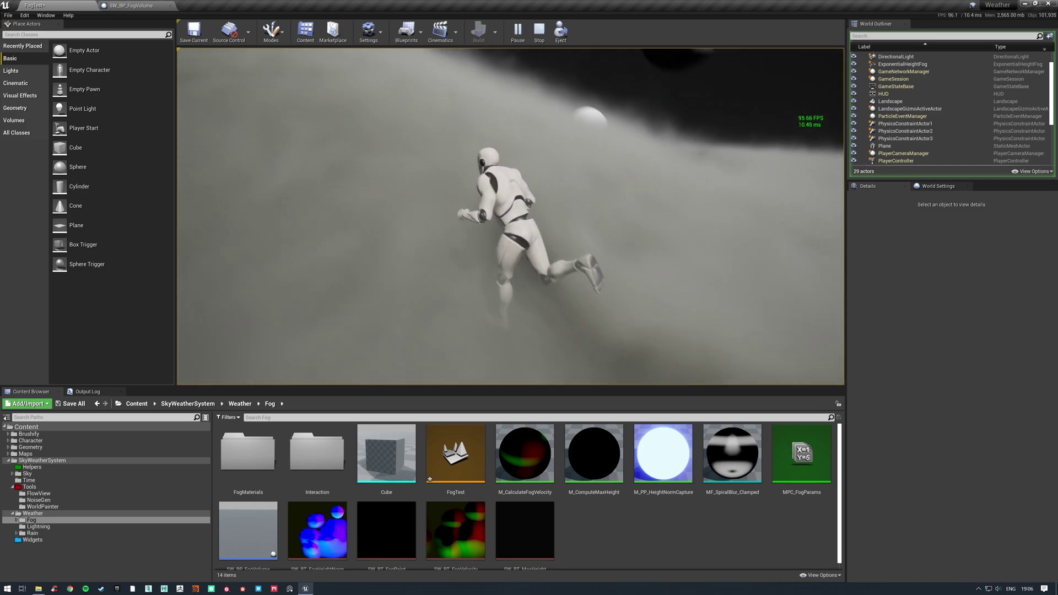
{"action": "key", "text": "w"}
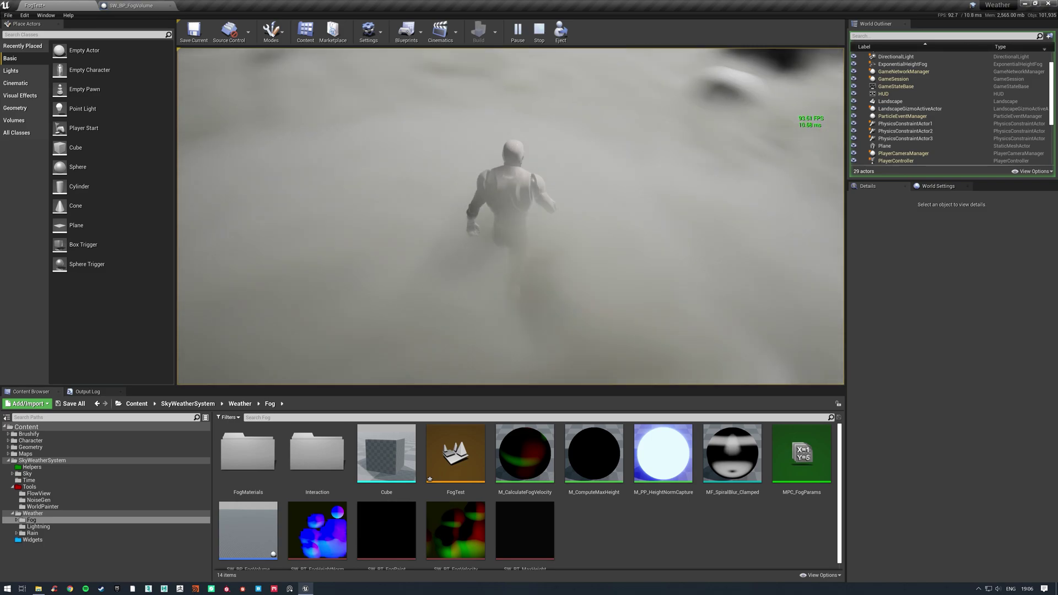
{"action": "key", "text": "d"}
{"action": "key", "text": "a"}
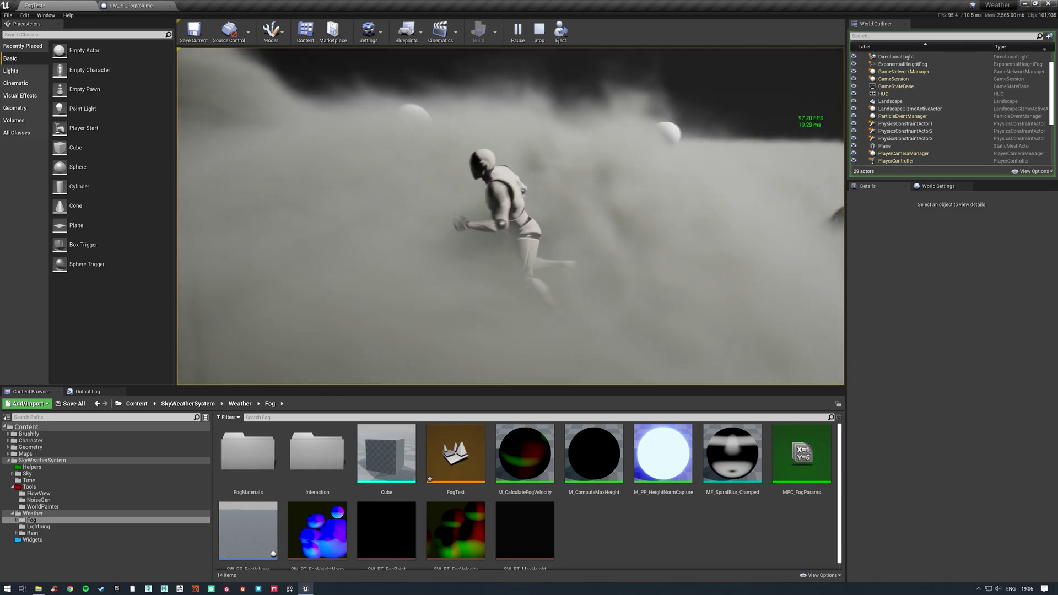
{"action": "key", "text": "w"}
{"action": "key", "text": "d"}
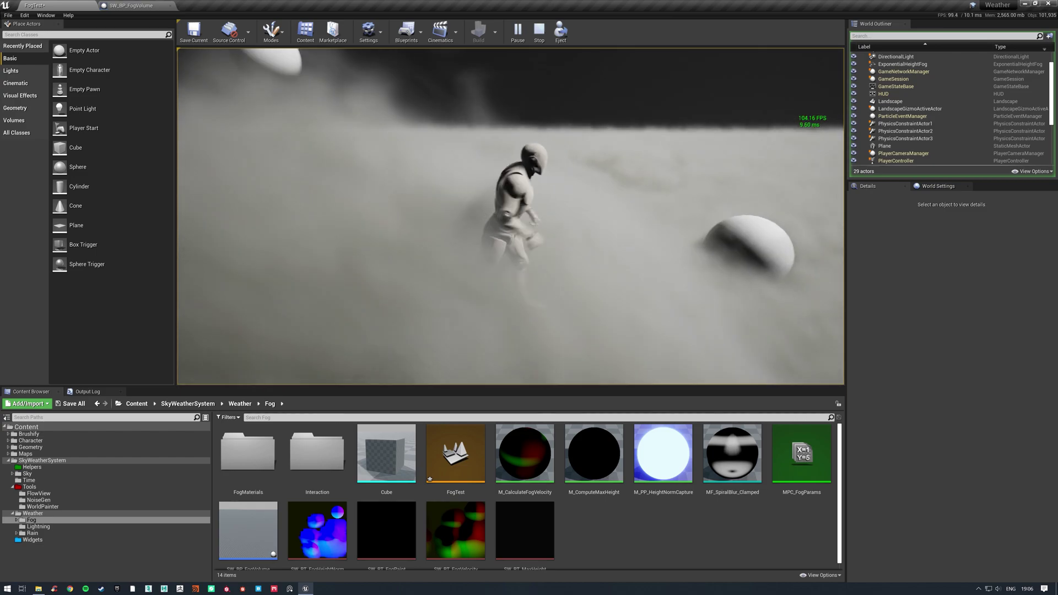
{"action": "key", "text": "Escape"}
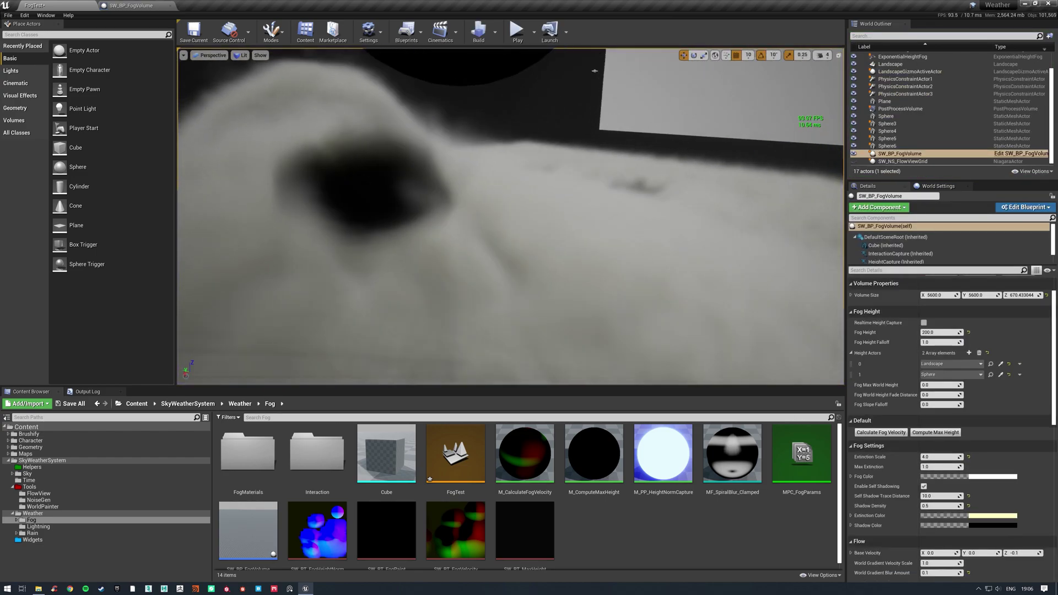
Set the fog volume's Fog Height to 100.
{"action": "right_click_drag", "start_coordinate": [551, 220], "coordinate": [380, 221]}
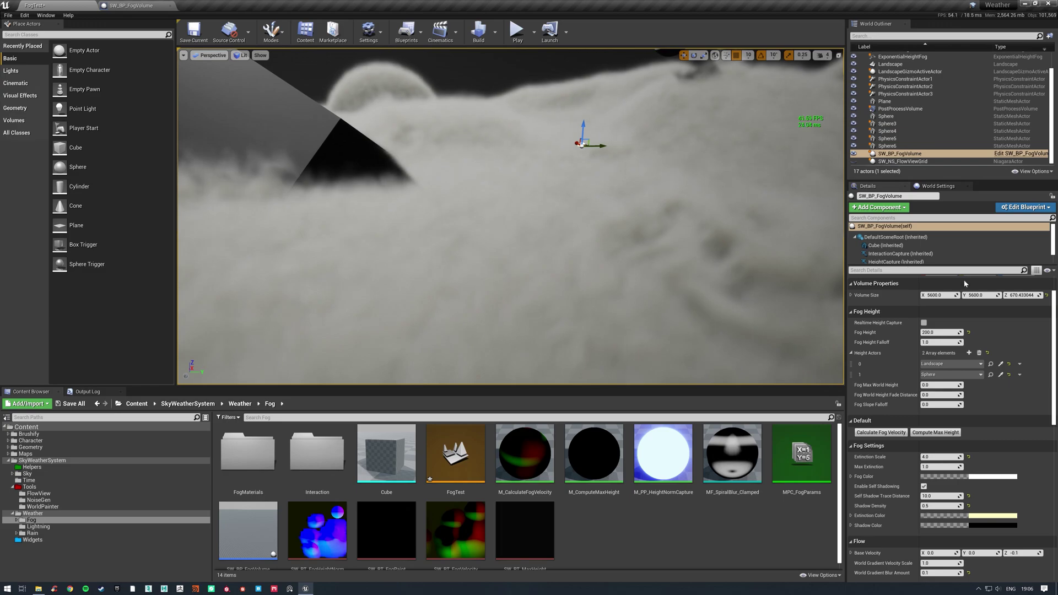
{"action": "type", "text": "100"}
{"action": "key", "text": "Return"}
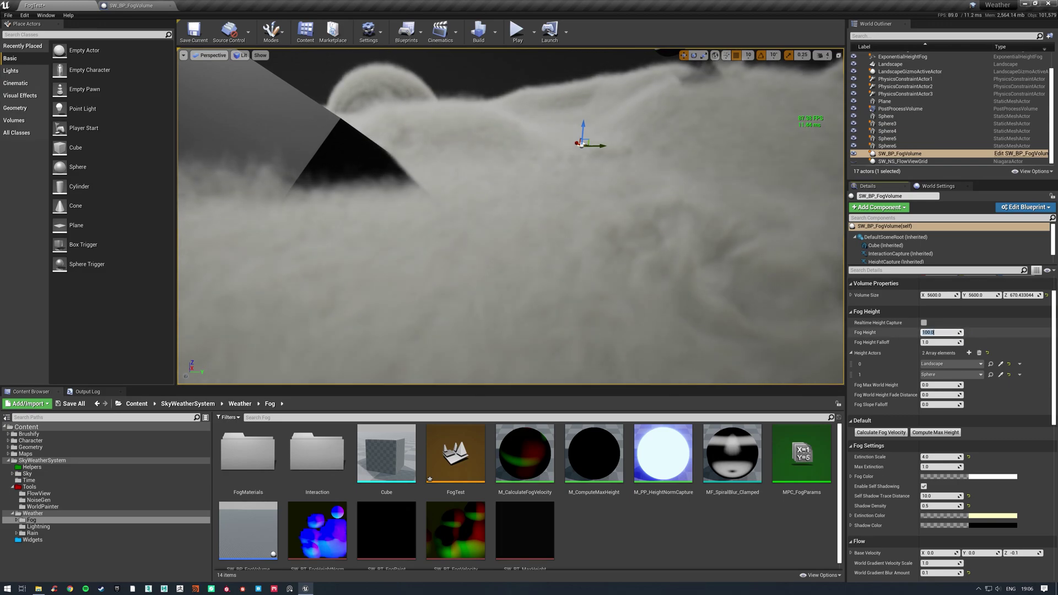
Raise the fog volume's Fog Height Falloff to about 3.8.
{"action": "right_click_drag", "start_coordinate": [551, 220], "coordinate": [617, 159]}
{"action": "key", "text": "w"}
{"action": "right_click_drag", "start_coordinate": [683, 250], "coordinate": [622, 251]}
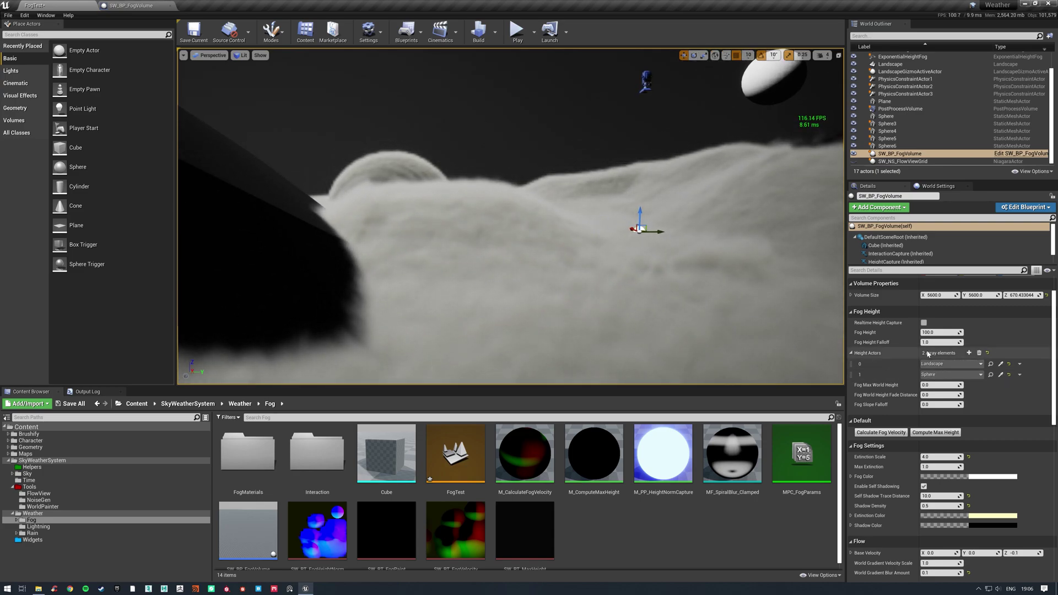
{"action": "left_click_drag", "start_coordinate": [936, 342], "coordinate": [952, 342]}
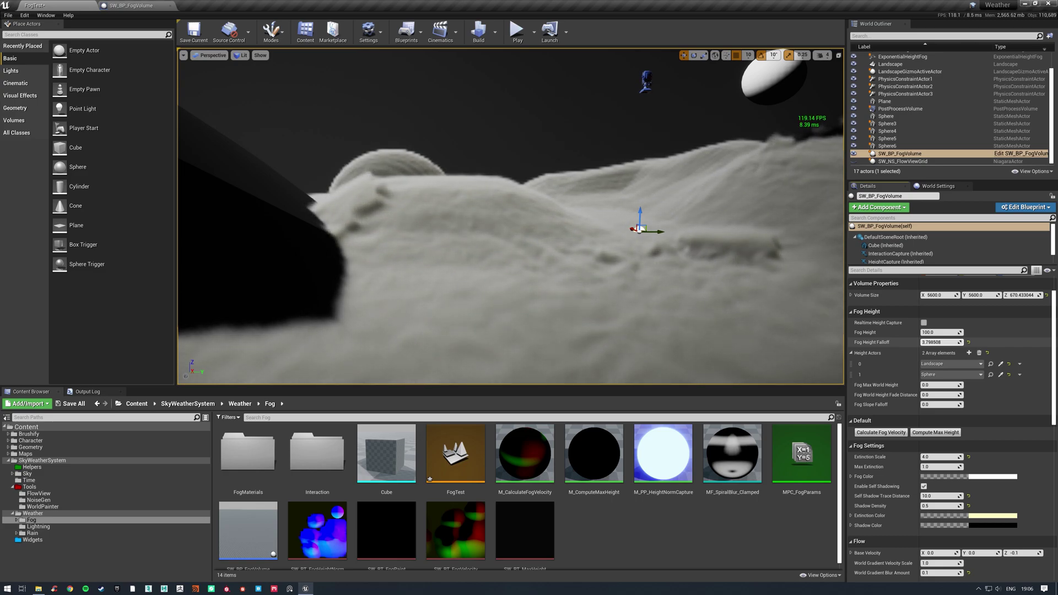
Set the fog volume's Fog Height Falloff to 1.
{"action": "left_click_drag", "start_coordinate": [952, 342], "coordinate": [945, 342]}
{"action": "left_click", "coordinate": [939, 342]}
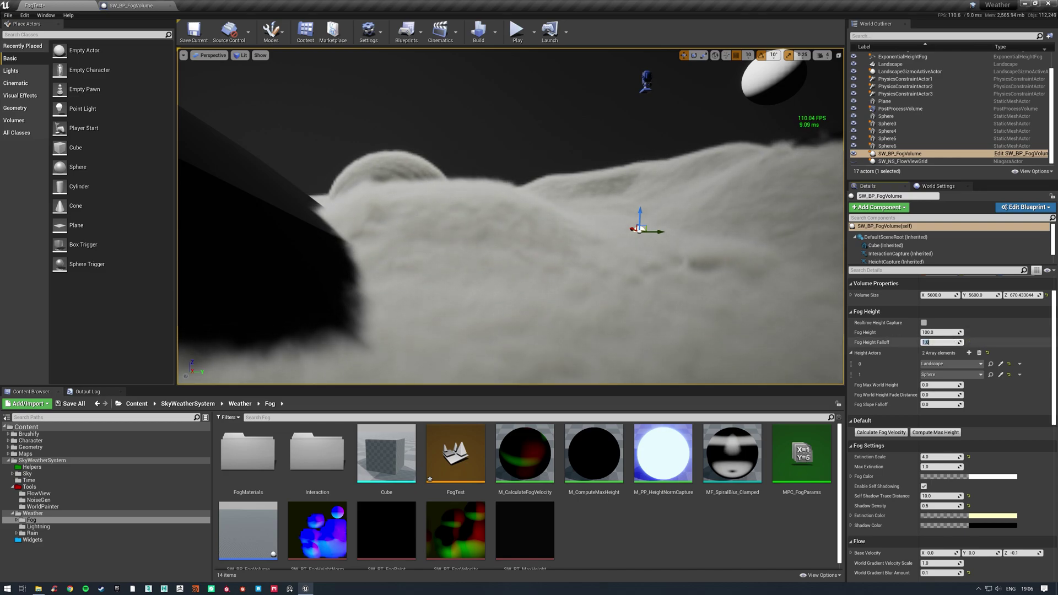
Set the fog volume's Fog Max World Height to 300 and its Fog World Height Fade Distance to 300.
{"action": "right_click_drag", "start_coordinate": [688, 237], "coordinate": [750, 223]}
{"action": "right_click_drag", "start_coordinate": [537, 220], "coordinate": [546, 222]}
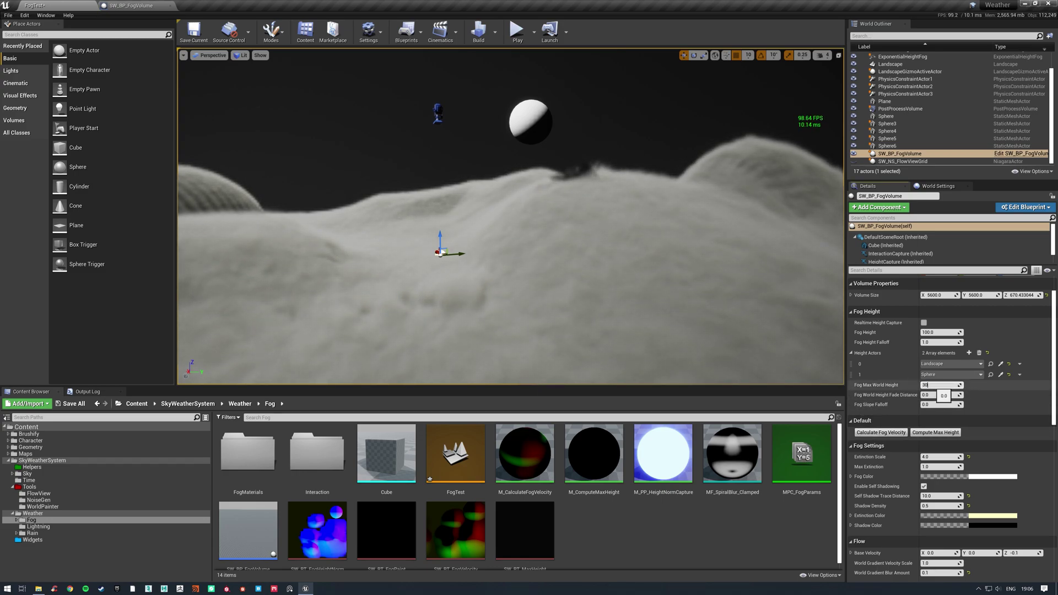
{"action": "key", "text": "Return"}
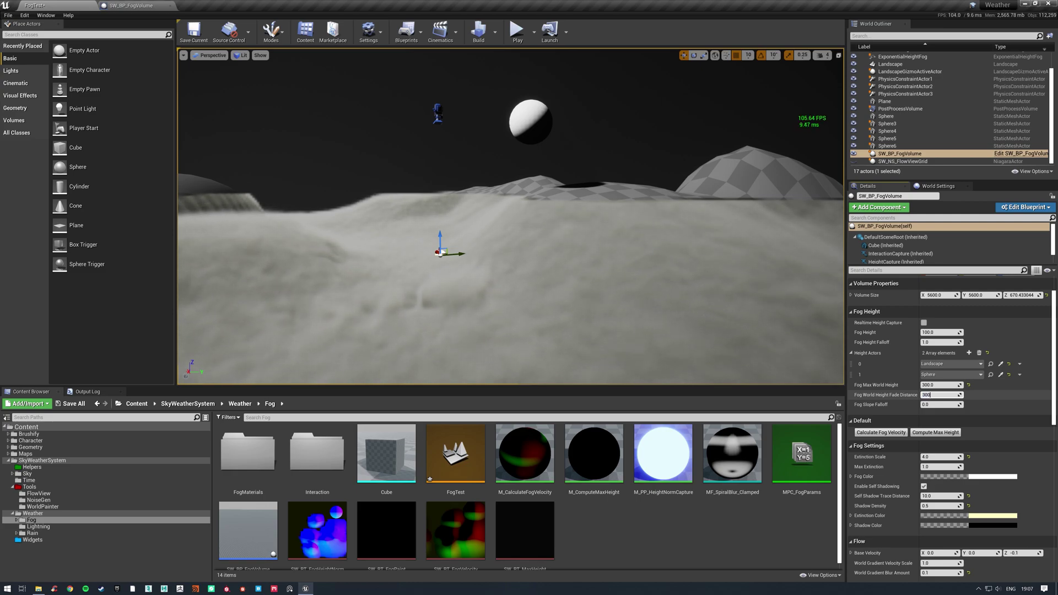
{"action": "key", "text": "Return"}
Raise the Fog Slope Falloff to about 6.3 and inspect the fog around the landscape hills.
{"action": "right_click_drag", "start_coordinate": [716, 297], "coordinate": [419, 286]}
{"action": "key", "text": "w"}
{"action": "key", "text": "w"}
{"action": "key", "text": "w"}
{"action": "mouse_move", "coordinate": [493, 223]}
{"action": "right_mouse_down"}
{"action": "mouse_move", "coordinate": [637, 222]}
{"action": "mouse_move", "coordinate": [513, 222]}
{"action": "right_mouse_up"}
{"action": "key", "text": "w"}
{"action": "left_click", "coordinate": [929, 405]}
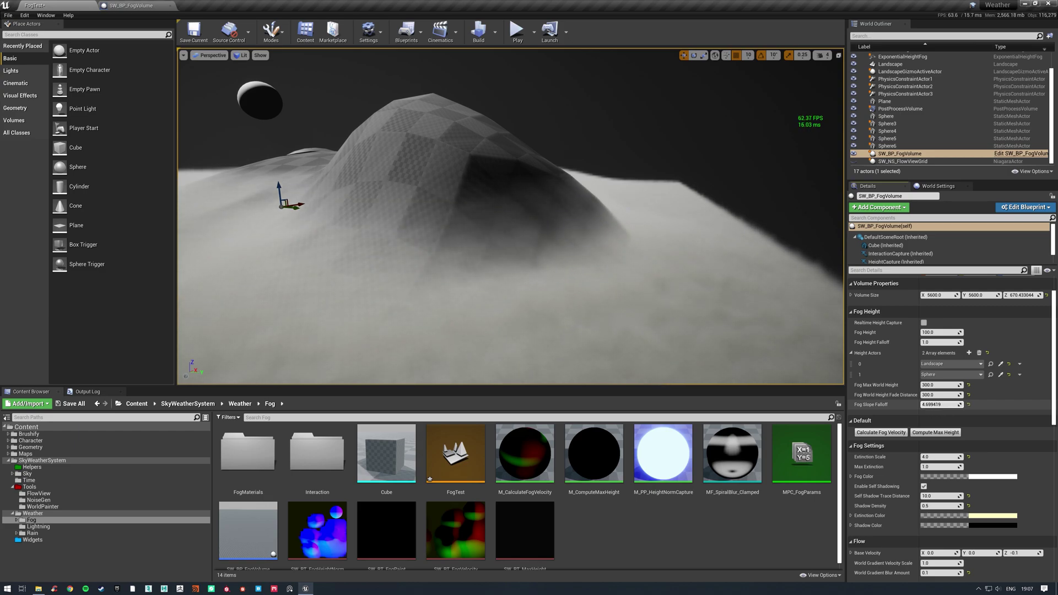
{"action": "right_click_drag", "start_coordinate": [595, 234], "coordinate": [399, 218]}
{"action": "right_click_drag", "start_coordinate": [497, 226], "coordinate": [552, 213]}
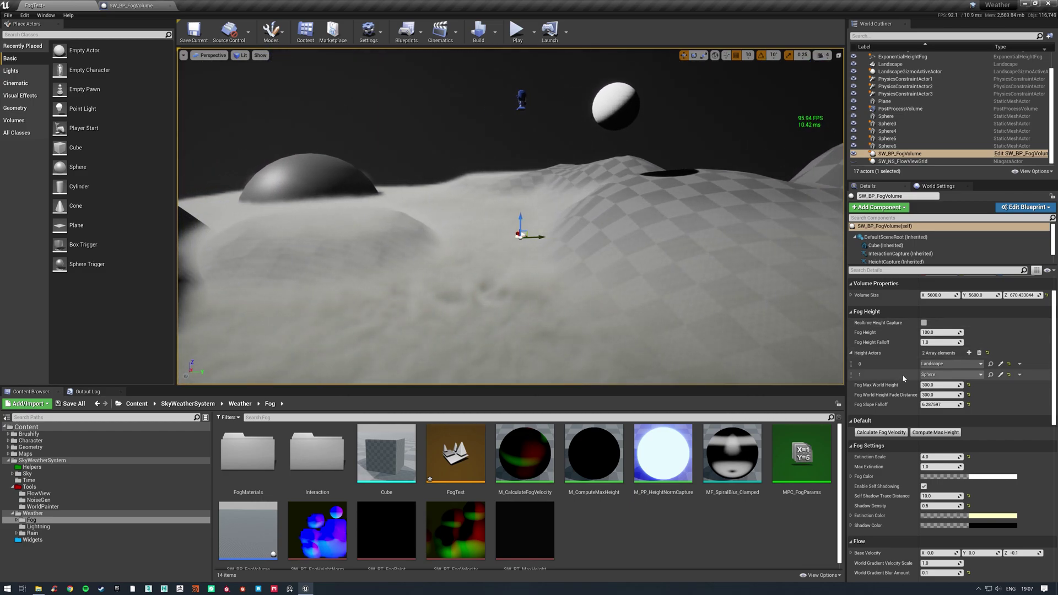
Reset Fog Slope Falloff, Fog World Height Fade Distance and Fog Max World Height to their defaults.
{"action": "left_click", "coordinate": [968, 405]}
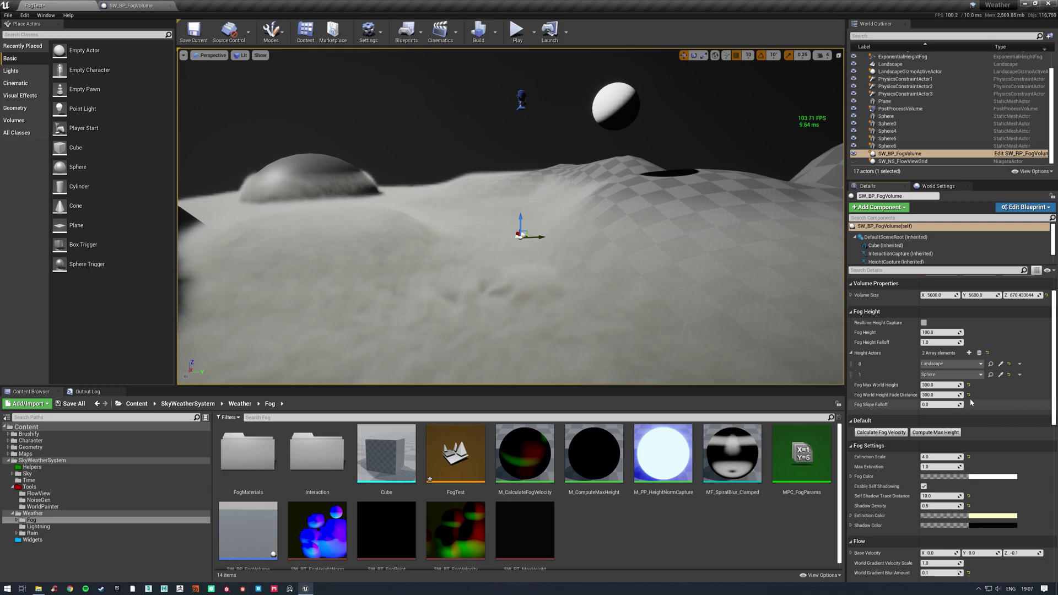
{"action": "left_click", "coordinate": [968, 395]}
{"action": "left_click", "coordinate": [968, 385]}
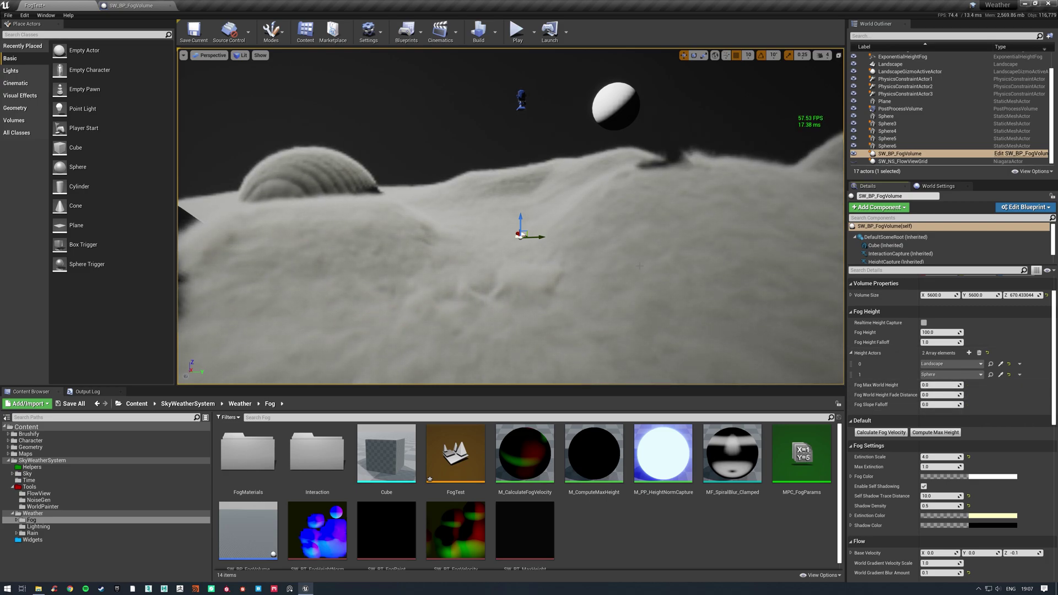
Lower the Extinction Scale to about 0.9, and try a Shadow Density of about 1.2 before restoring it to 0.5.
{"action": "right_click_drag", "start_coordinate": [643, 239], "coordinate": [644, 231]}
{"action": "scroll", "coordinate": [1015, 365], "scroll_direction": "down", "scroll_amount": 5}
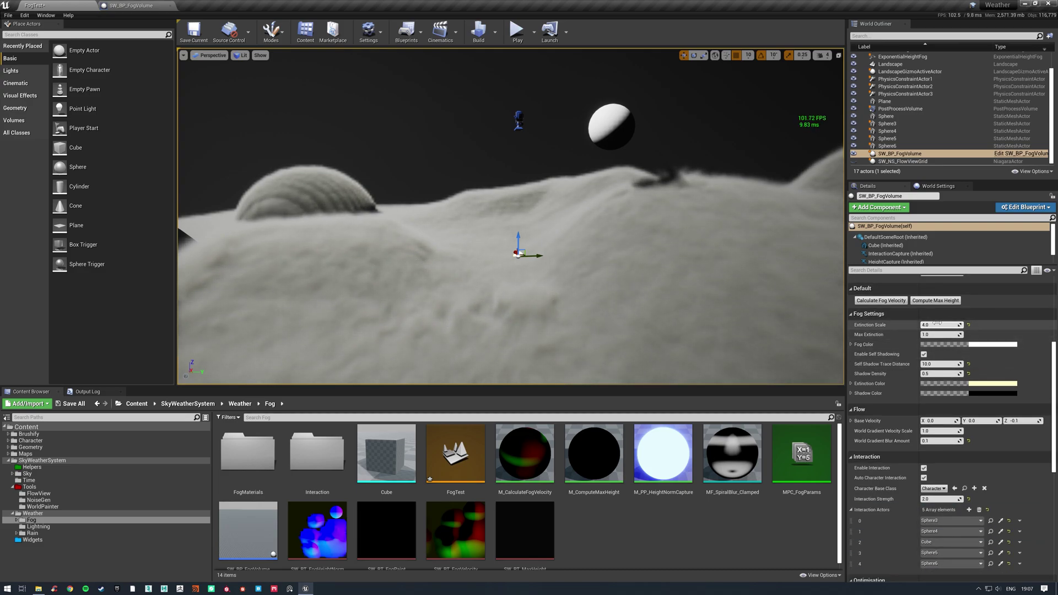
{"action": "mouse_move", "coordinate": [938, 325]}
{"action": "left_mouse_down"}
{"action": "mouse_move", "coordinate": [914, 325]}
{"action": "mouse_move", "coordinate": [945, 324]}
{"action": "mouse_move", "coordinate": [934, 324]}
{"action": "left_mouse_up"}
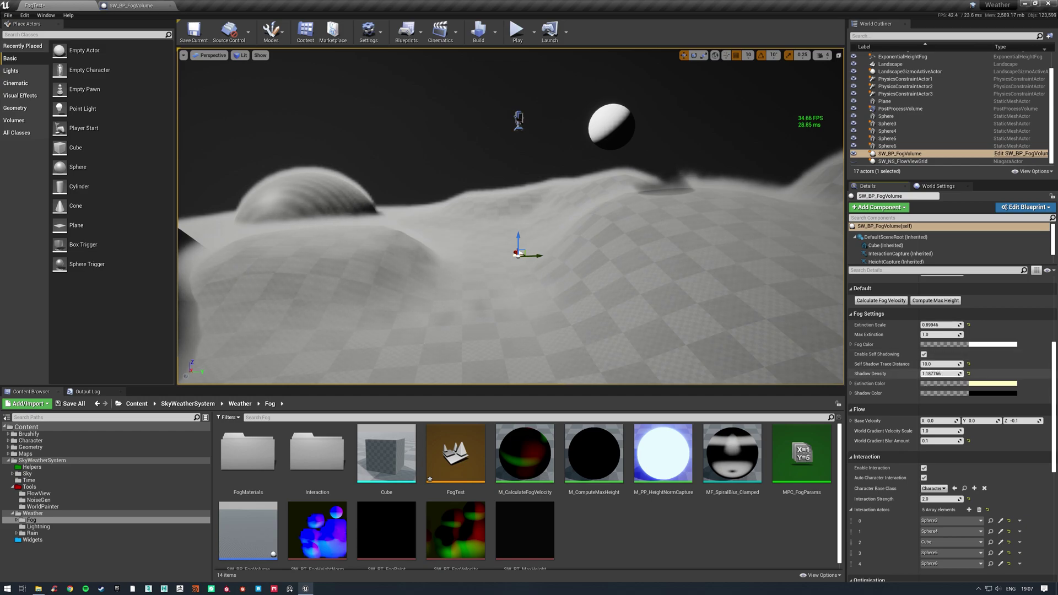
{"action": "left_click_drag", "start_coordinate": [939, 373], "coordinate": [948, 374]}
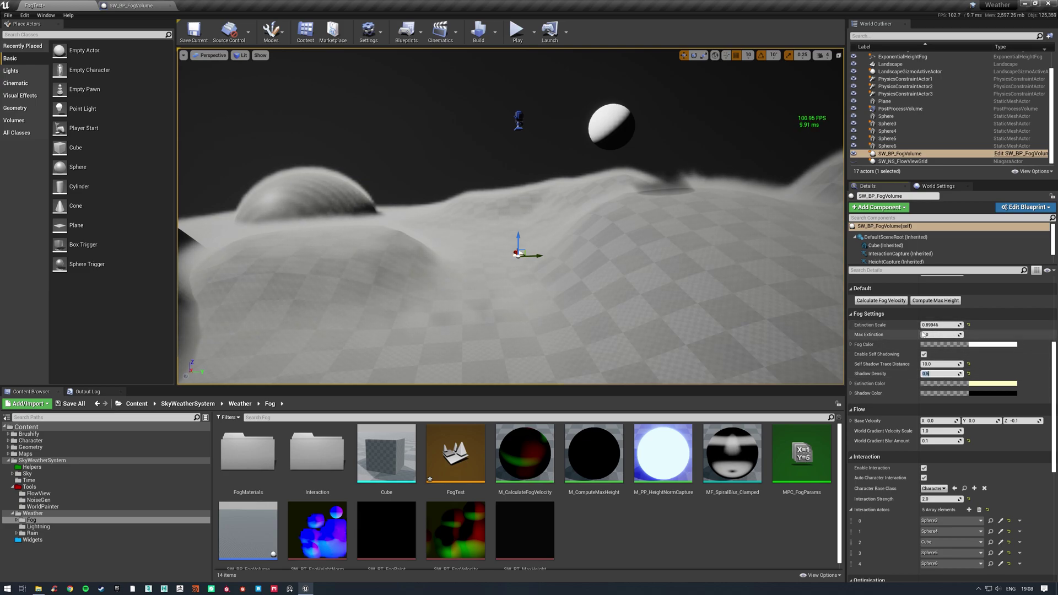
Reset the Extinction Scale and set it to 4.
{"action": "left_click", "coordinate": [968, 325]}
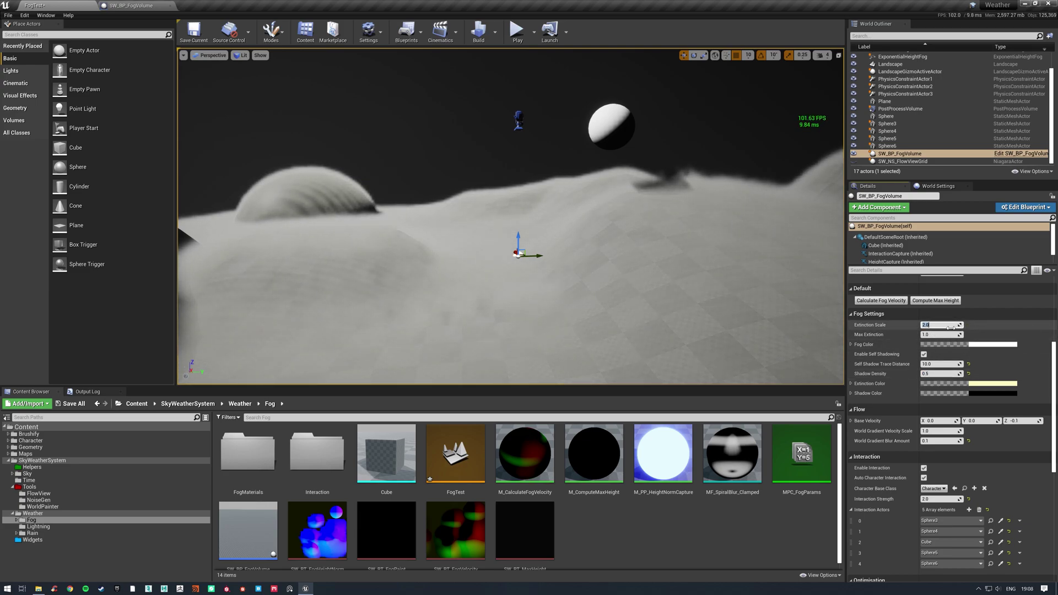
{"action": "type", "text": "4"}
{"action": "key", "text": "Return"}
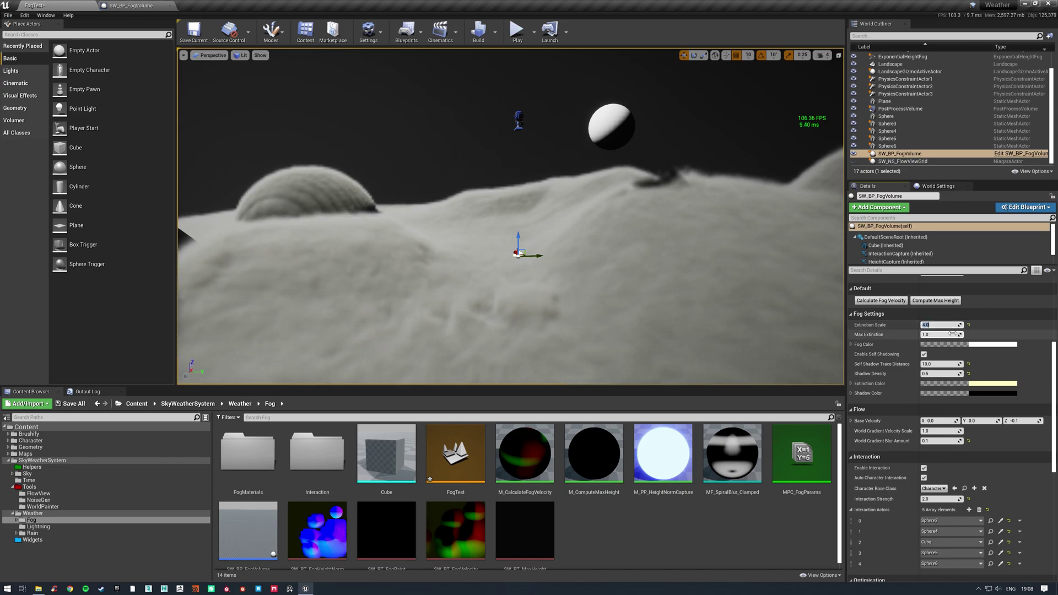
Try a Max Extinction of about 0.34 on the fog volume and set it back to 1.
{"action": "mouse_move", "coordinate": [951, 335]}
{"action": "left_mouse_down"}
{"action": "mouse_move", "coordinate": [931, 335]}
{"action": "mouse_move", "coordinate": [948, 334]}
{"action": "left_mouse_up"}
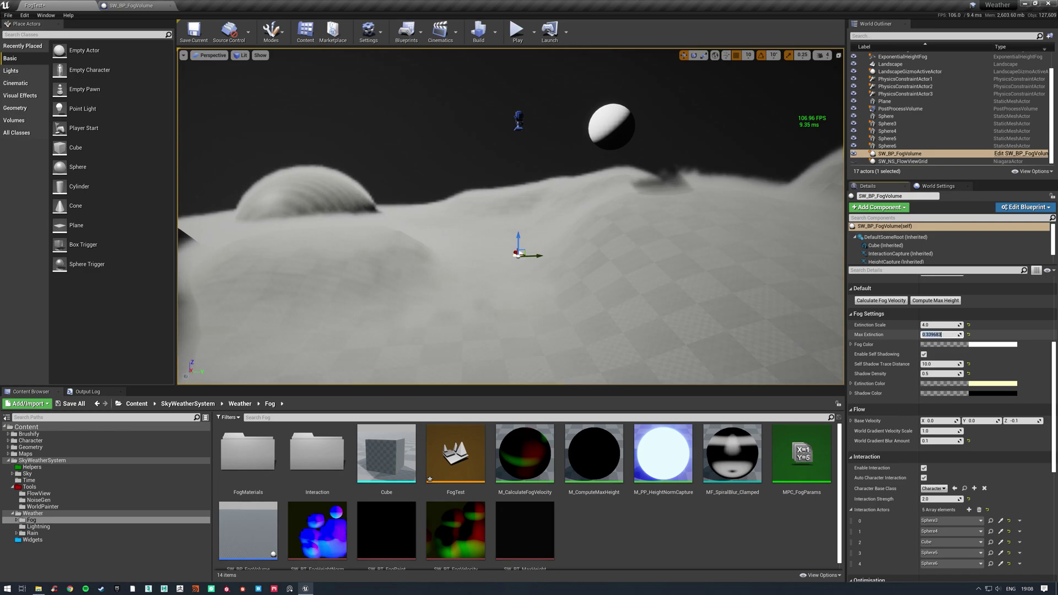
{"action": "type", "text": "1"}
{"action": "key", "text": "Return"}
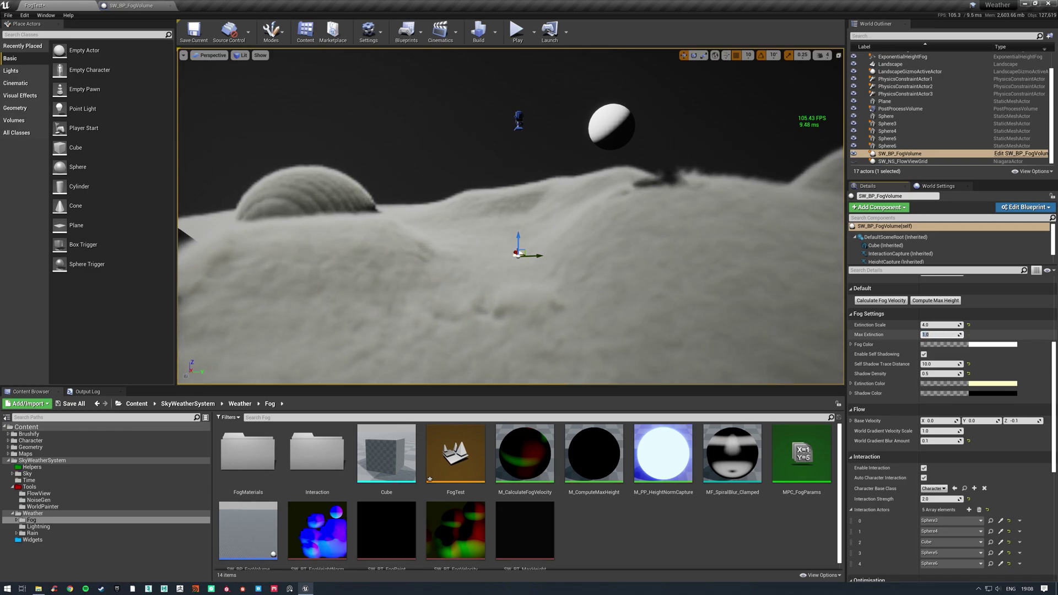
Try a light red Fog Color with a saturation of about 0.72 and discard the color change.
{"action": "mouse_move", "coordinate": [732, 265]}
{"action": "right_mouse_down"}
{"action": "mouse_move", "coordinate": [703, 287]}
{"action": "mouse_move", "coordinate": [729, 271]}
{"action": "right_mouse_up"}
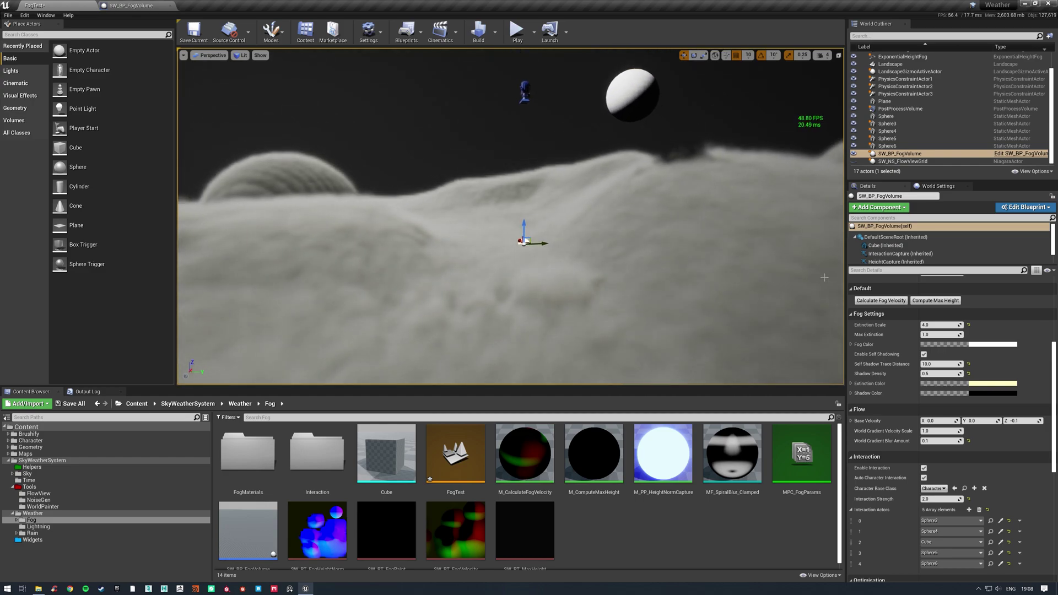
{"action": "left_click", "coordinate": [984, 344]}
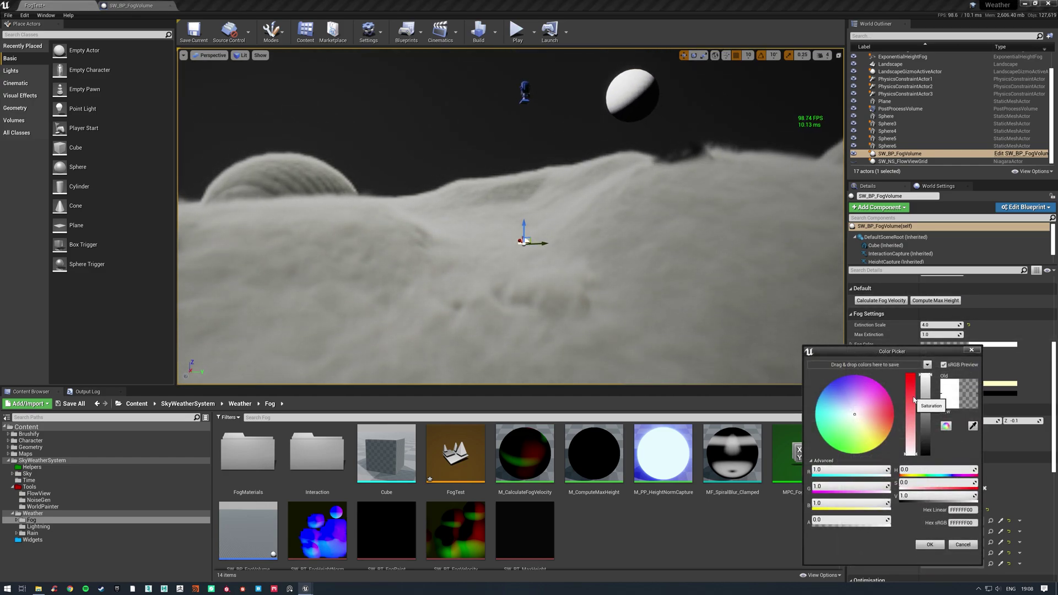
{"action": "mouse_move", "coordinate": [914, 400]}
{"action": "left_mouse_down"}
{"action": "mouse_move", "coordinate": [912, 388]}
{"action": "mouse_move", "coordinate": [912, 397]}
{"action": "left_mouse_up"}
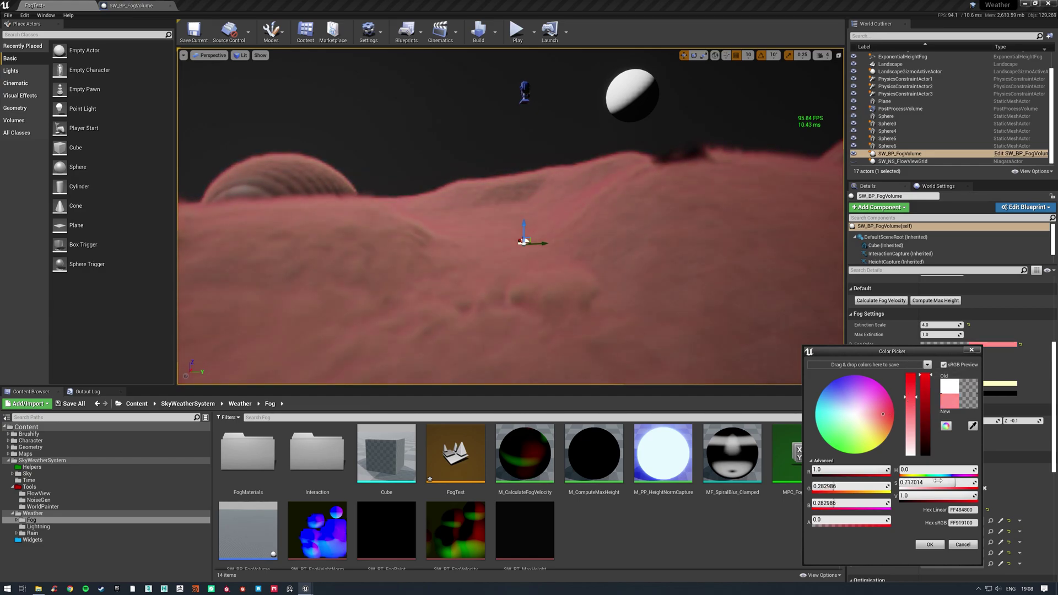
{"action": "left_click", "coordinate": [963, 544]}
Disable the fog's self shadowing, inspect the unshaded fog from several viewpoints, and enable self shadowing again.
{"action": "mouse_move", "coordinate": [661, 264]}
{"action": "right_mouse_down"}
{"action": "mouse_move", "coordinate": [669, 278]}
{"action": "mouse_move", "coordinate": [787, 281]}
{"action": "mouse_move", "coordinate": [659, 291]}
{"action": "mouse_move", "coordinate": [708, 274]}
{"action": "mouse_move", "coordinate": [793, 276]}
{"action": "mouse_move", "coordinate": [670, 280]}
{"action": "right_mouse_up"}
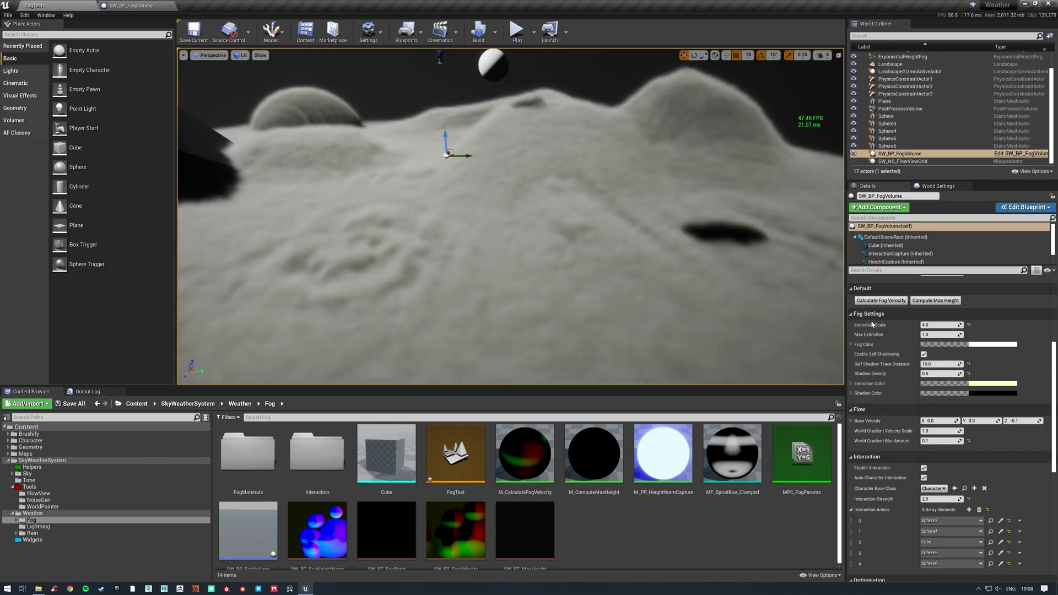
{"action": "left_click", "coordinate": [924, 354]}
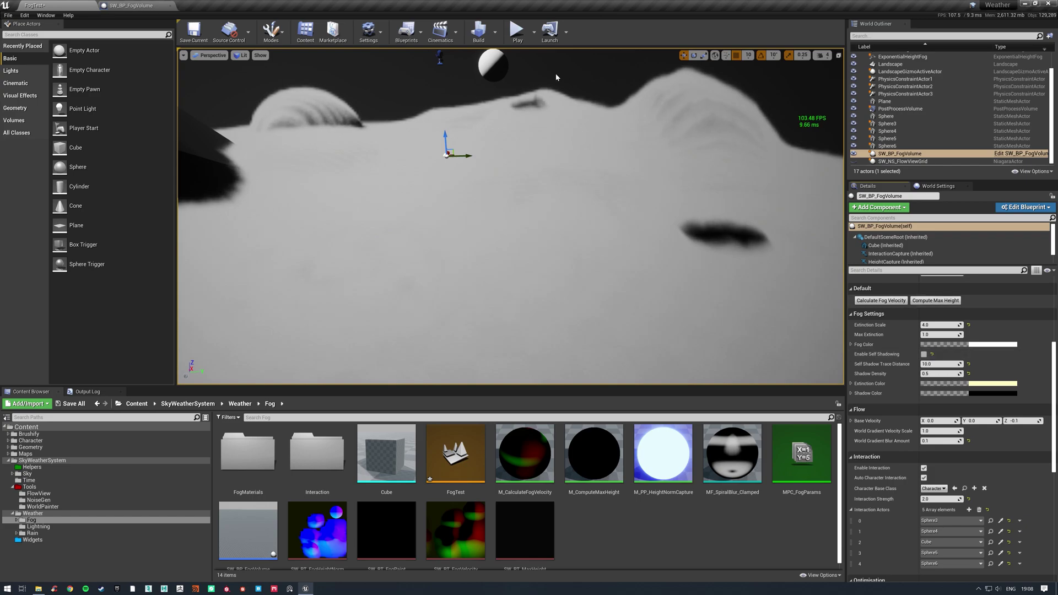
{"action": "right_click_drag", "start_coordinate": [555, 77], "coordinate": [471, 58]}
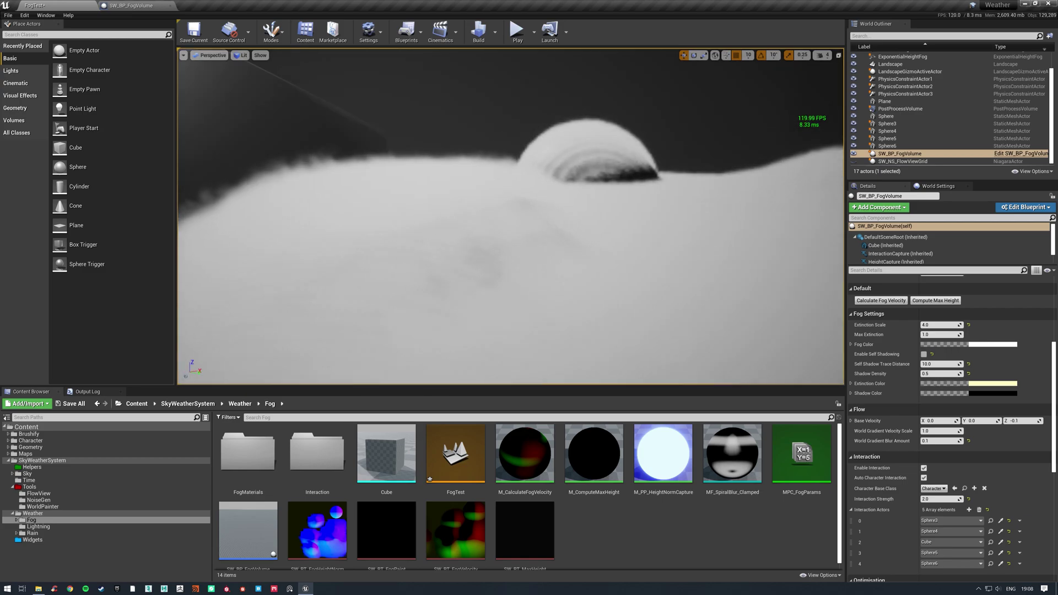
{"action": "right_click_drag", "start_coordinate": [518, 85], "coordinate": [517, 85]}
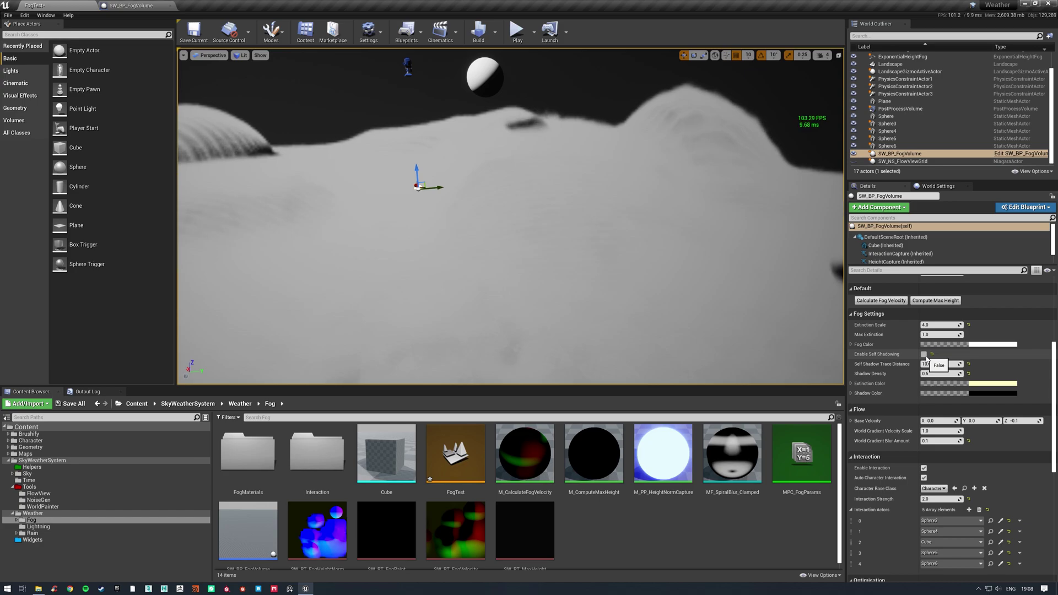
{"action": "left_click", "coordinate": [924, 354]}
Try Self Shadow Trace Distance values of 5, 1 and 5, and set it back to 10.
{"action": "right_click_drag", "start_coordinate": [393, 361], "coordinate": [392, 361]}
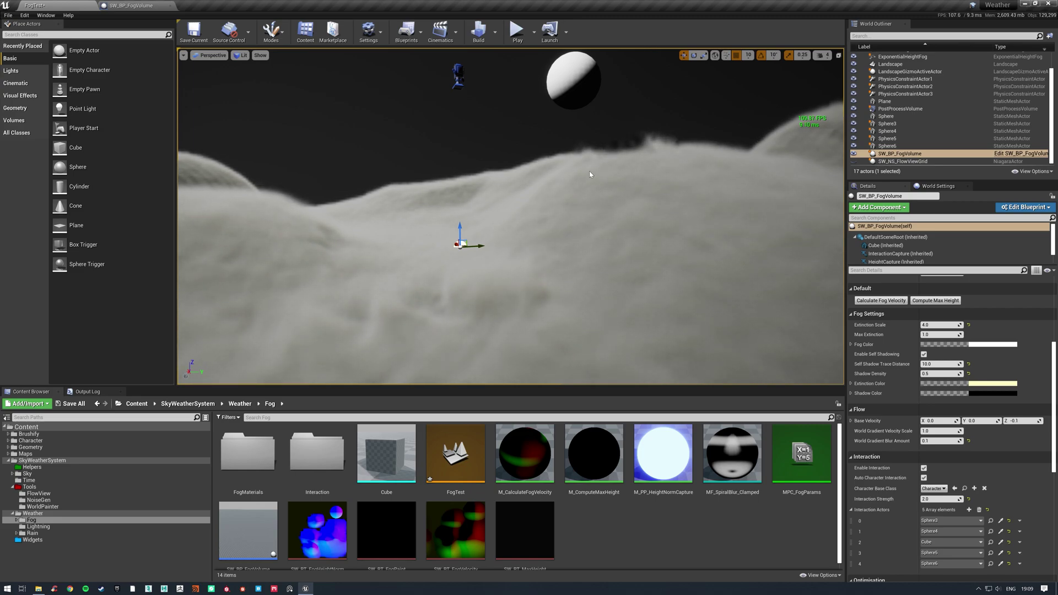
{"action": "left_click", "coordinate": [931, 364]}
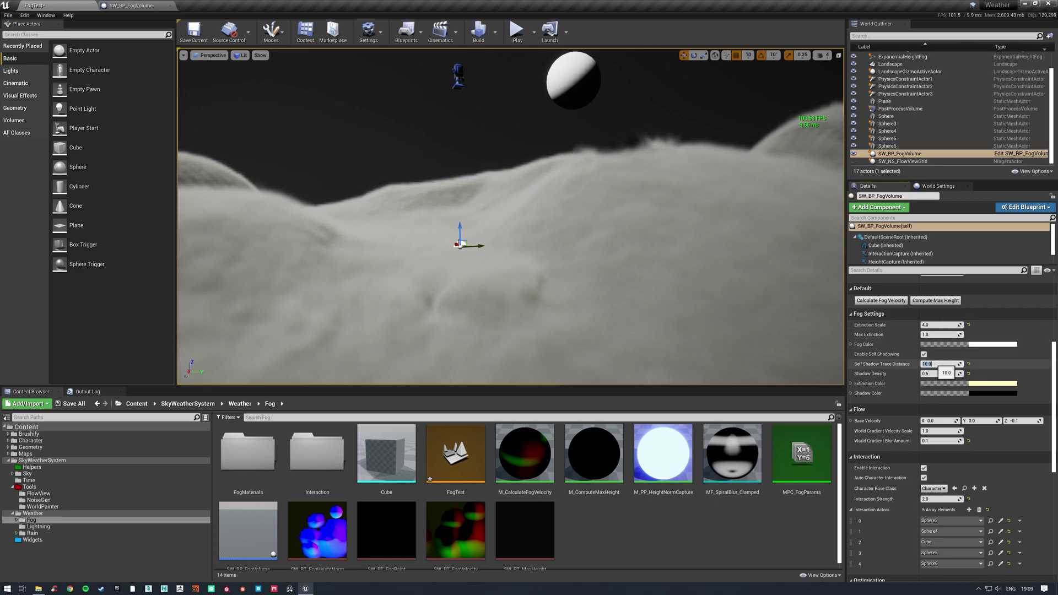
{"action": "type", "text": "5"}
{"action": "key", "text": "Return"}
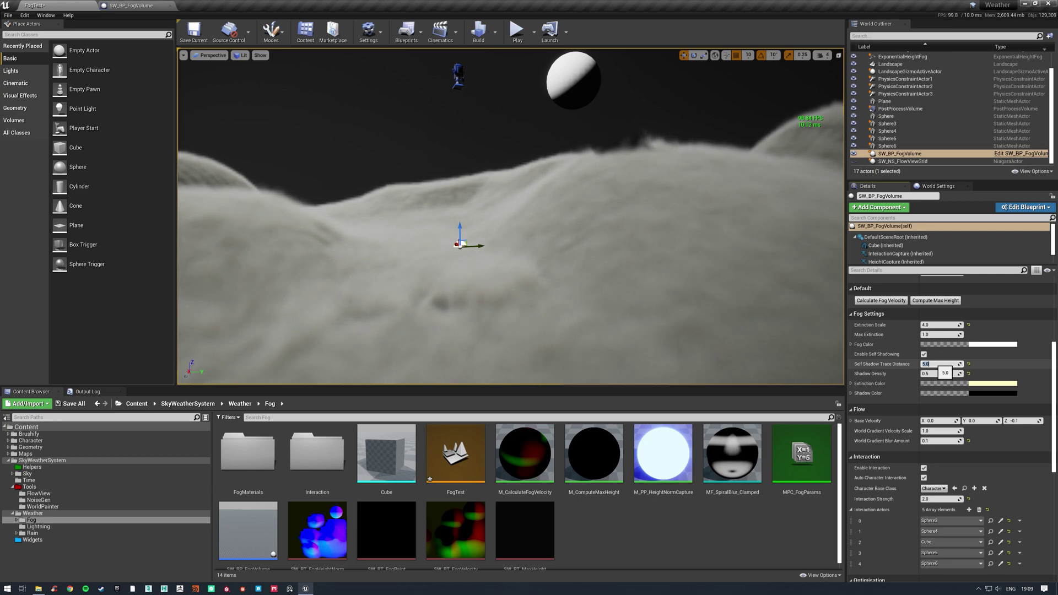
{"action": "key", "text": "Return"}
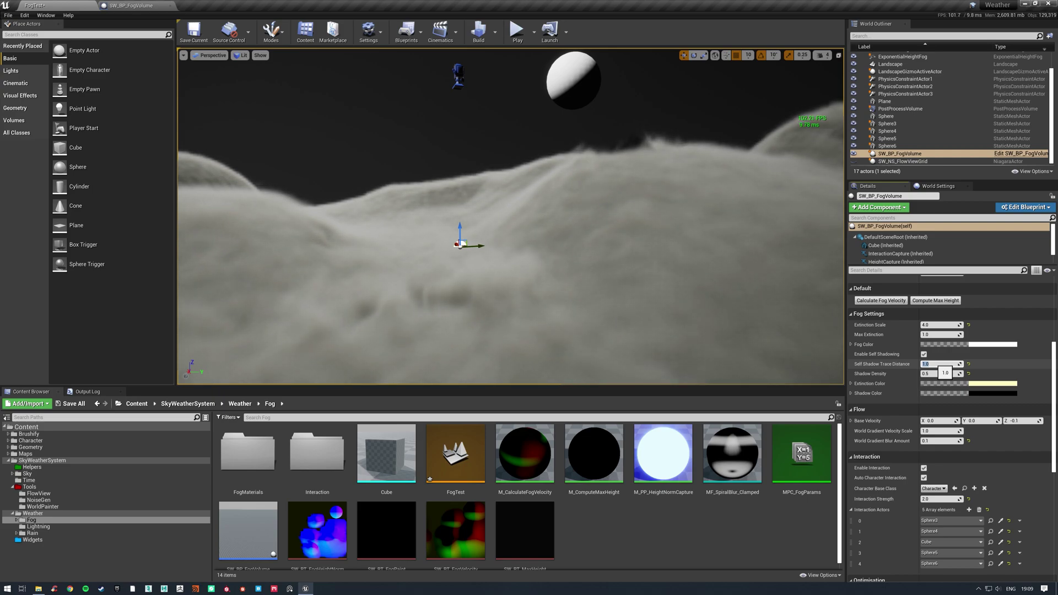
{"action": "type", "text": "5"}
{"action": "key", "text": "Return"}
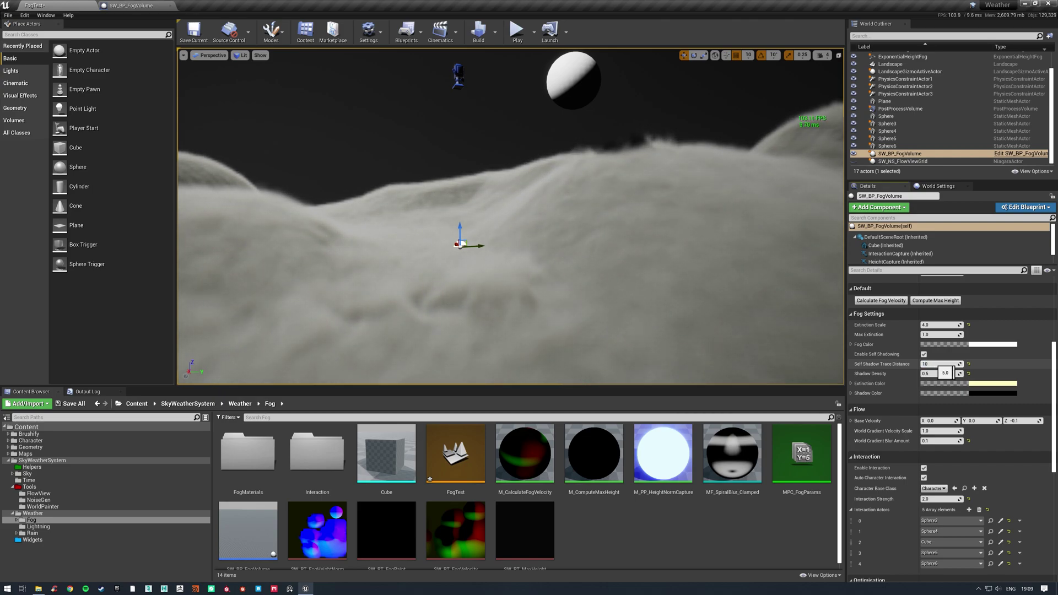
{"action": "type", "text": "10"}
{"action": "key", "text": "Return"}
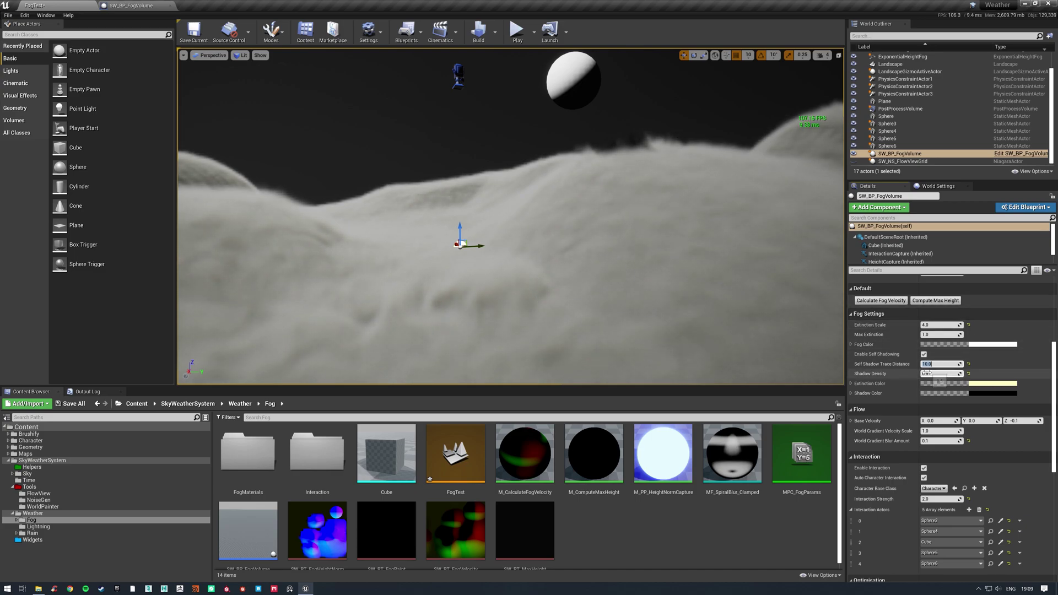
Vary the fog's Shadow Density and set it back to 0.5.
{"action": "left_click_drag", "start_coordinate": [929, 374], "coordinate": [967, 374]}
{"action": "left_click", "coordinate": [947, 374]}
{"action": "type", "text": "0.5"}
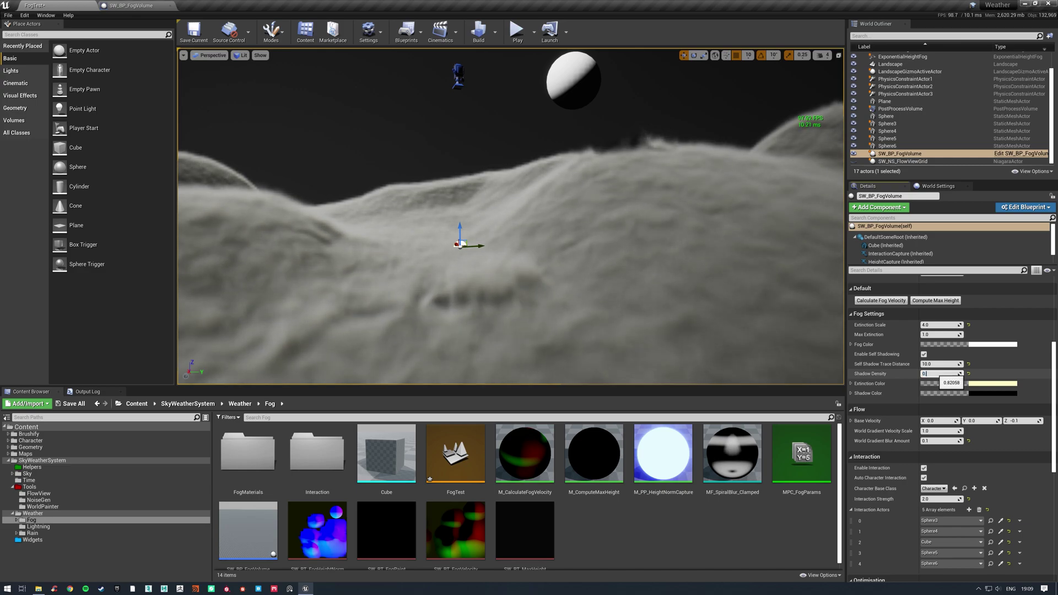
{"action": "key", "text": "Return"}
Try a light cyan-blue Extinction Color on the fog and discard the color change.
{"action": "right_click_drag", "start_coordinate": [716, 237], "coordinate": [661, 265]}
{"action": "key", "text": "s"}
{"action": "right_click_drag", "start_coordinate": [479, 269], "coordinate": [463, 270]}
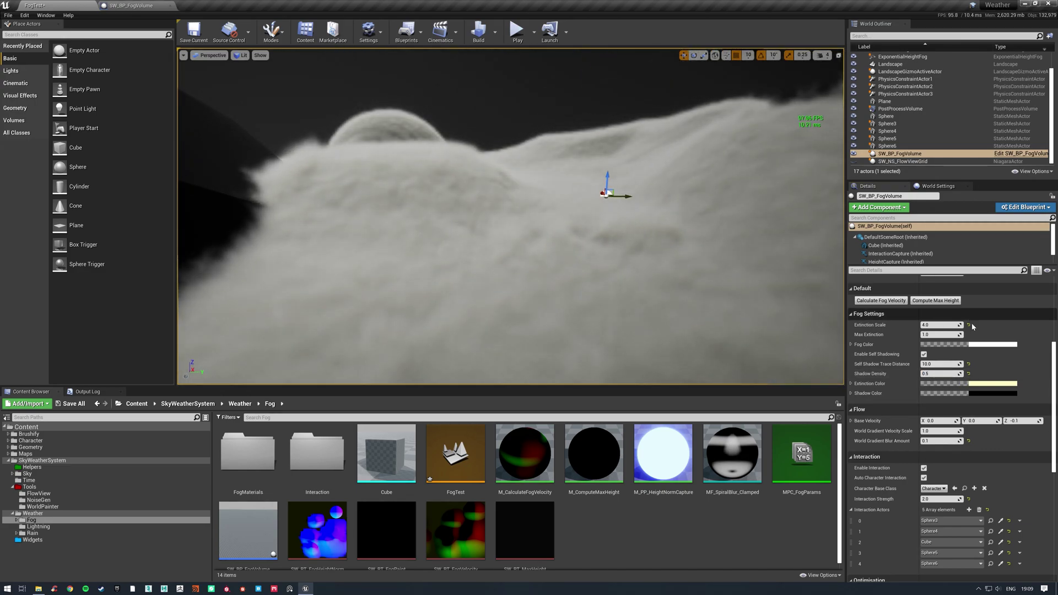
{"action": "left_click", "coordinate": [981, 384]}
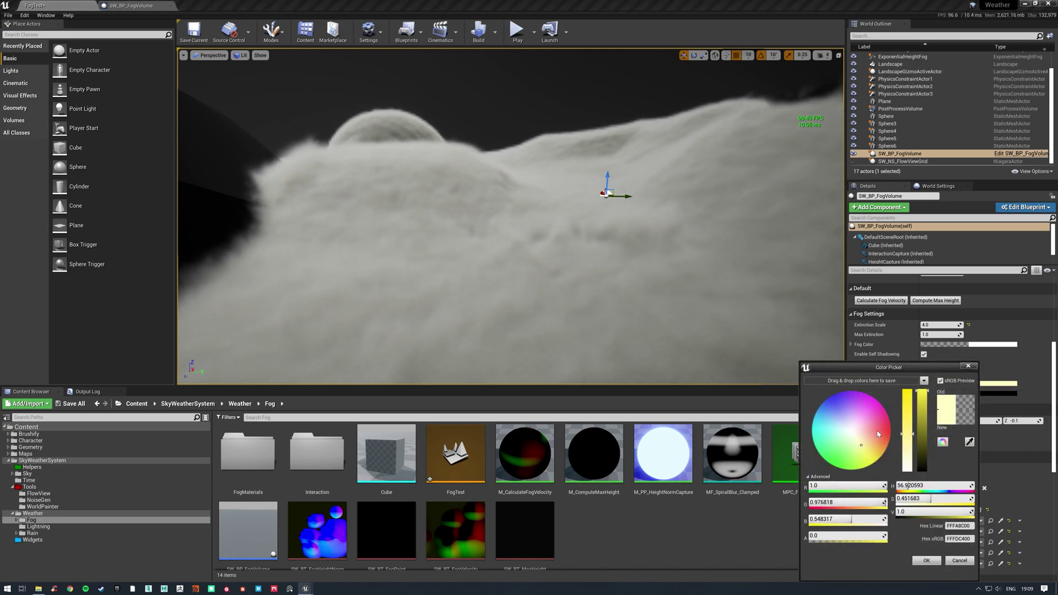
{"action": "left_click_drag", "start_coordinate": [877, 433], "coordinate": [827, 430]}
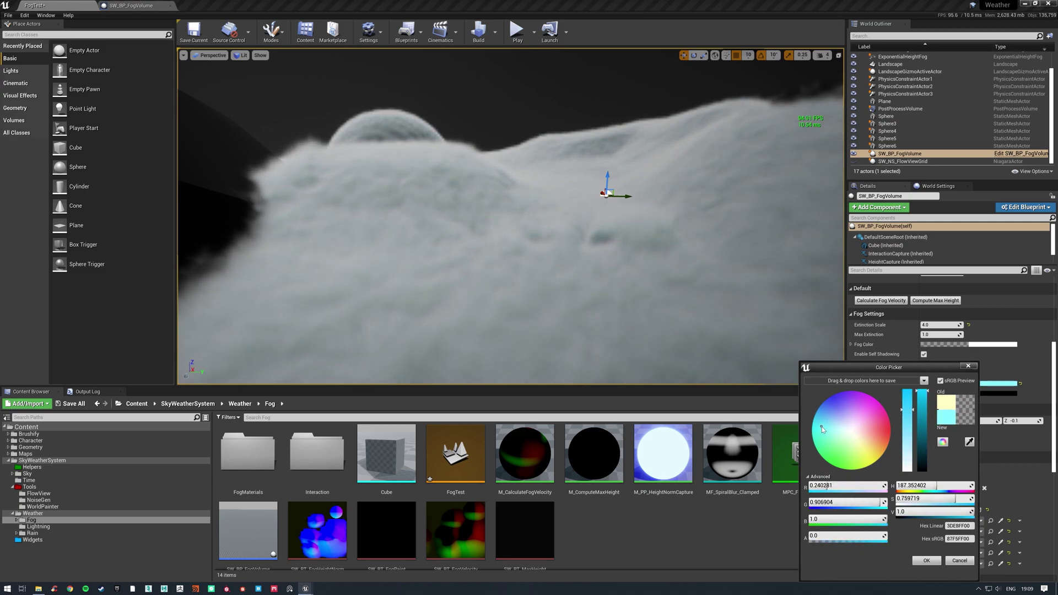
{"action": "left_click", "coordinate": [959, 560]}
Set the Fog Color to a fully saturated red and accept it.
{"action": "left_click", "coordinate": [986, 344]}
{"action": "left_click_drag", "start_coordinate": [912, 397], "coordinate": [911, 367]}
{"action": "left_click", "coordinate": [936, 544]}
Set the Extinction Color to a fully saturated blue with a hue of about 232 and accept it.
{"action": "left_click", "coordinate": [1002, 383]}
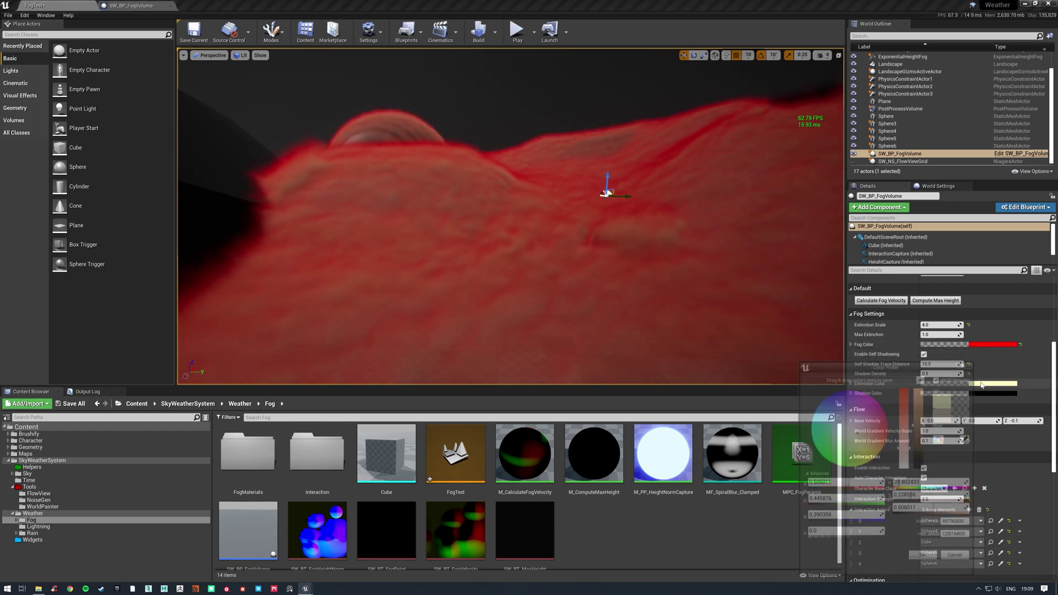
{"action": "left_click_drag", "start_coordinate": [829, 401], "coordinate": [817, 388]}
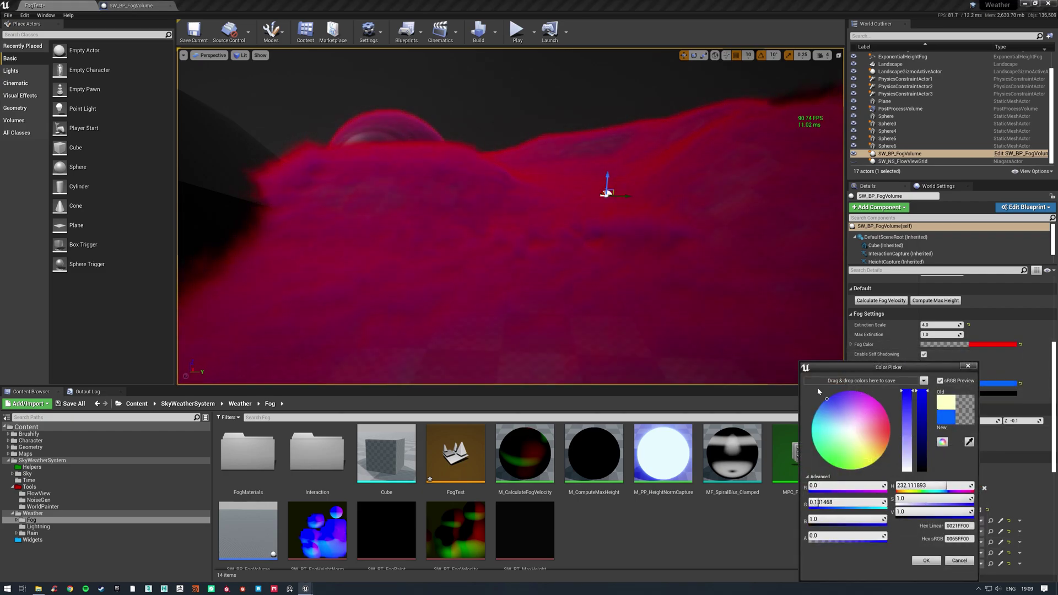
{"action": "left_click", "coordinate": [926, 560]}
Try a fully saturated green Shadow Color on the fog and discard the color change.
{"action": "left_click", "coordinate": [988, 394]}
{"action": "left_click", "coordinate": [844, 457]}
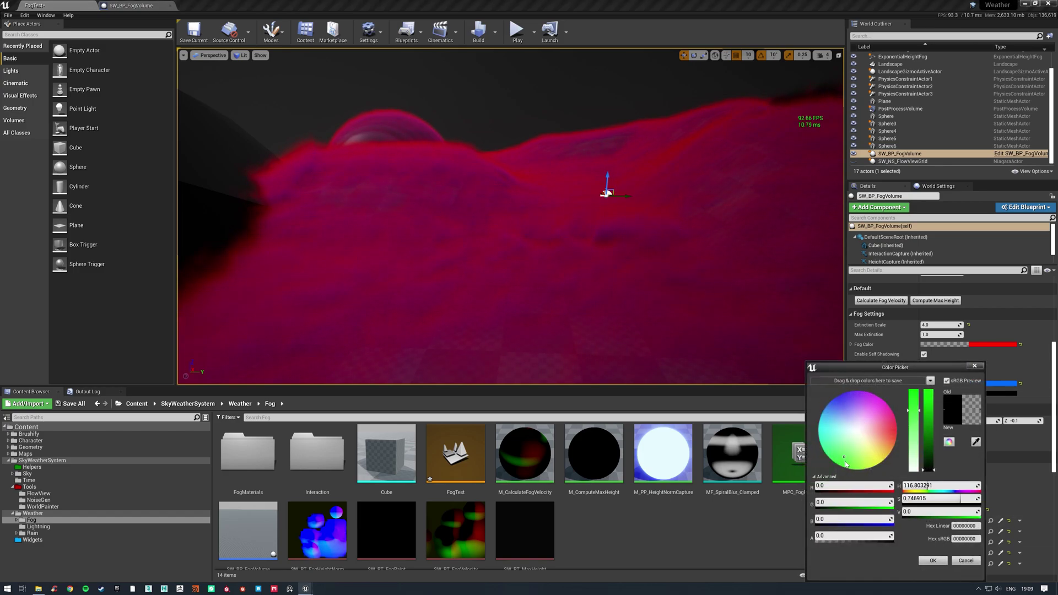
{"action": "left_click_drag", "start_coordinate": [928, 455], "coordinate": [903, 374]}
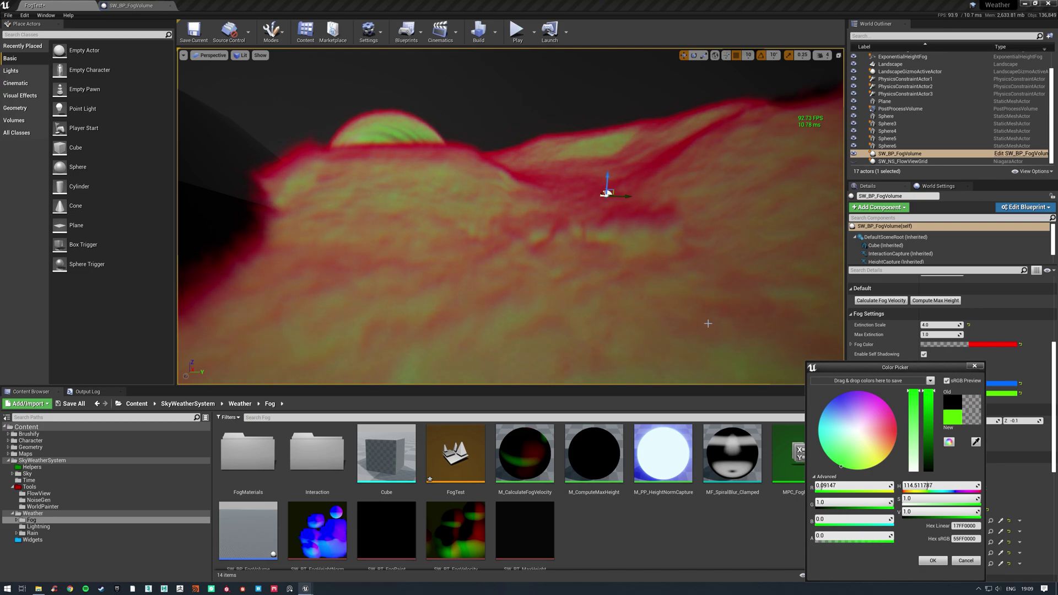
{"action": "left_click", "coordinate": [965, 560]}
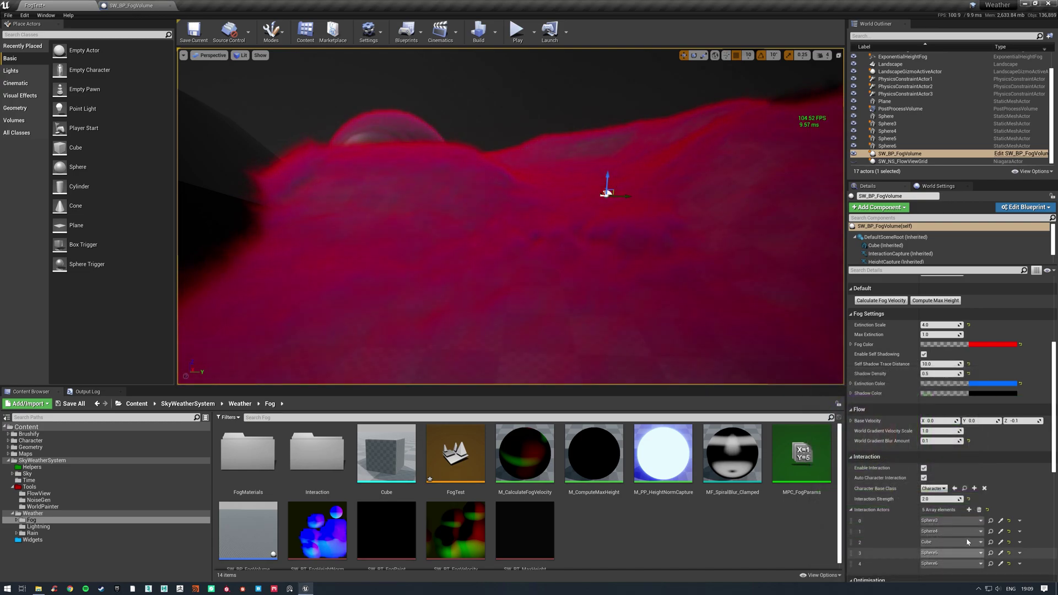
Reset the fog's Extinction Color and Fog Color to their default values.
{"action": "left_click", "coordinate": [1019, 383]}
{"action": "left_click", "coordinate": [1020, 345]}
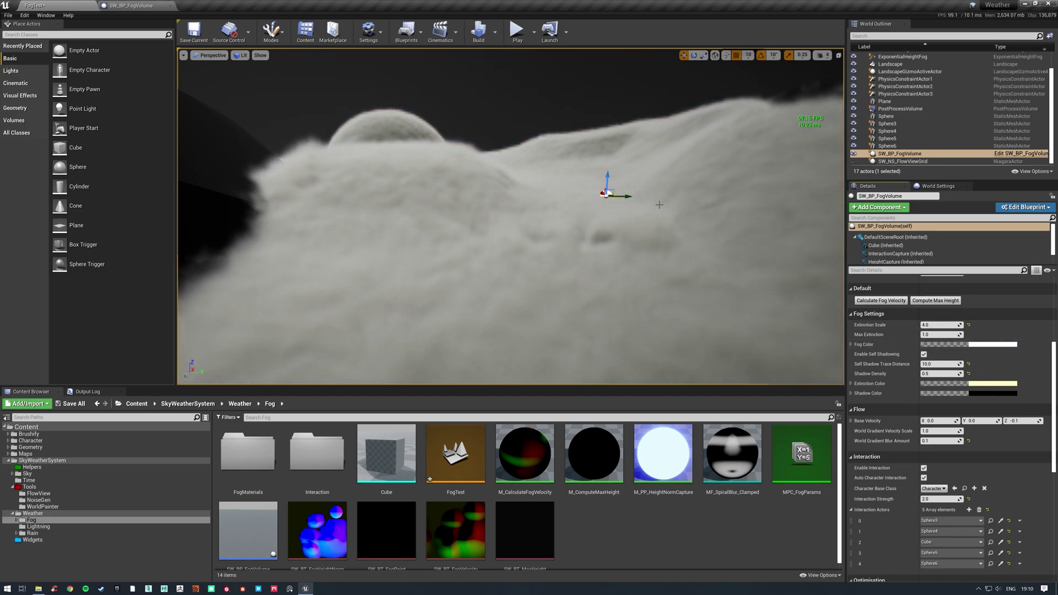
Set the fog's World Gradient Velocity Scale to 1 and open World Gradient Blur Amount for editing.
{"action": "right_click_drag", "start_coordinate": [657, 207], "coordinate": [608, 209]}
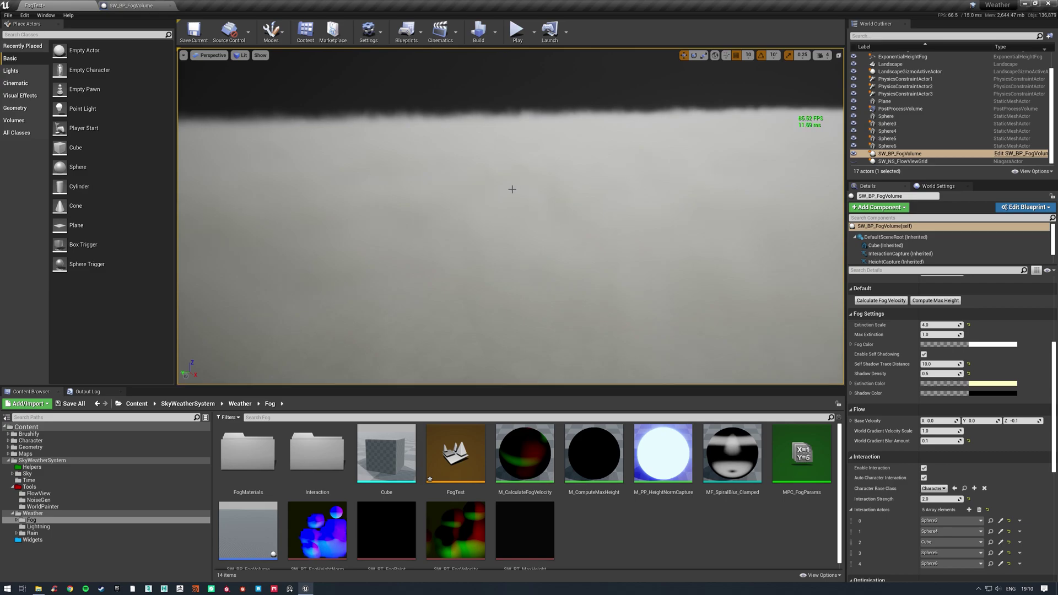
{"action": "right_click_drag", "start_coordinate": [512, 189], "coordinate": [553, 205]}
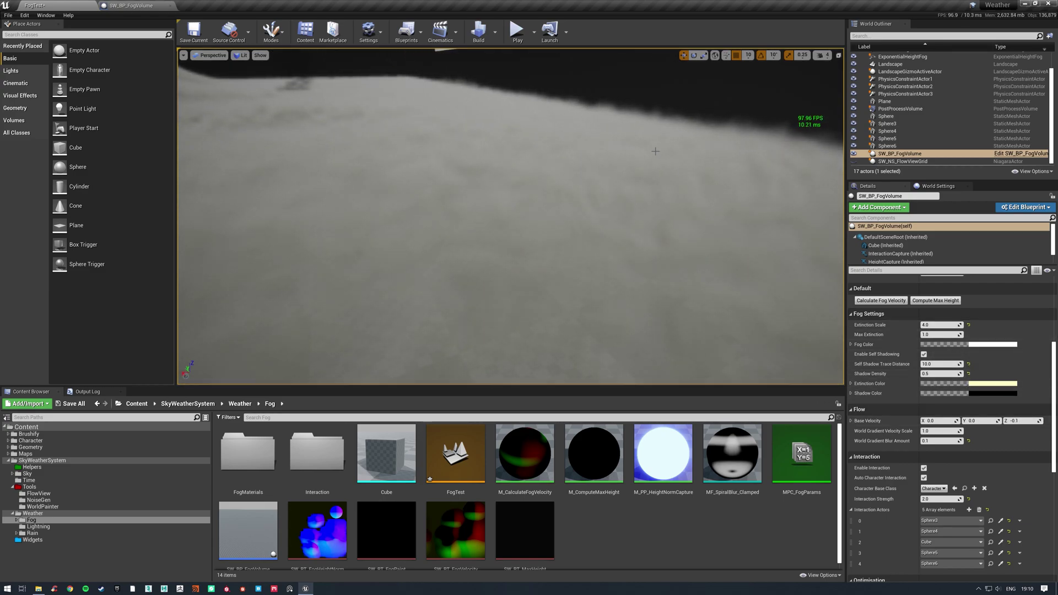
{"action": "right_click_drag", "start_coordinate": [648, 209], "coordinate": [463, 214]}
{"action": "key", "text": "w"}
{"action": "key", "text": "w"}
{"action": "right_click_drag", "start_coordinate": [680, 217], "coordinate": [695, 220]}
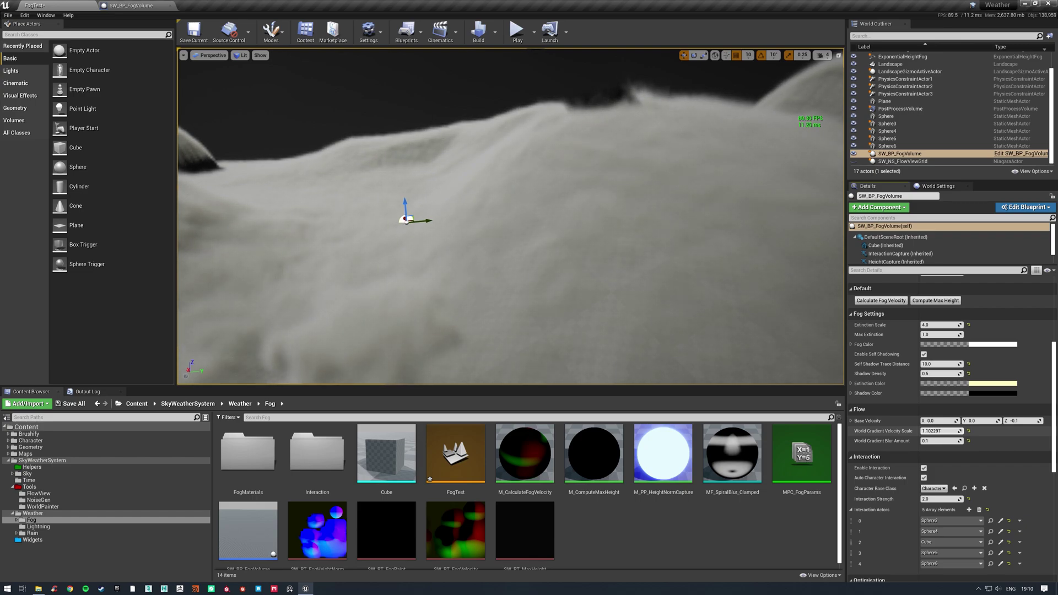
{"action": "left_click", "coordinate": [943, 431]}
{"action": "type", "text": "1"}
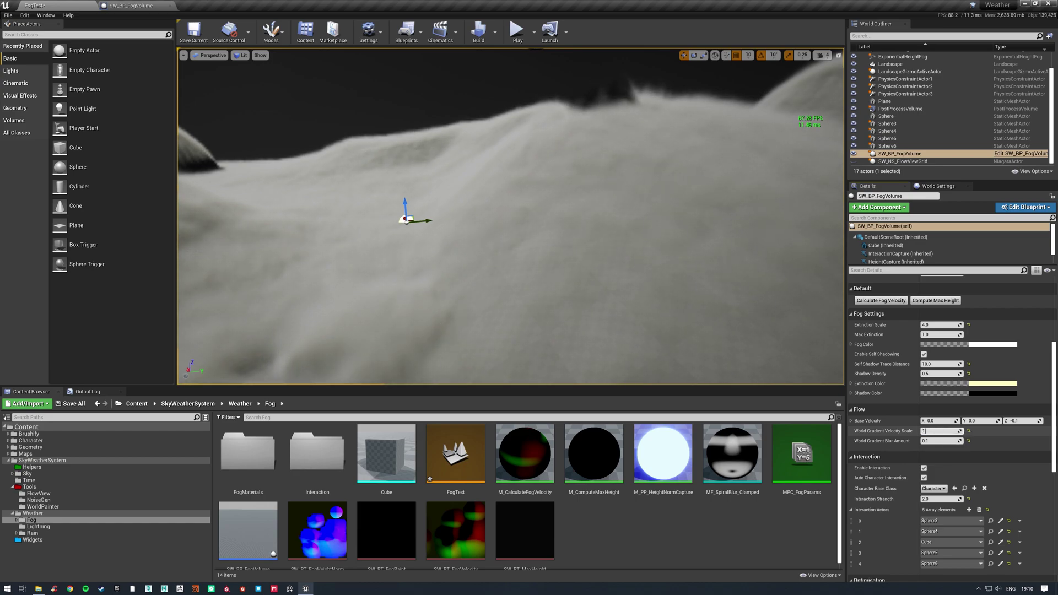
{"action": "left_click", "coordinate": [941, 441]}
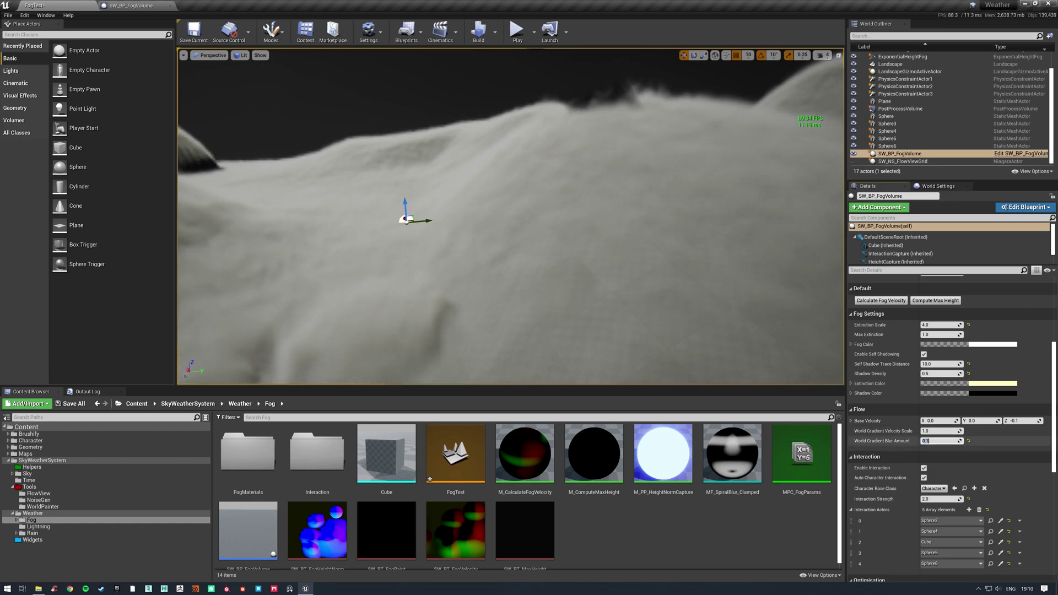
Examine the fog's flow directions with the SW_NS_FlowViewGrid arrows and hide the grid.
{"action": "mouse_move", "coordinate": [564, 220]}
{"action": "right_mouse_down"}
{"action": "mouse_move", "coordinate": [562, 308]}
{"action": "mouse_move", "coordinate": [529, 215]}
{"action": "mouse_move", "coordinate": [564, 220]}
{"action": "right_mouse_up"}
{"action": "mouse_move", "coordinate": [592, 172]}
{"action": "right_mouse_down"}
{"action": "mouse_move", "coordinate": [617, 144]}
{"action": "mouse_move", "coordinate": [592, 172]}
{"action": "right_mouse_up"}
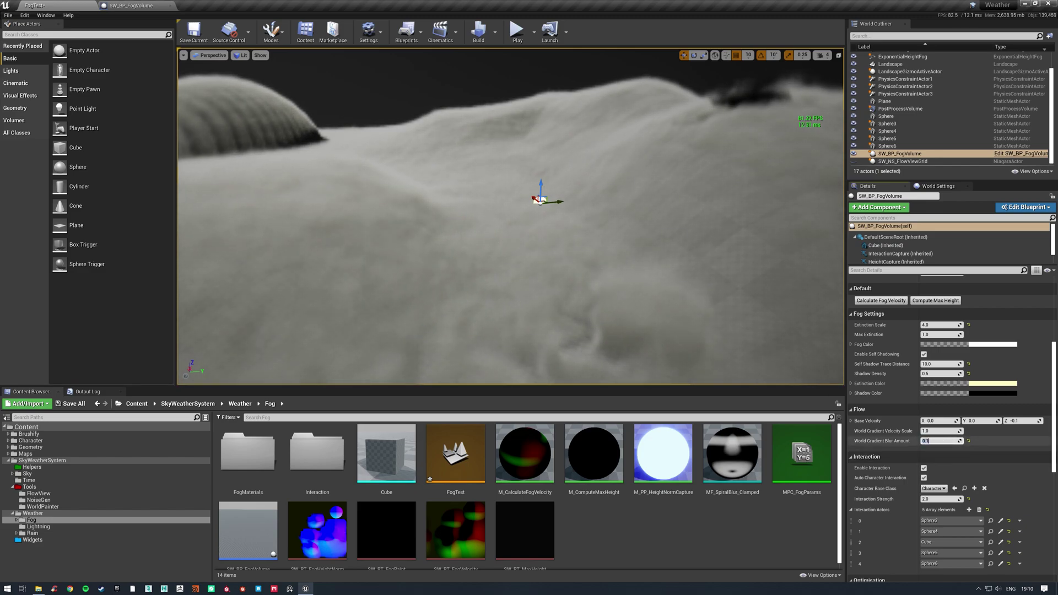
{"action": "right_click_drag", "start_coordinate": [692, 349], "coordinate": [692, 349]}
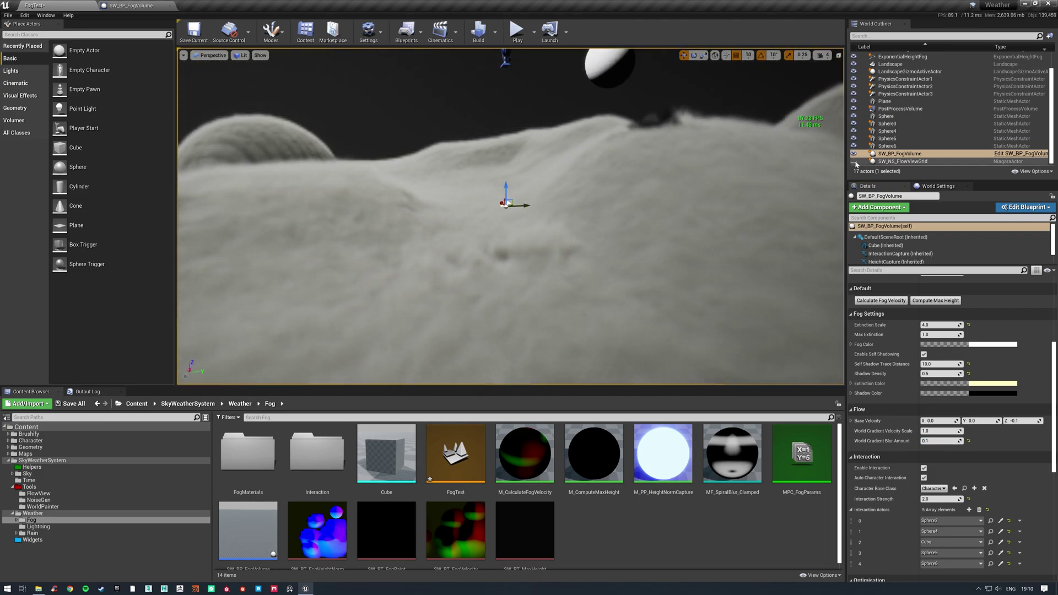
{"action": "right_click_drag", "start_coordinate": [478, 91], "coordinate": [478, 91]}
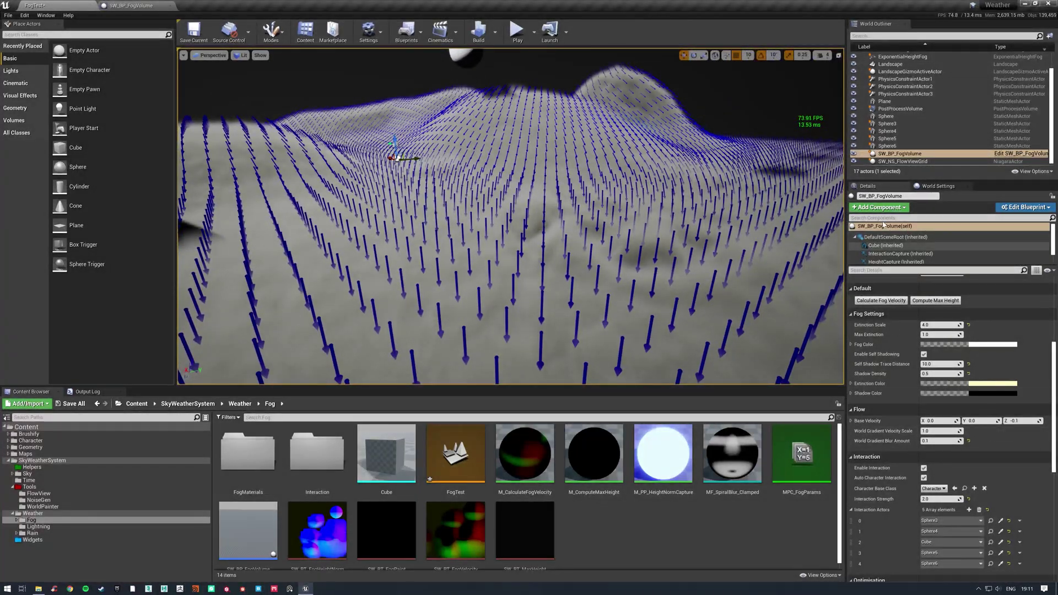
{"action": "left_click", "coordinate": [854, 161]}
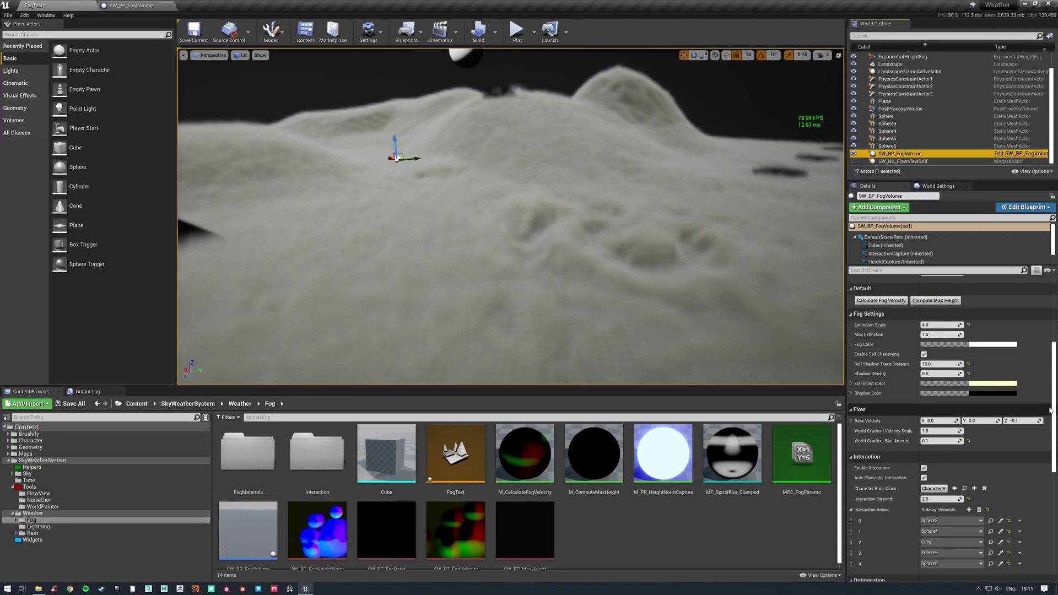
Toggle the fog's Enable Interaction option off and on to compare the surface, leaving it enabled.
{"action": "scroll", "coordinate": [999, 409], "scroll_direction": "down", "scroll_amount": 5}
{"action": "scroll", "coordinate": [1000, 412], "scroll_direction": "down", "scroll_amount": 1}
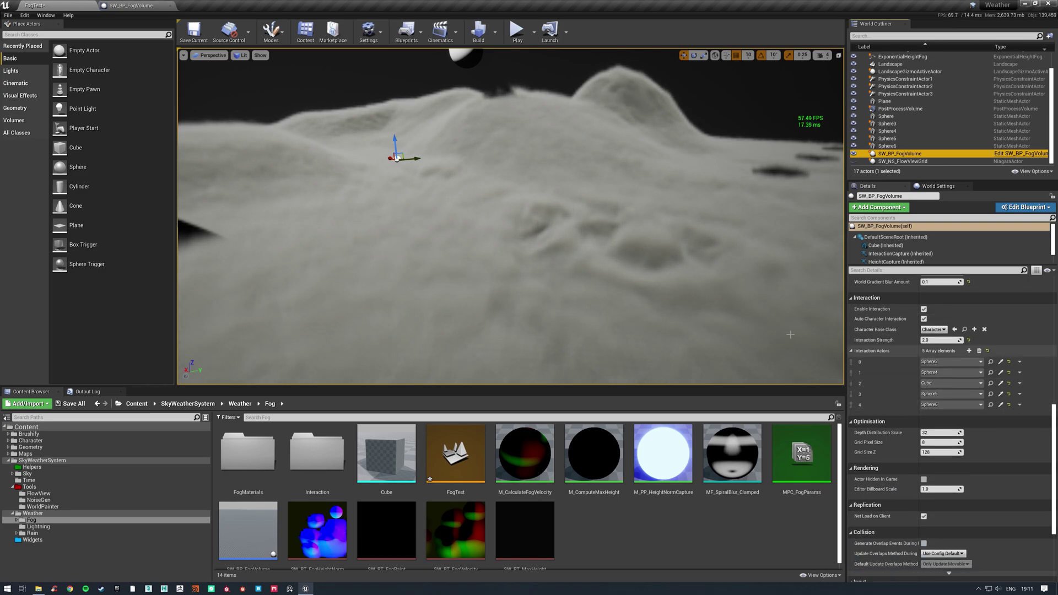
{"action": "left_click", "coordinate": [924, 309]}
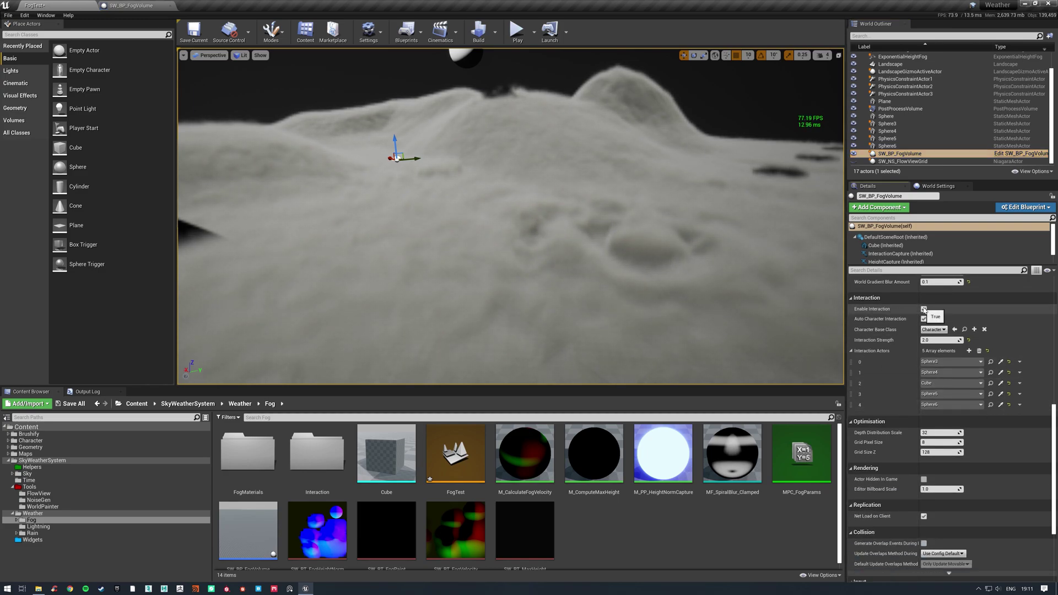
{"action": "left_click", "coordinate": [923, 309]}
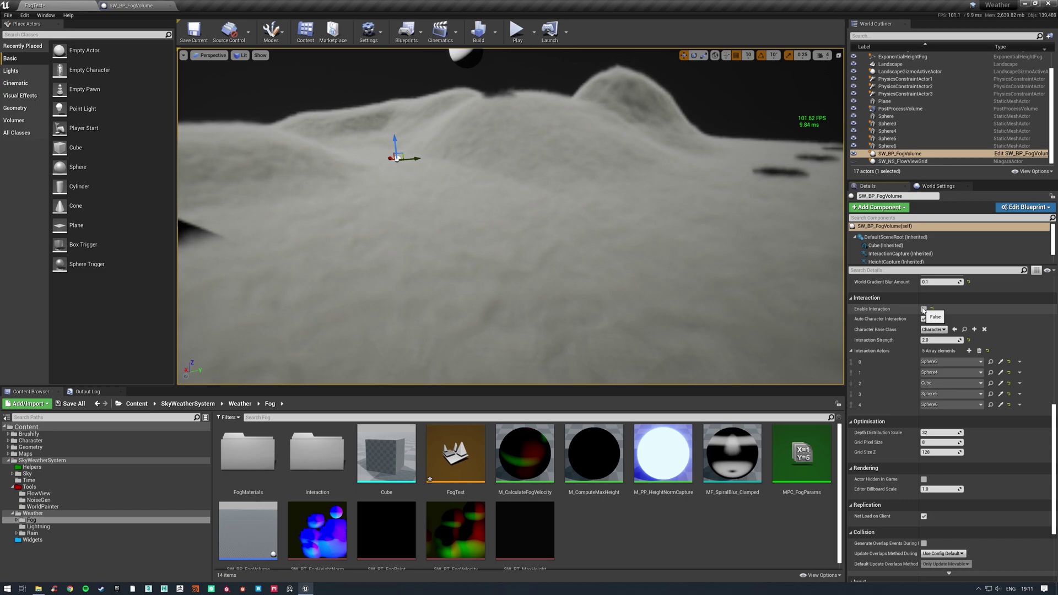
{"action": "right_click_drag", "start_coordinate": [771, 314], "coordinate": [762, 309]}
{"action": "key", "text": "w"}
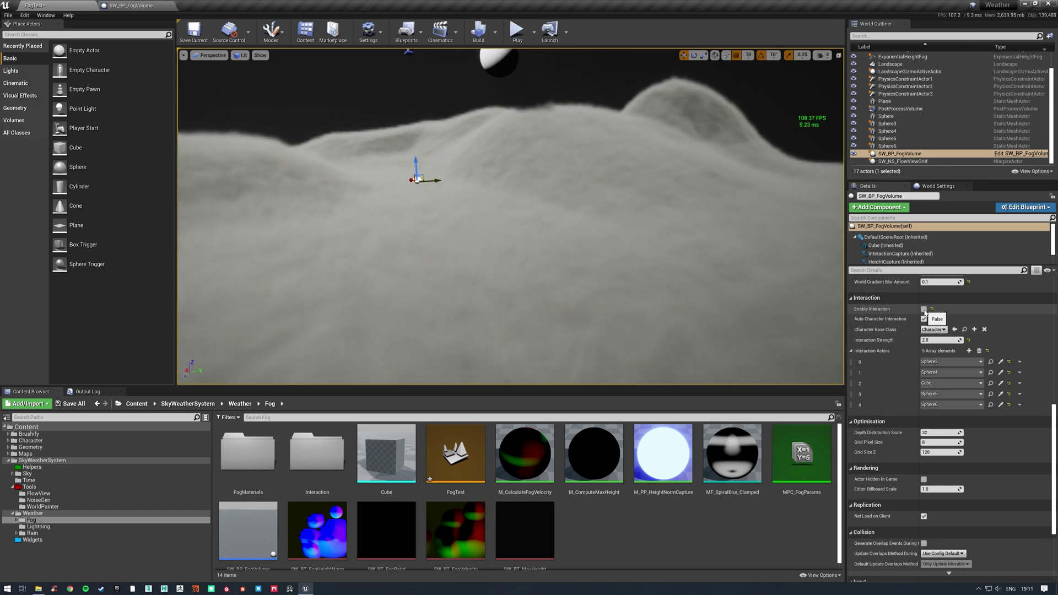
{"action": "left_click", "coordinate": [924, 310]}
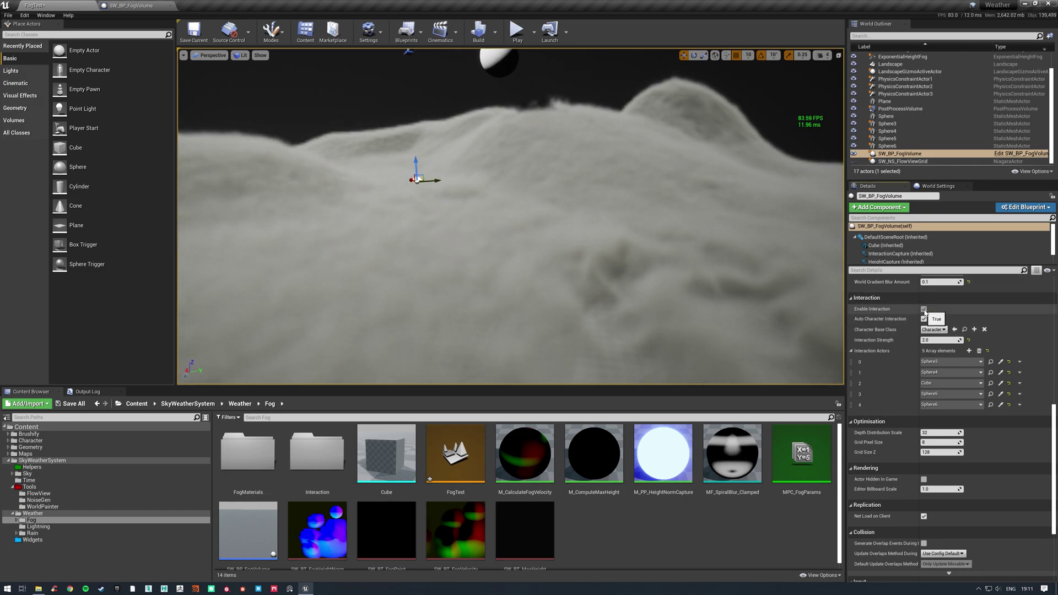
{"action": "left_click", "coordinate": [924, 310]}
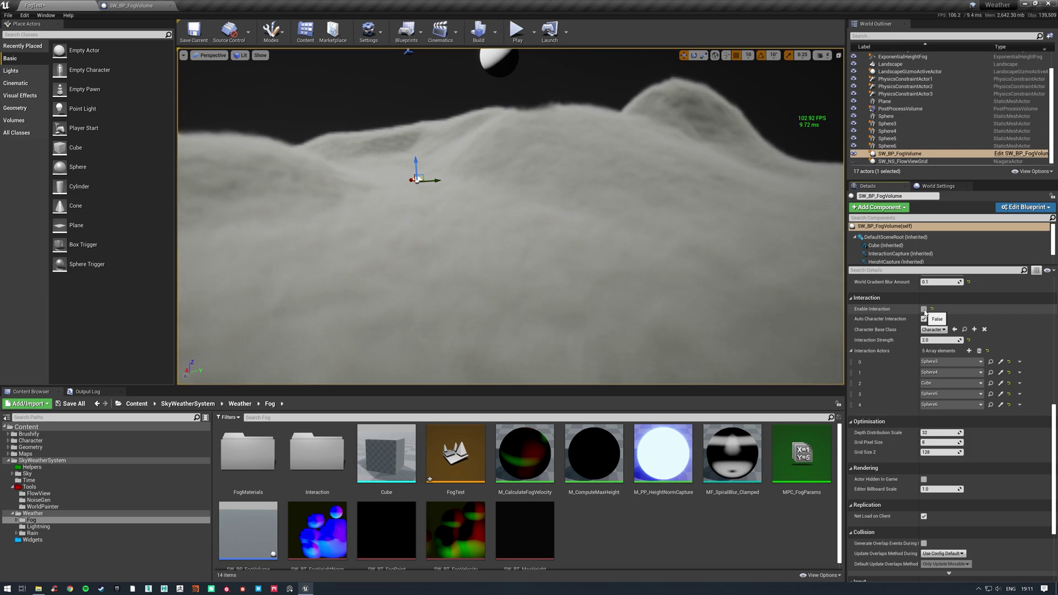
{"action": "left_click", "coordinate": [924, 310]}
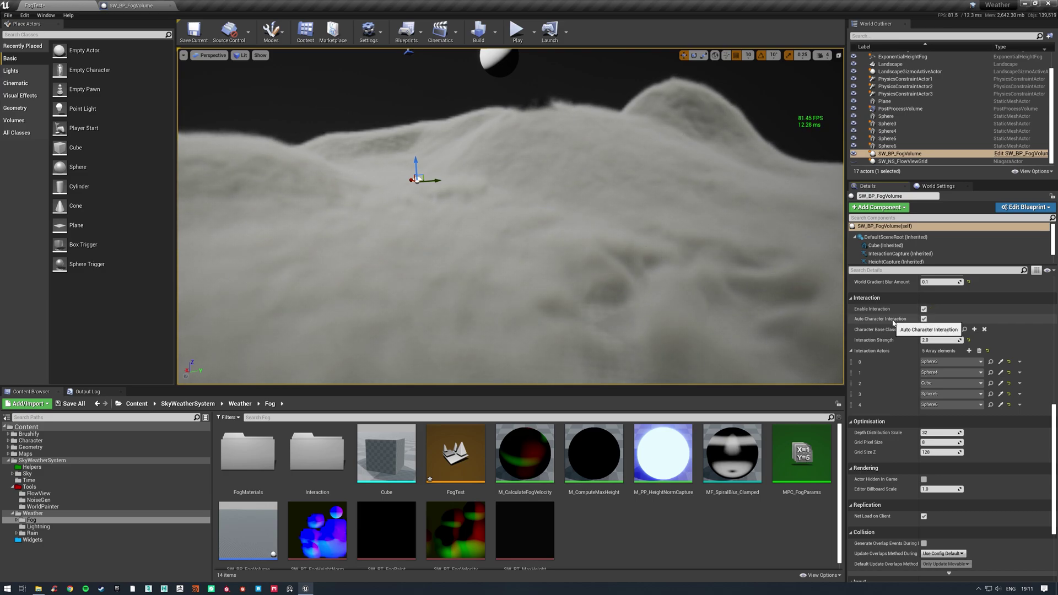
Try the fog's Depth Distribution Scale at 16 and 128, and set it back to 32.
{"action": "right_click_drag", "start_coordinate": [716, 264], "coordinate": [757, 237]}
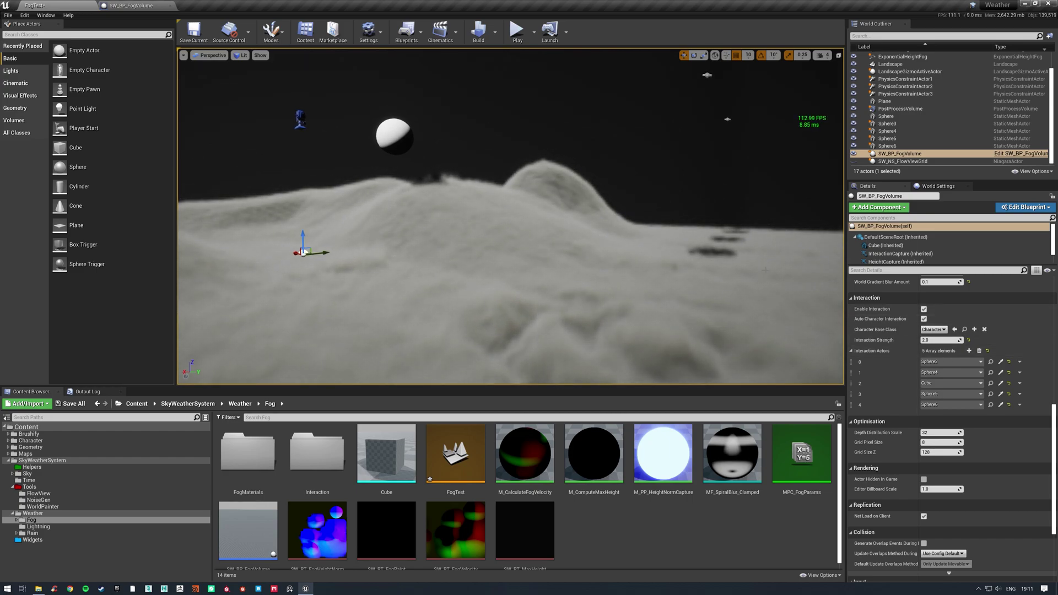
{"action": "right_click_drag", "start_coordinate": [765, 270], "coordinate": [710, 288]}
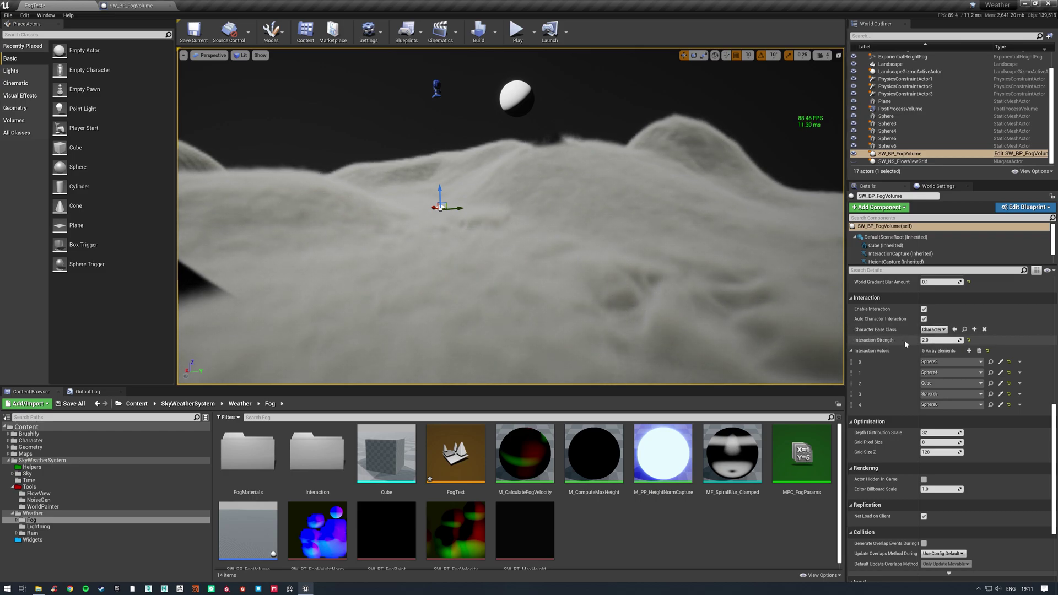
{"action": "mouse_move", "coordinate": [636, 285]}
{"action": "right_mouse_down"}
{"action": "mouse_move", "coordinate": [708, 301]}
{"action": "mouse_move", "coordinate": [636, 294]}
{"action": "mouse_move", "coordinate": [631, 273]}
{"action": "right_mouse_up"}
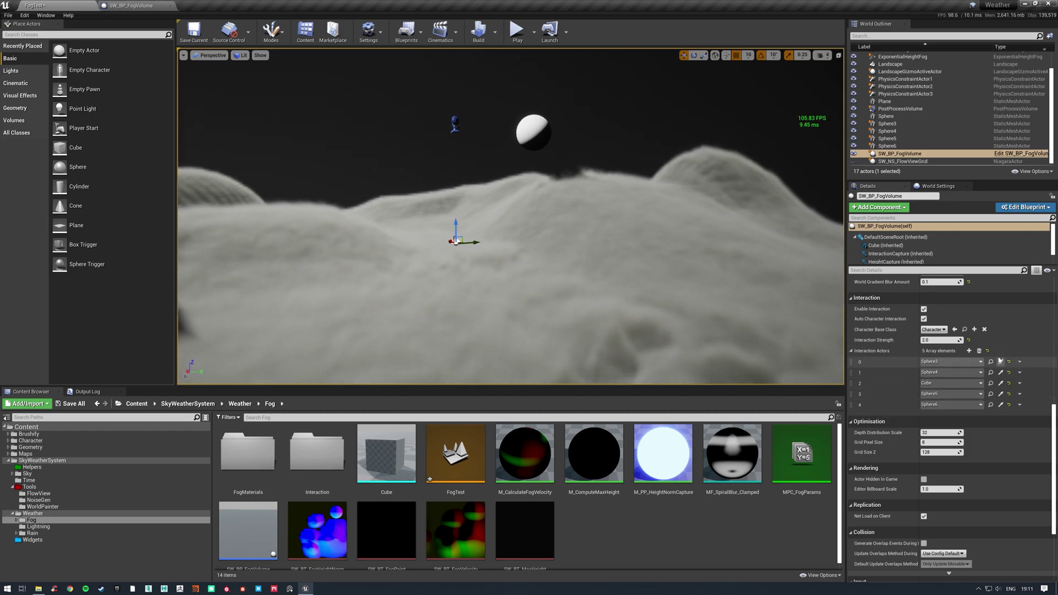
{"action": "scroll", "coordinate": [995, 331], "scroll_direction": "down", "scroll_amount": 1}
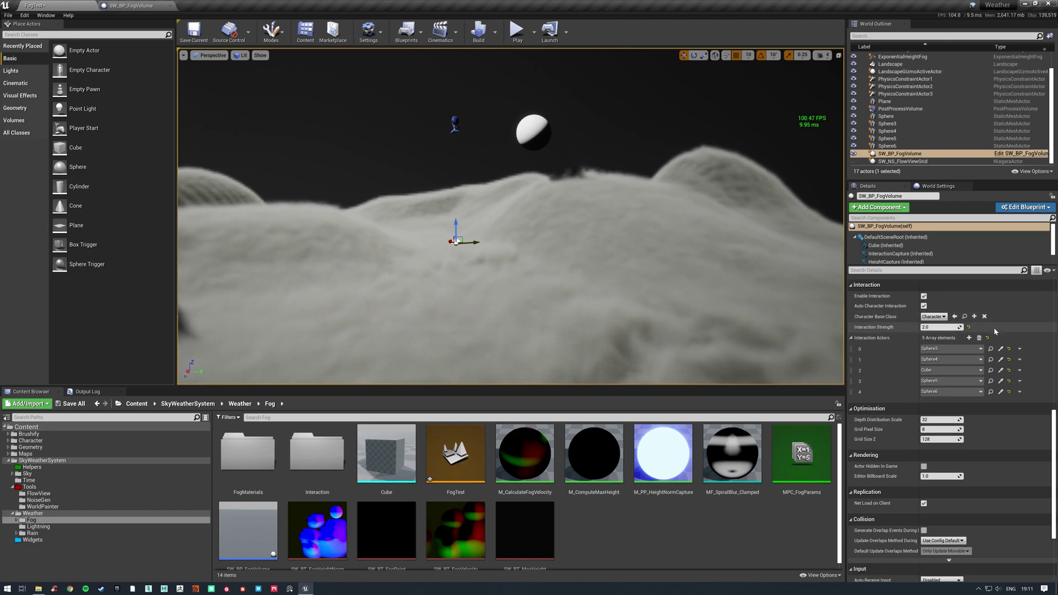
{"action": "right_click_drag", "start_coordinate": [633, 275], "coordinate": [638, 304]}
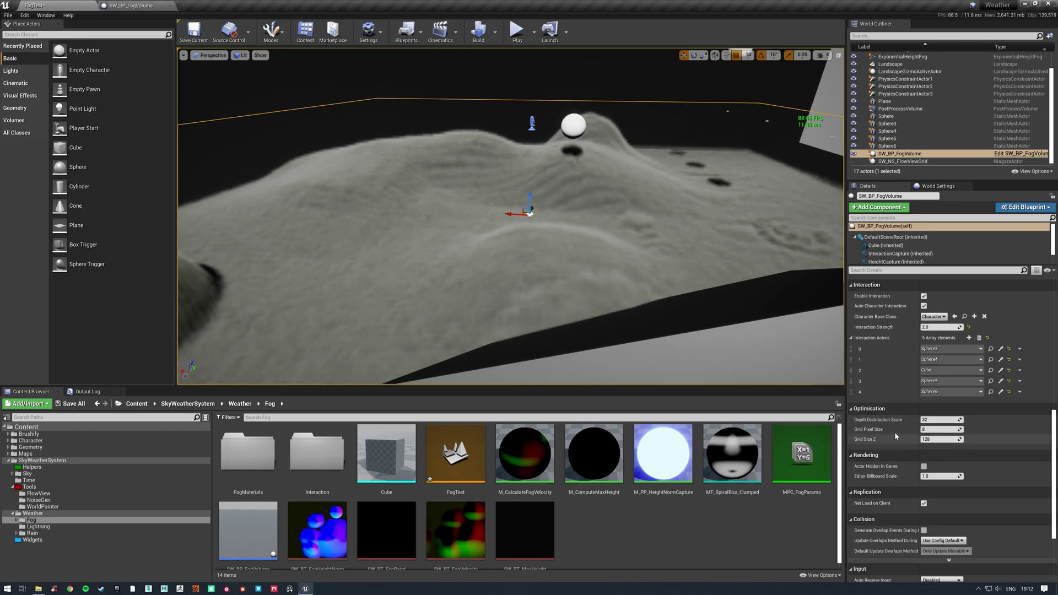
{"action": "left_click", "coordinate": [939, 420]}
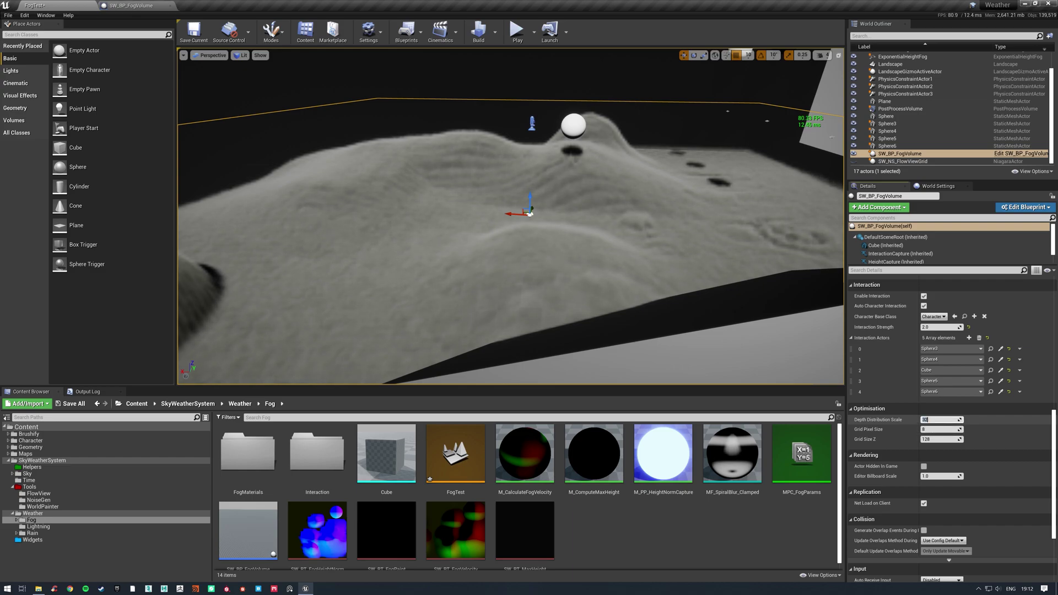
{"action": "type", "text": "16"}
{"action": "key", "text": "Return"}
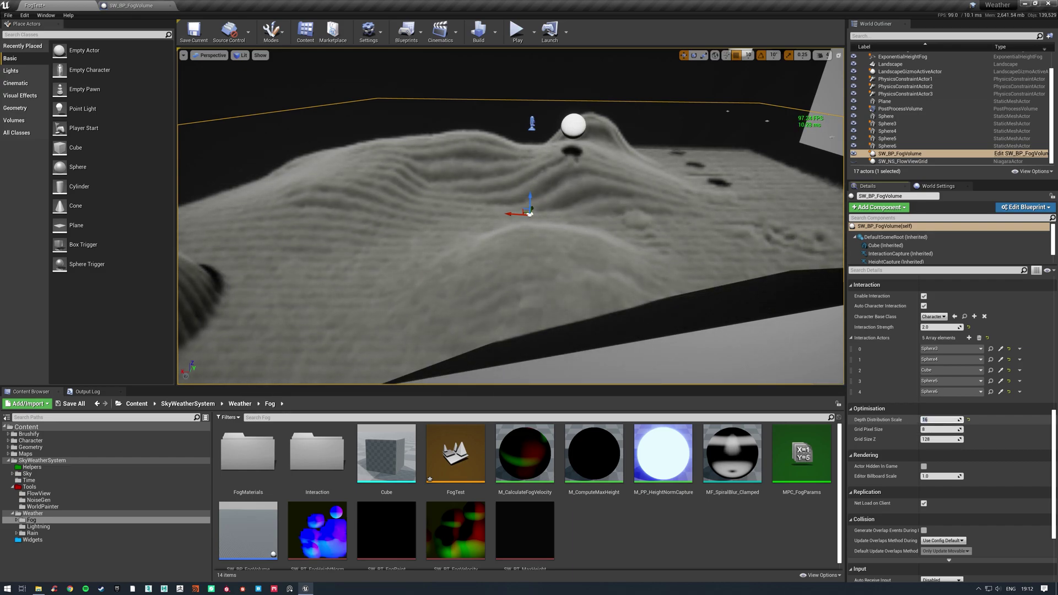
{"action": "type", "text": "128"}
{"action": "key", "text": "Return"}
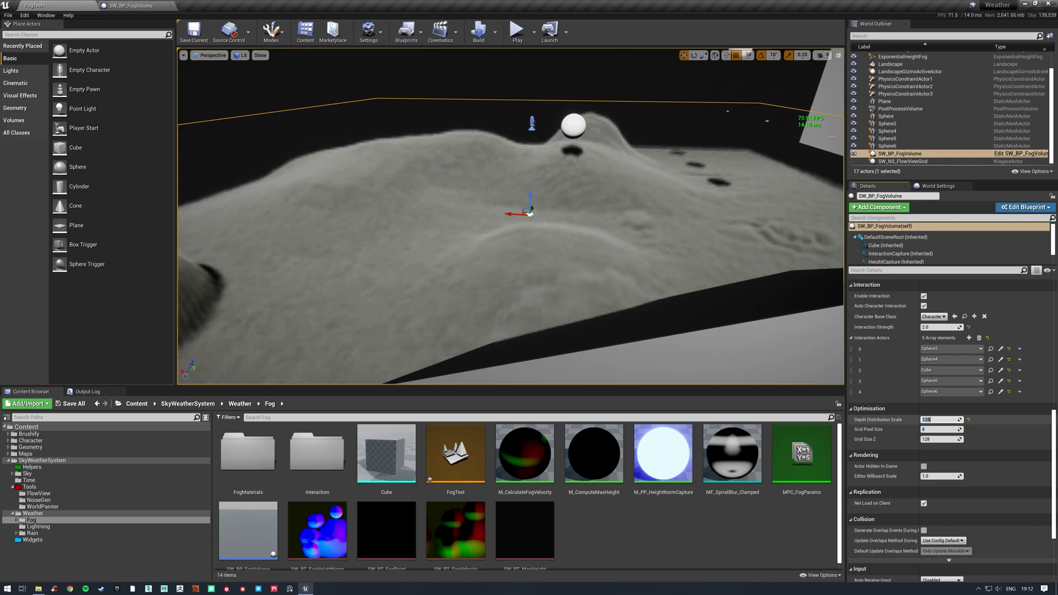
{"action": "type", "text": "32"}
{"action": "key", "text": "Return"}
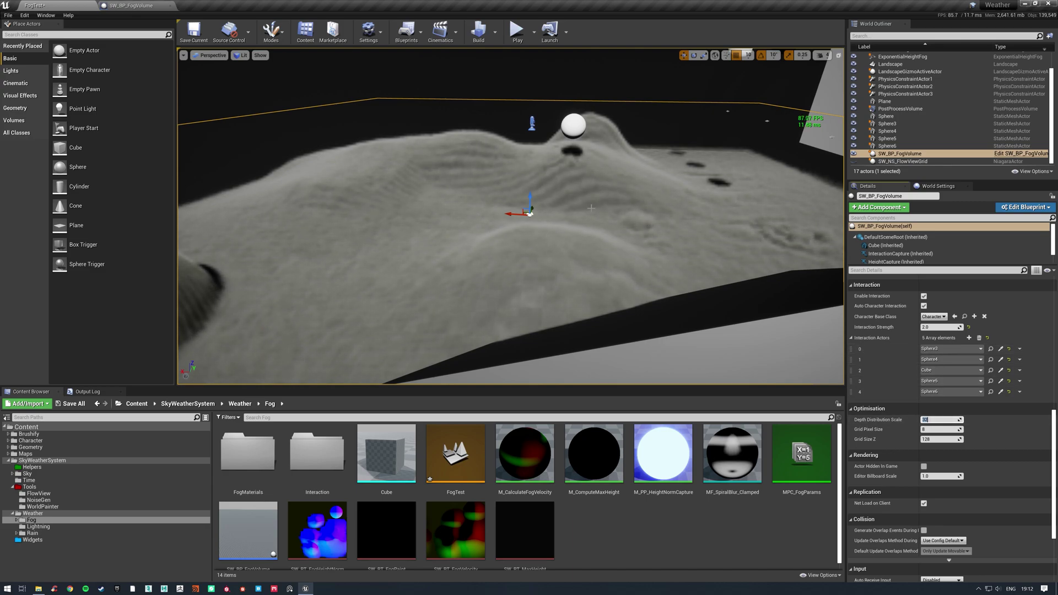
Try a Grid Pixel Size of 4 for the fog volume and set it back to 8.
{"action": "right_click_drag", "start_coordinate": [617, 248], "coordinate": [504, 258]}
{"action": "key", "text": "w"}
{"action": "left_click_drag", "start_coordinate": [490, 166], "coordinate": [467, 162]}
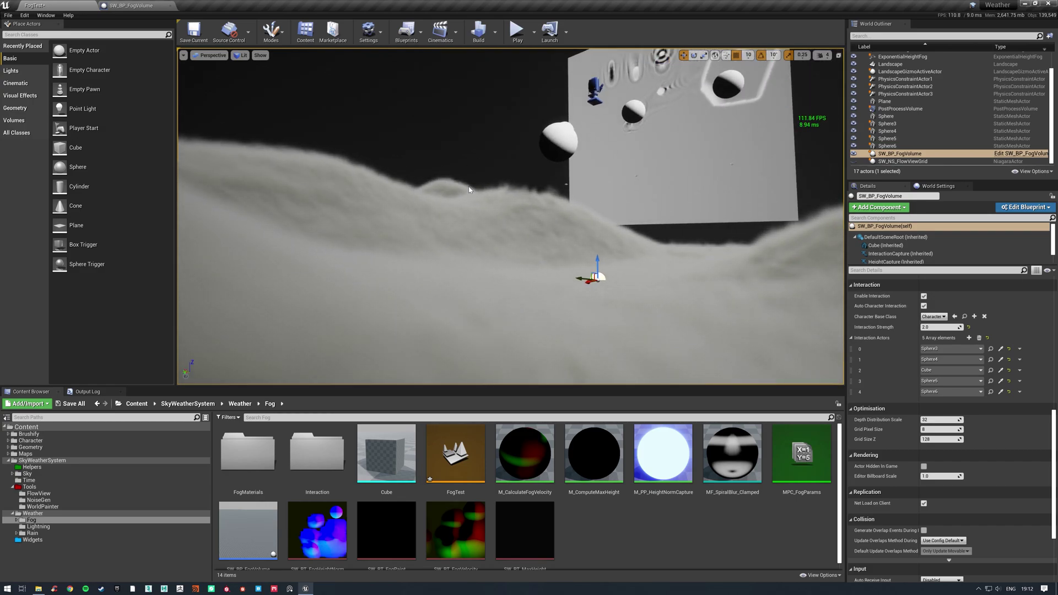
{"action": "left_click", "coordinate": [925, 429]}
{"action": "type", "text": "4"}
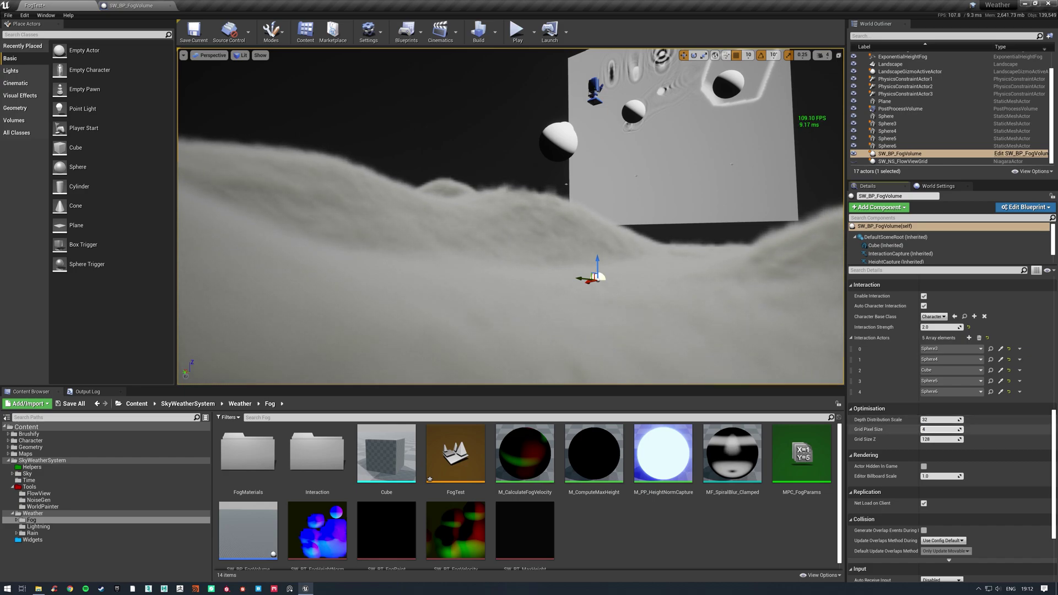
{"action": "key", "text": "Return"}
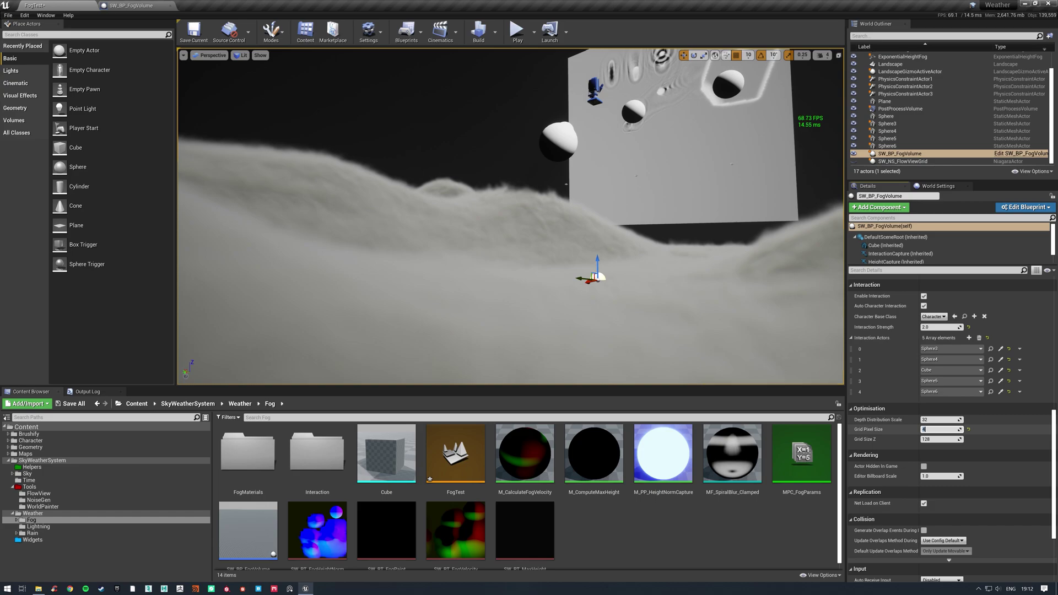
{"action": "type", "text": "8"}
{"action": "key", "text": "Return"}
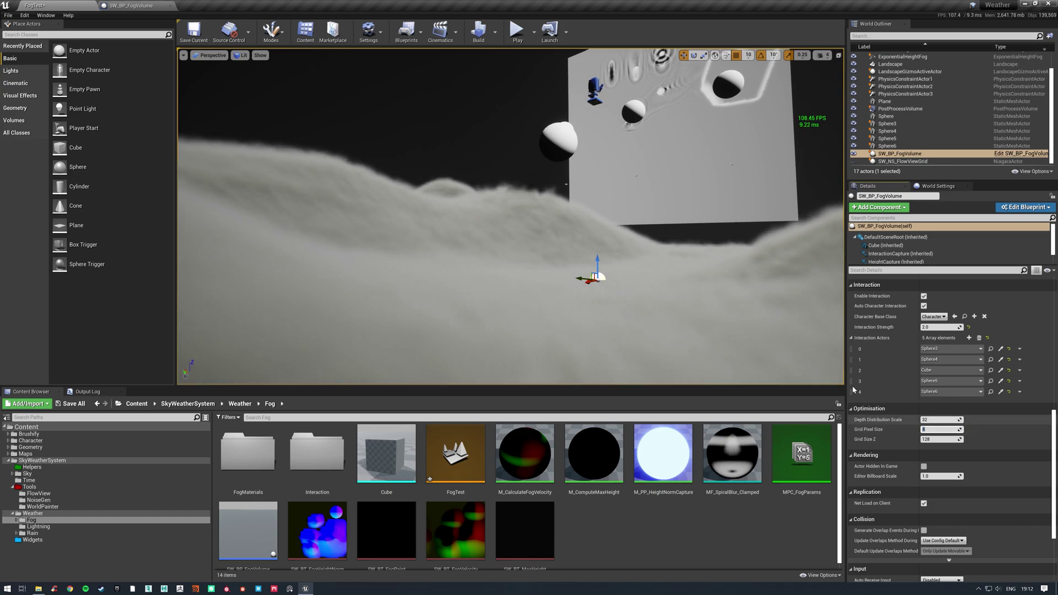
Try a Grid Size Z of 256 for the fog volume and set it back to 128.
{"action": "key", "text": "d"}
{"action": "right_click_drag", "start_coordinate": [672, 249], "coordinate": [539, 263]}
{"action": "key", "text": "s"}
{"action": "right_click_drag", "start_coordinate": [626, 257], "coordinate": [620, 258]}
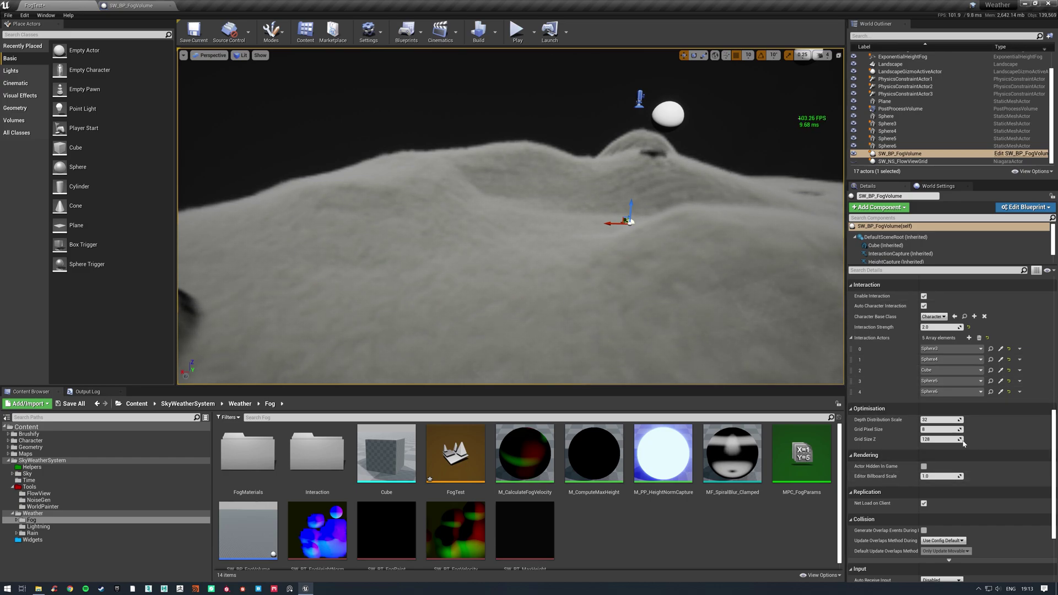
{"action": "left_click", "coordinate": [931, 439]}
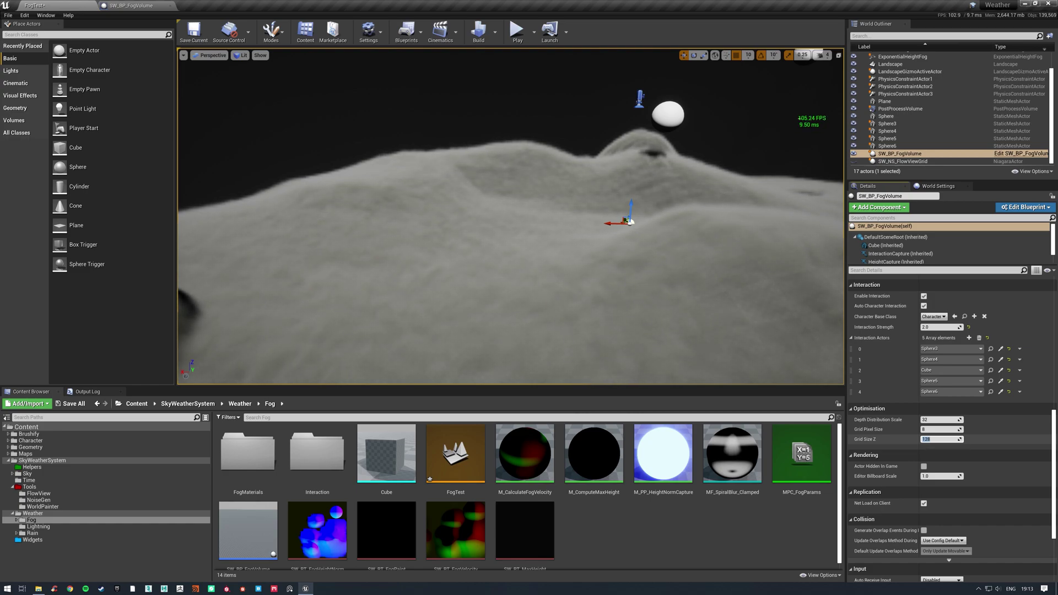
{"action": "type", "text": "256"}
{"action": "key", "text": "Return"}
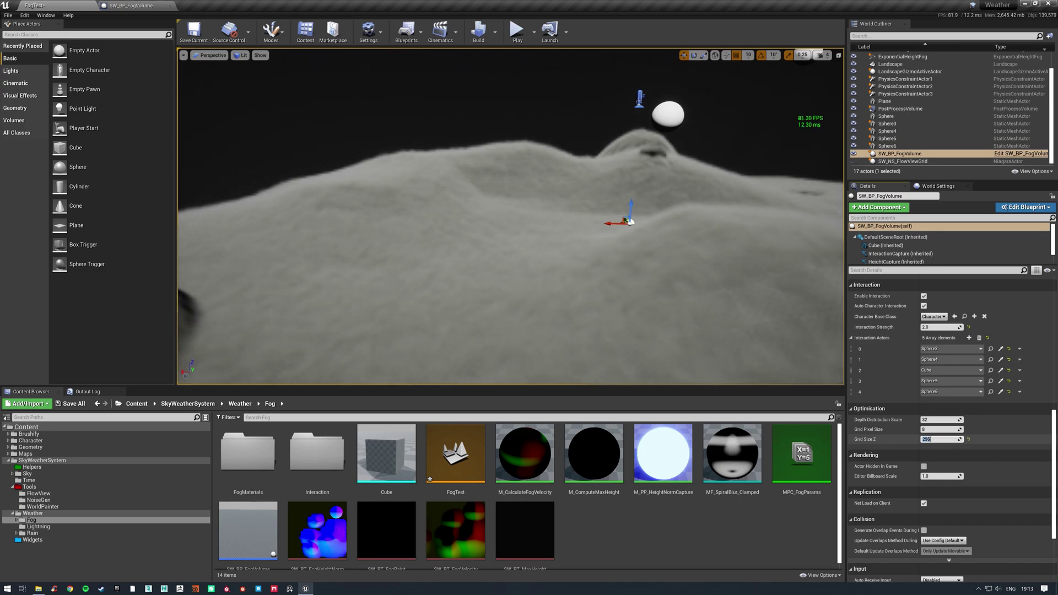
{"action": "type", "text": "128"}
{"action": "key", "text": "Return"}
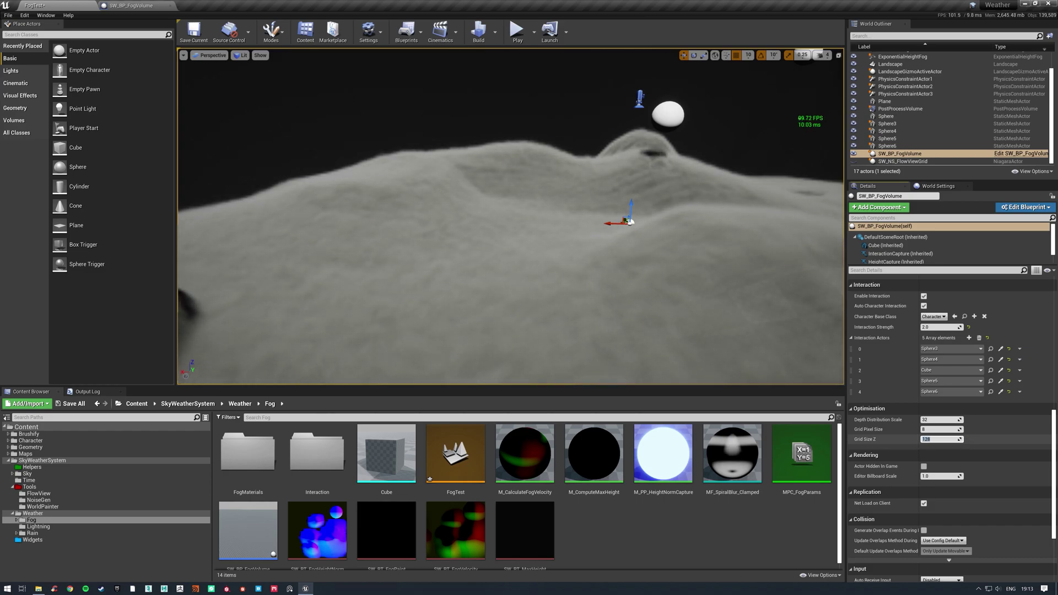
Examine the fog surface up close around the dome, along the large cube's edges and beneath the floating spheres.
{"action": "right_click_drag", "start_coordinate": [661, 264], "coordinate": [754, 248]}
{"action": "right_click_drag", "start_coordinate": [573, 242], "coordinate": [522, 252]}
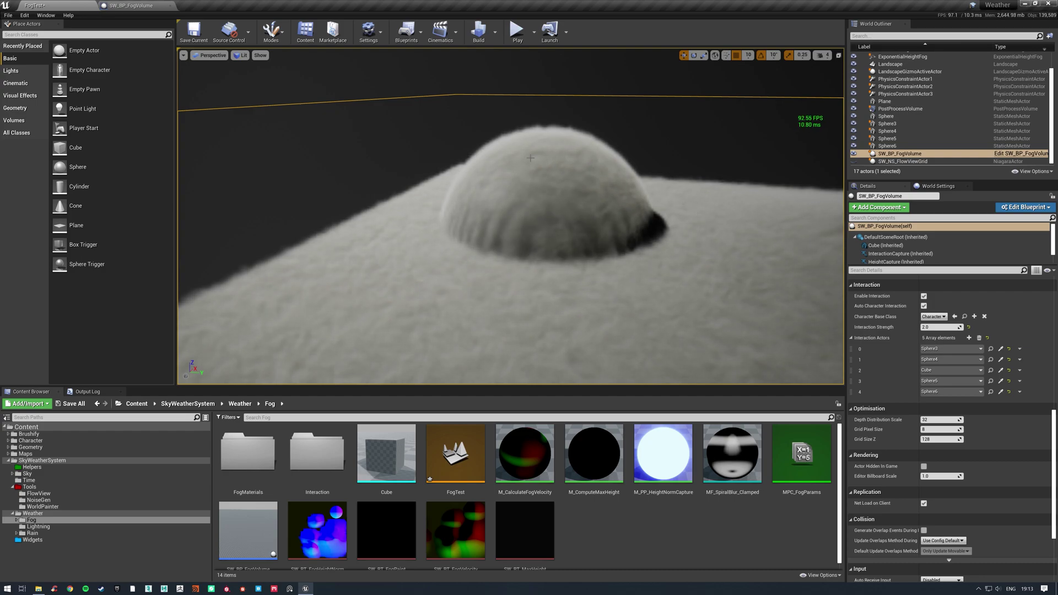
{"action": "key", "text": "w"}
{"action": "right_click_drag", "start_coordinate": [513, 173], "coordinate": [320, 188]}
{"action": "right_click_drag", "start_coordinate": [583, 187], "coordinate": [644, 263]}
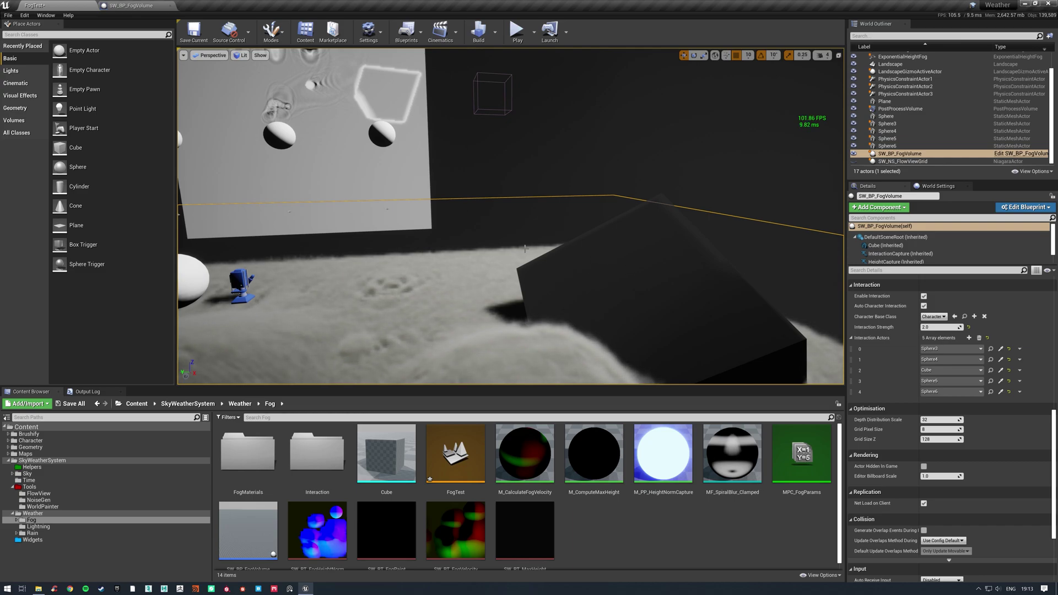
{"action": "right_click_drag", "start_coordinate": [525, 249], "coordinate": [514, 132]}
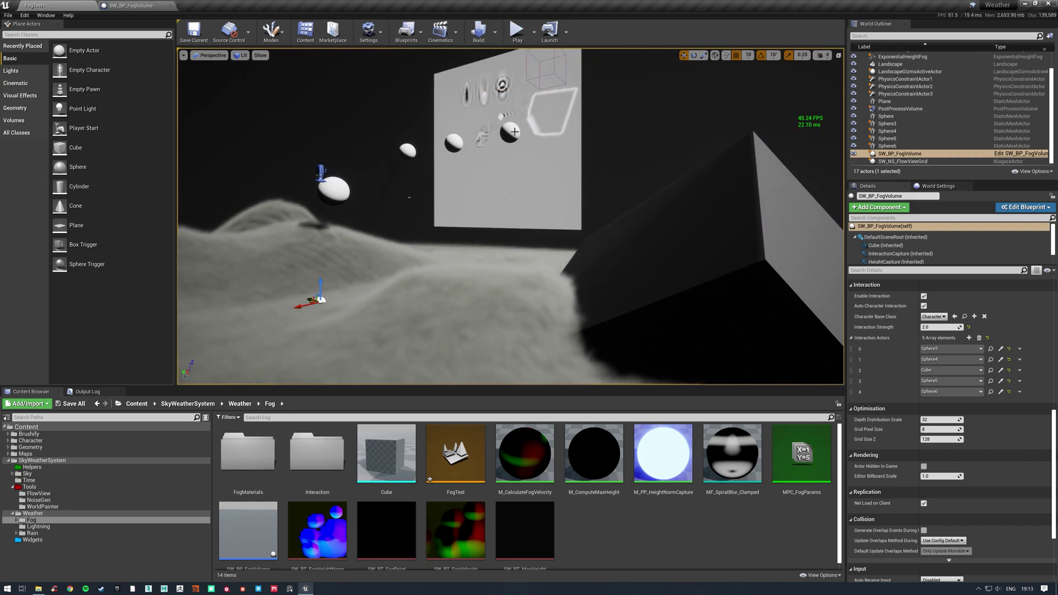
{"action": "right_click_drag", "start_coordinate": [657, 227], "coordinate": [838, 237]}
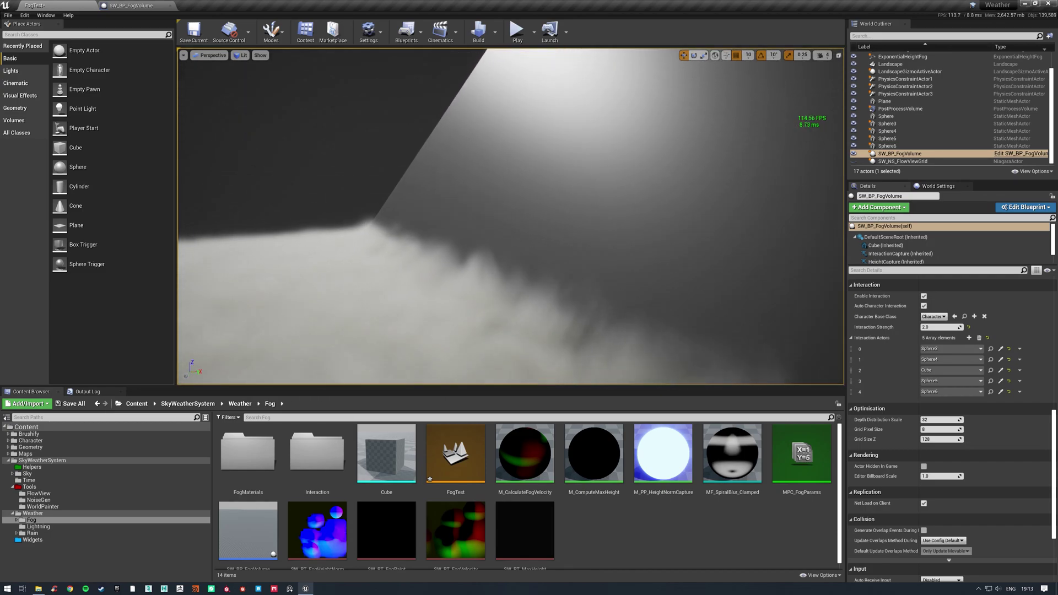
{"action": "right_click_drag", "start_coordinate": [413, 217], "coordinate": [370, 193]}
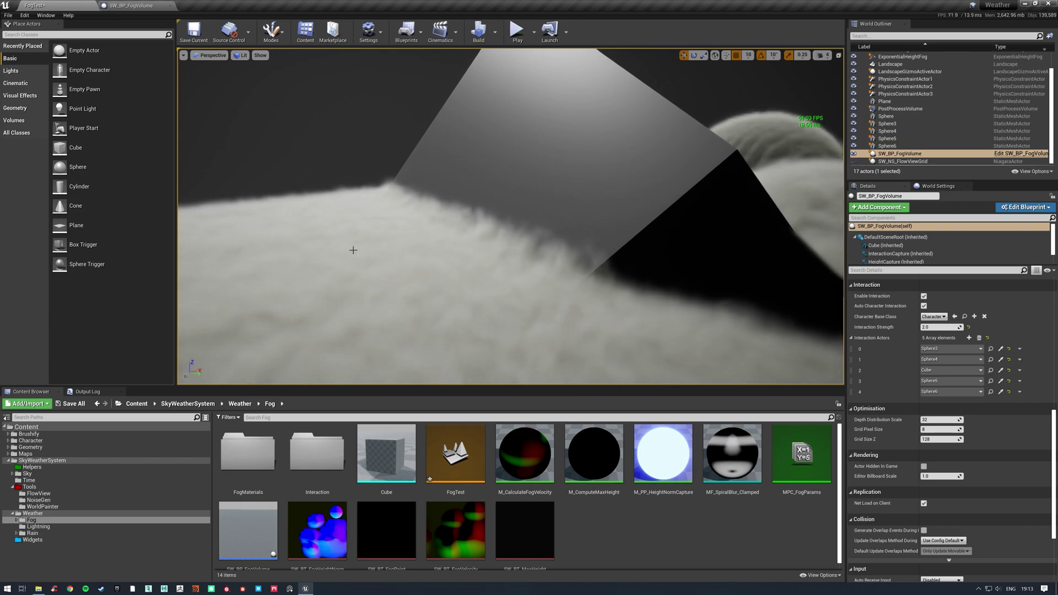
{"action": "right_click_drag", "start_coordinate": [408, 255], "coordinate": [408, 255]}
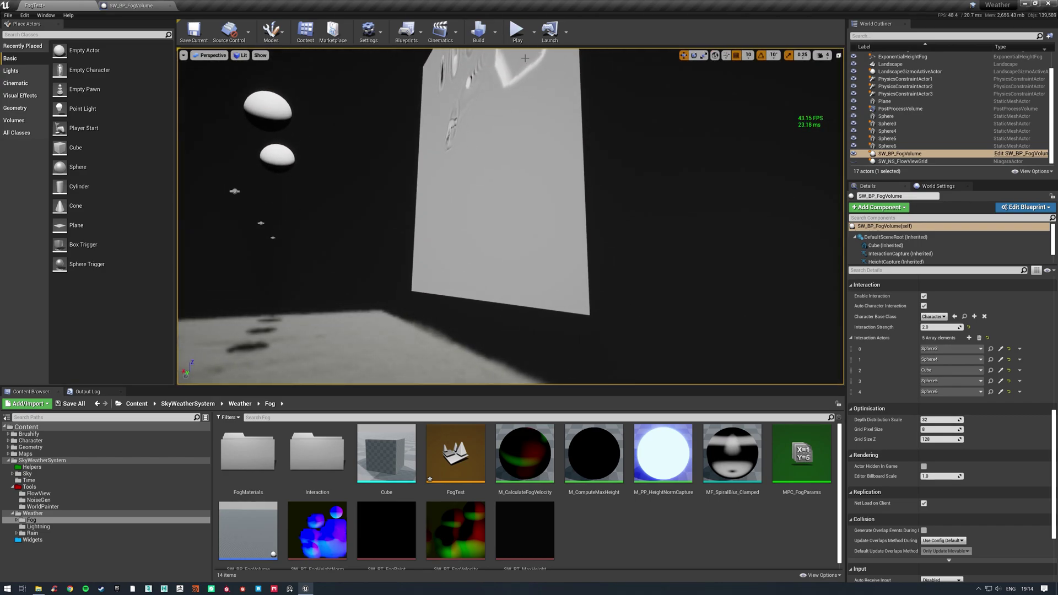
{"action": "right_click_drag", "start_coordinate": [518, 88], "coordinate": [535, 72]}
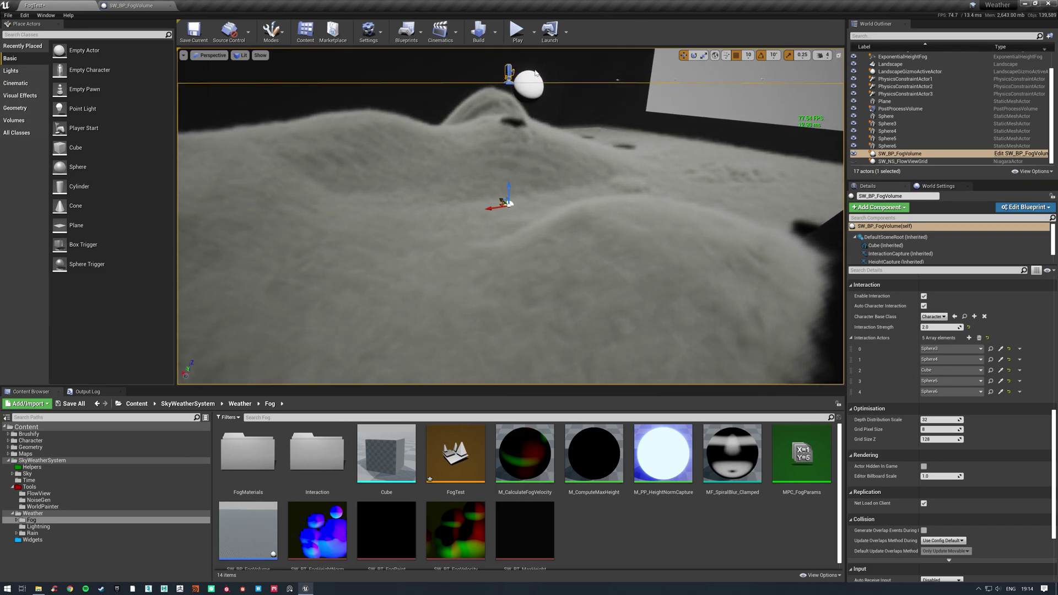